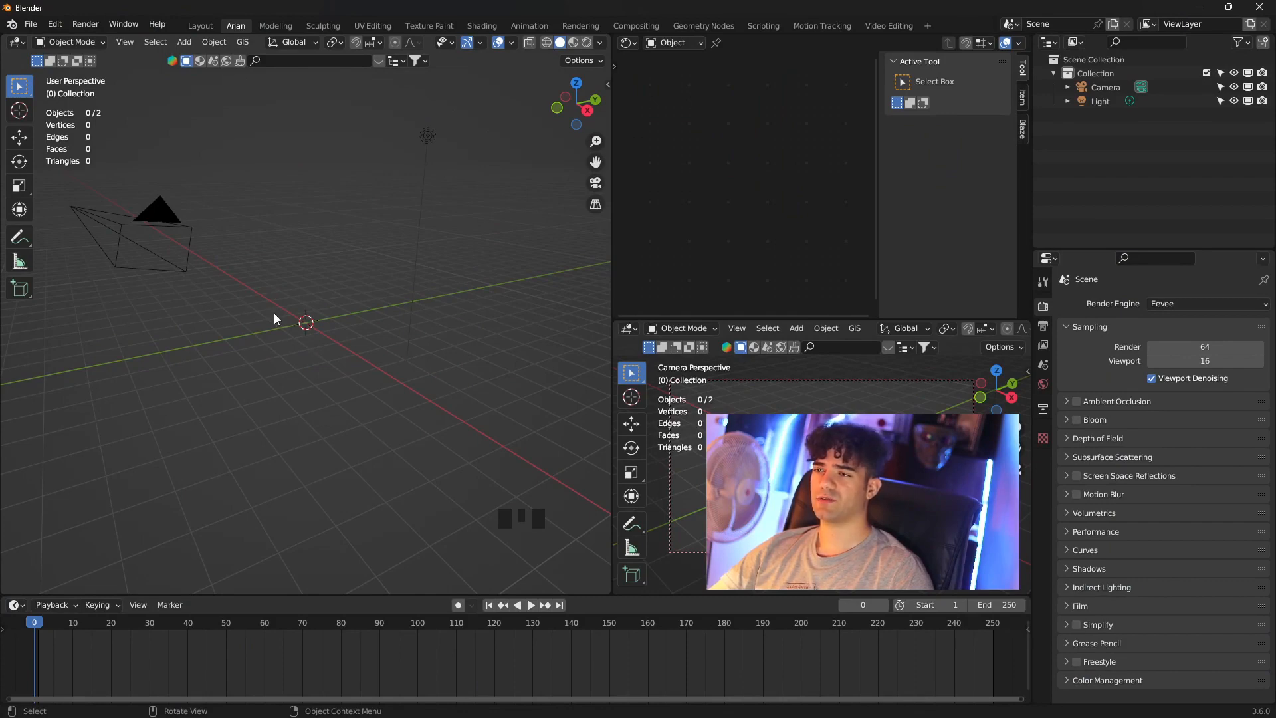
- Add a UV sphere at the scene's origin and scale it up uniformly to roughly four times its original size
key("shift+a")
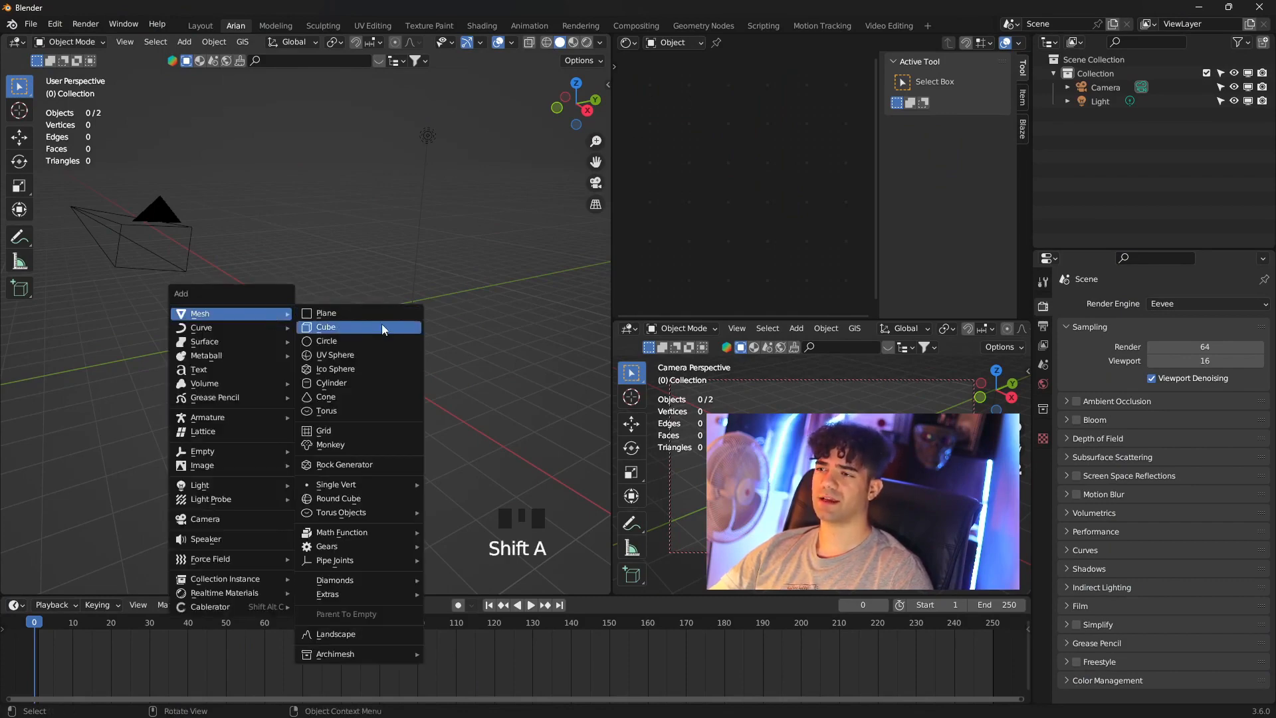
left_click(370, 354)
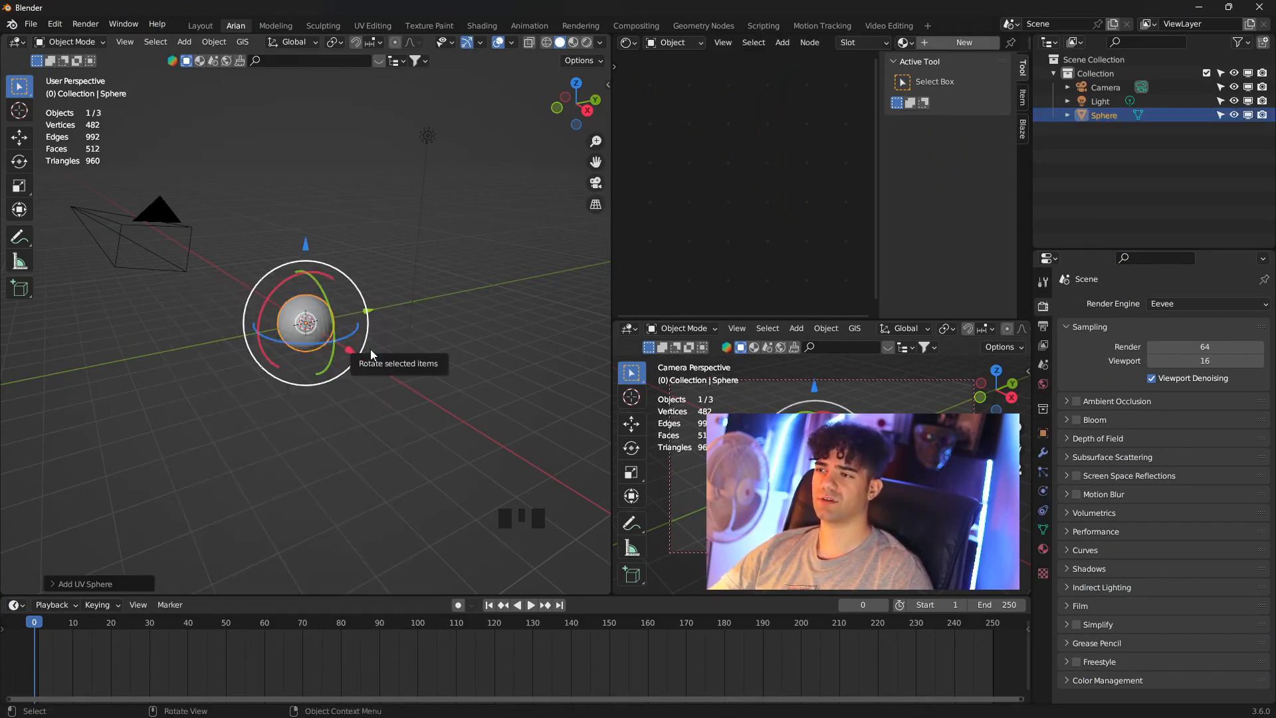
key("KP_1")
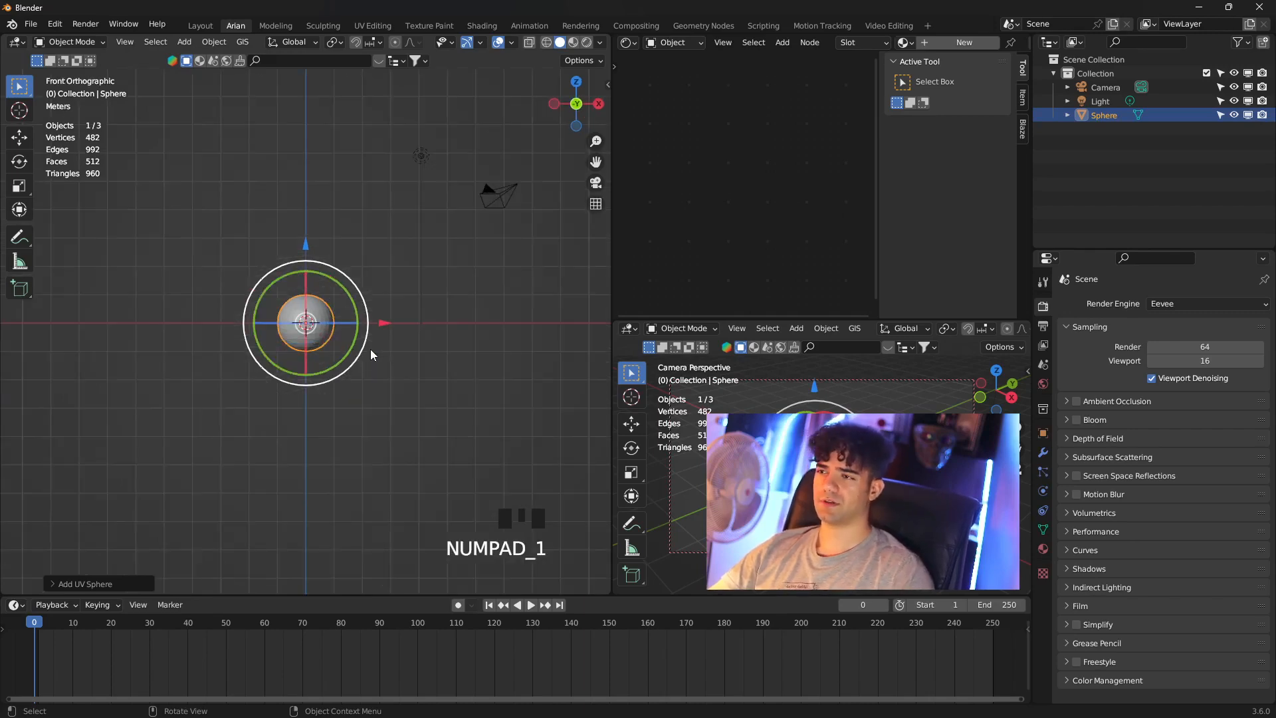
key("s")
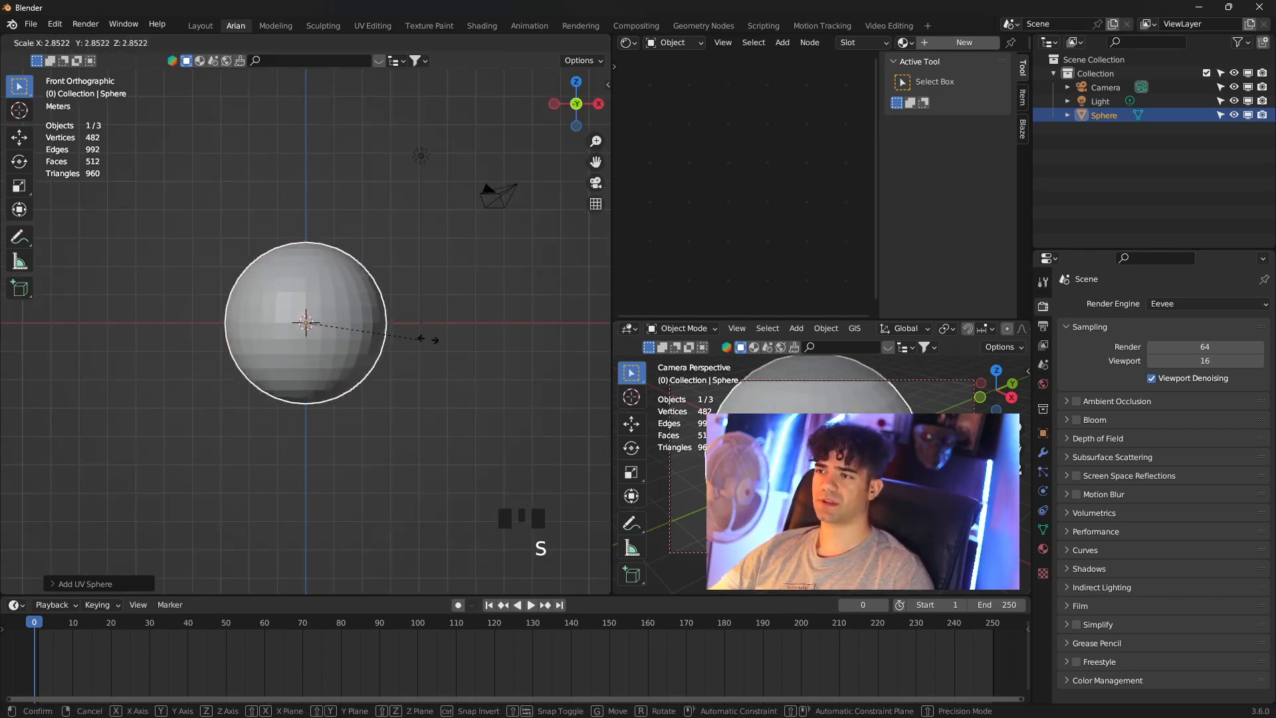
left_click(474, 333)
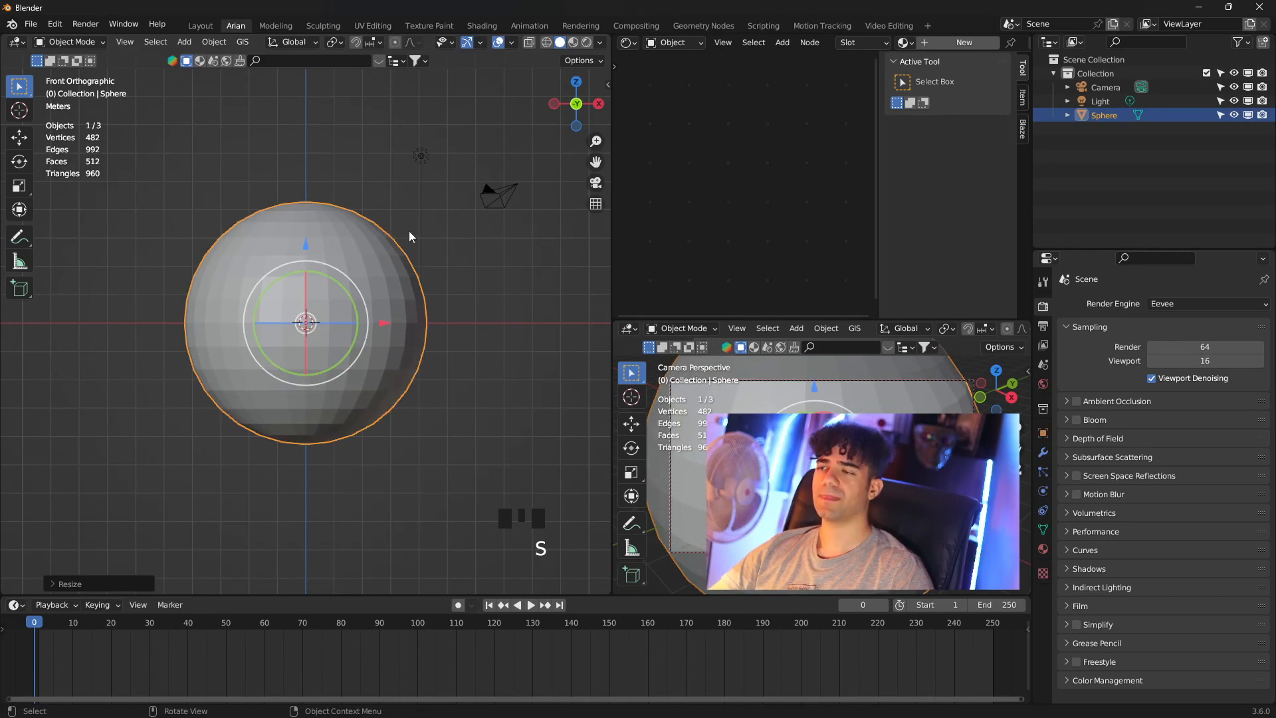
left_click(392, 173)
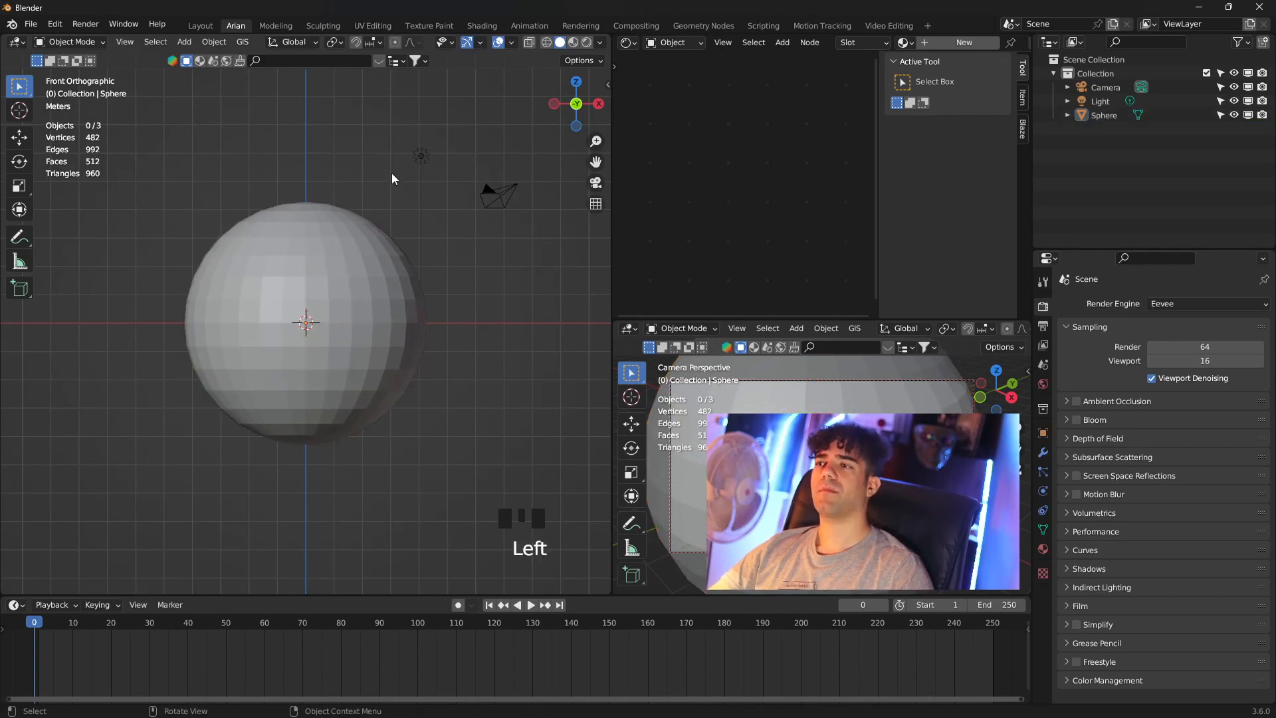
- Search the add-ons in the preferences for "auto" to check whether the Auto Mirror add-on is enabled
left_click(56, 25)
left_click(109, 223)
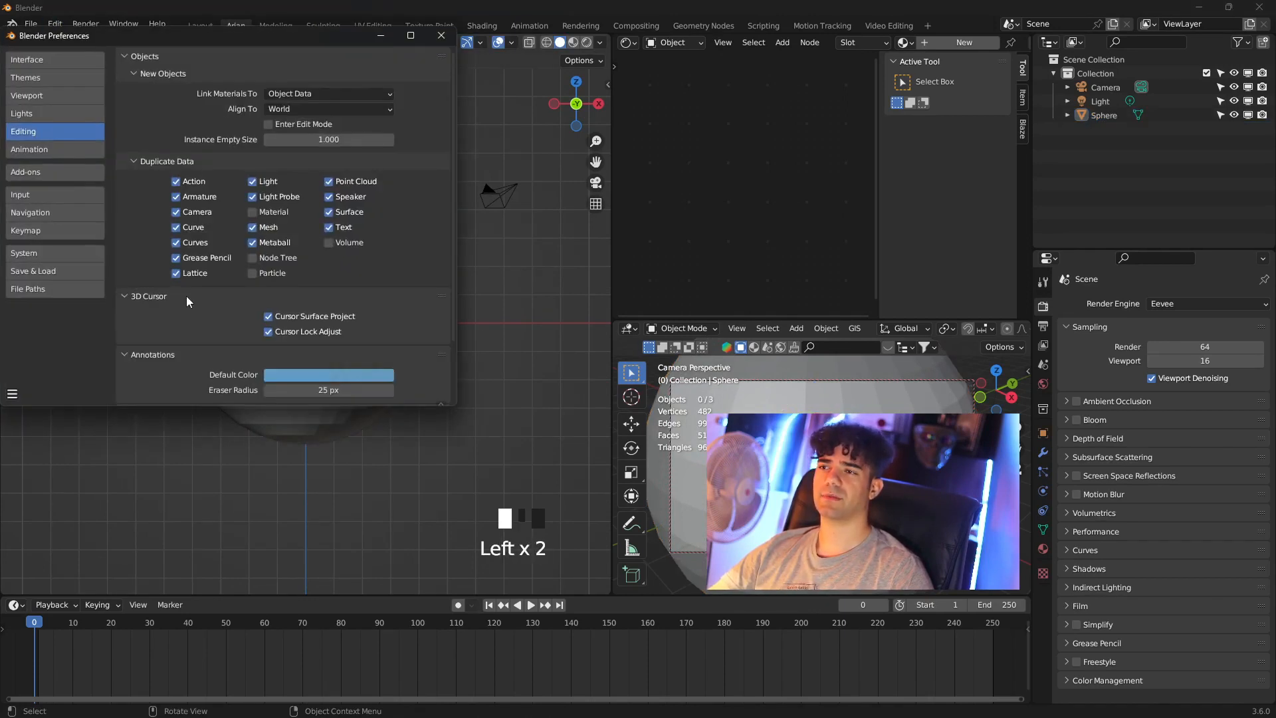
left_click(58, 176)
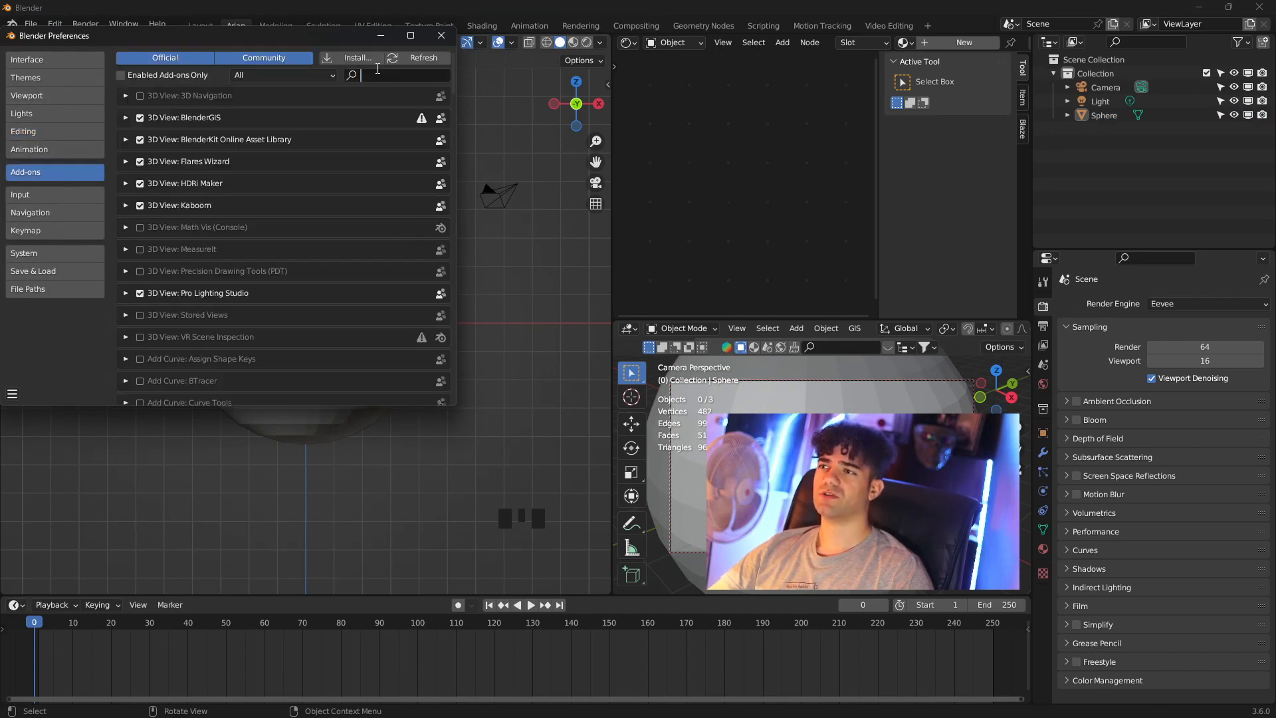
type("auto")
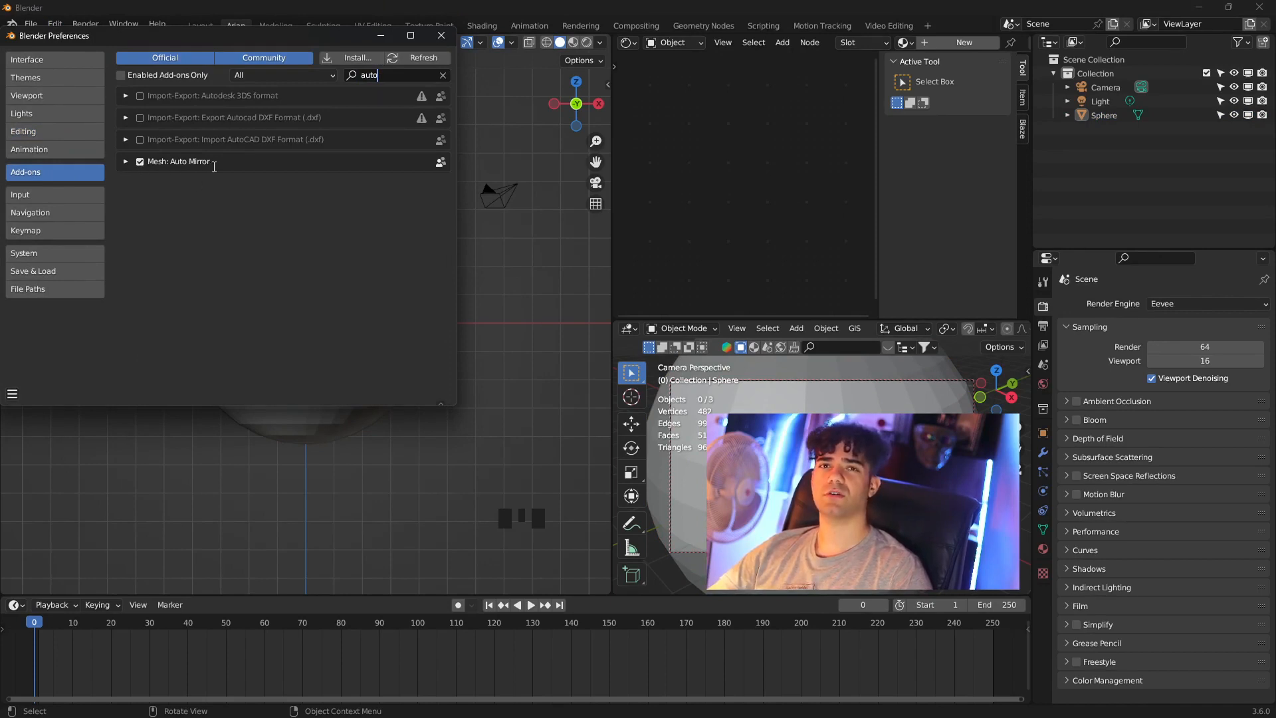
- Apply AutoMirror to the sphere along the X axis with positive orientation, keeping Cut and Mirror and Use Clip enabled
left_click(408, 286)
key("n")
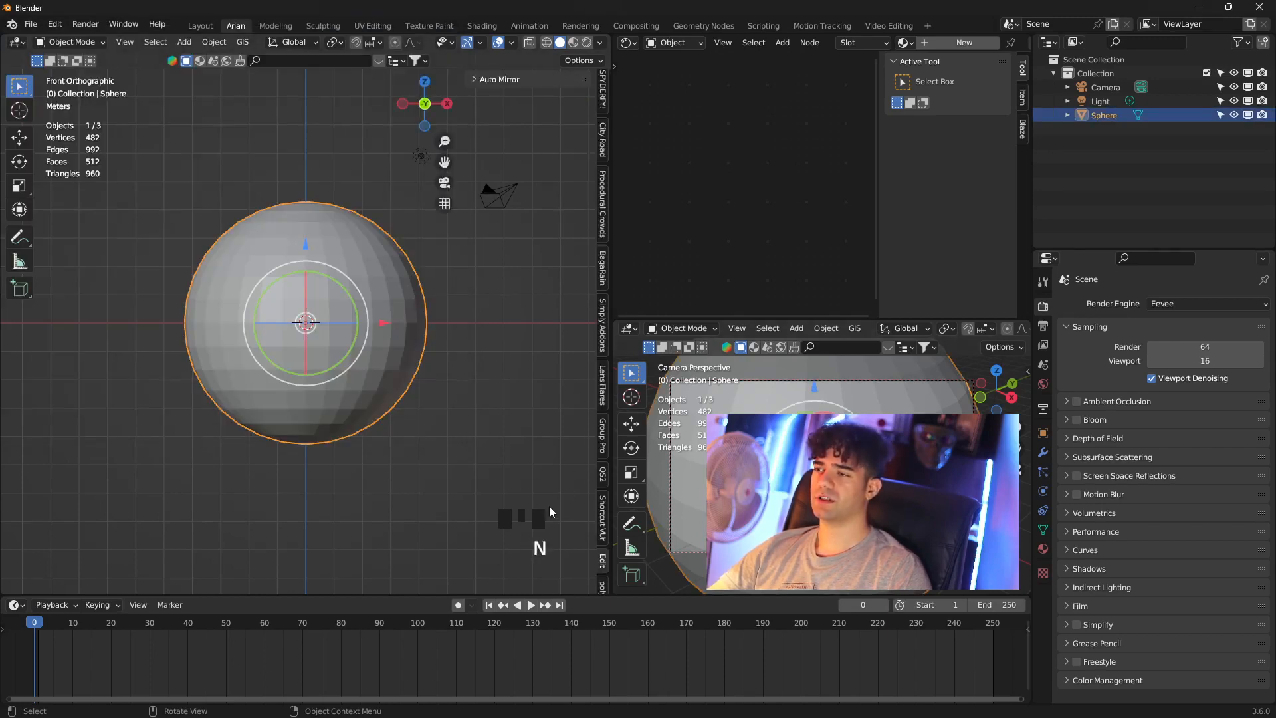
scroll(605, 501, "down", 2)
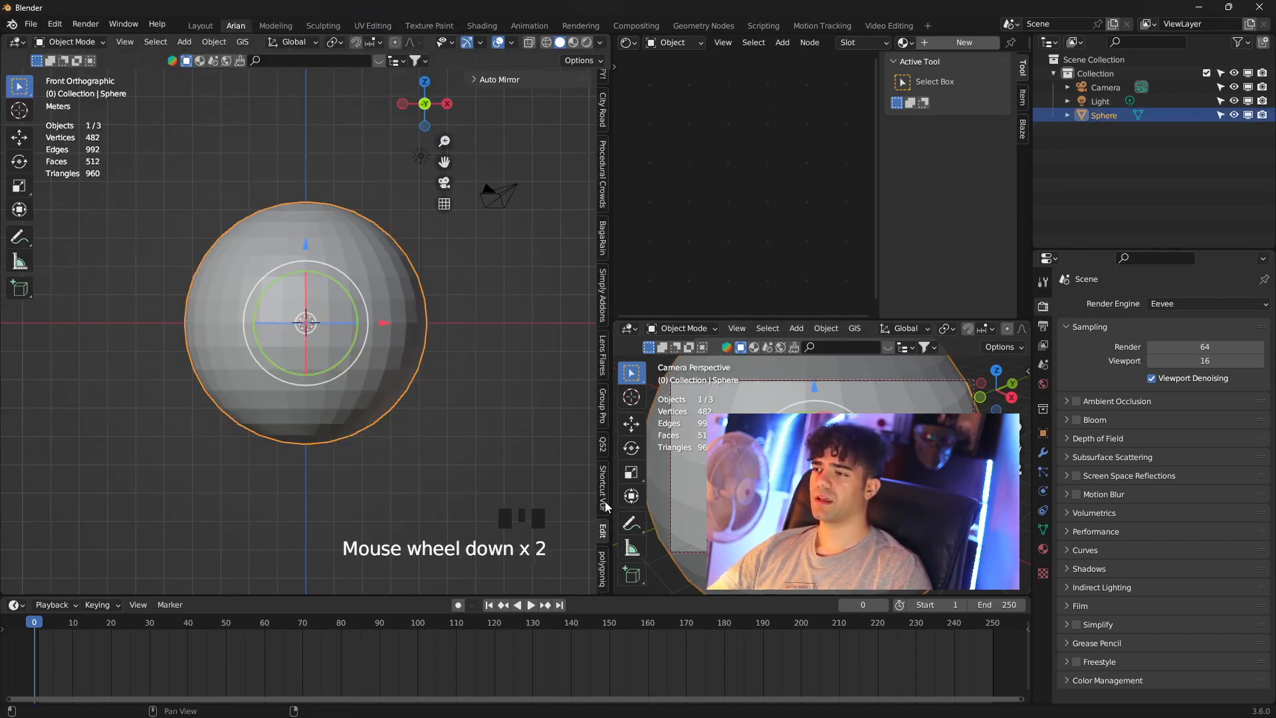
left_click(600, 537)
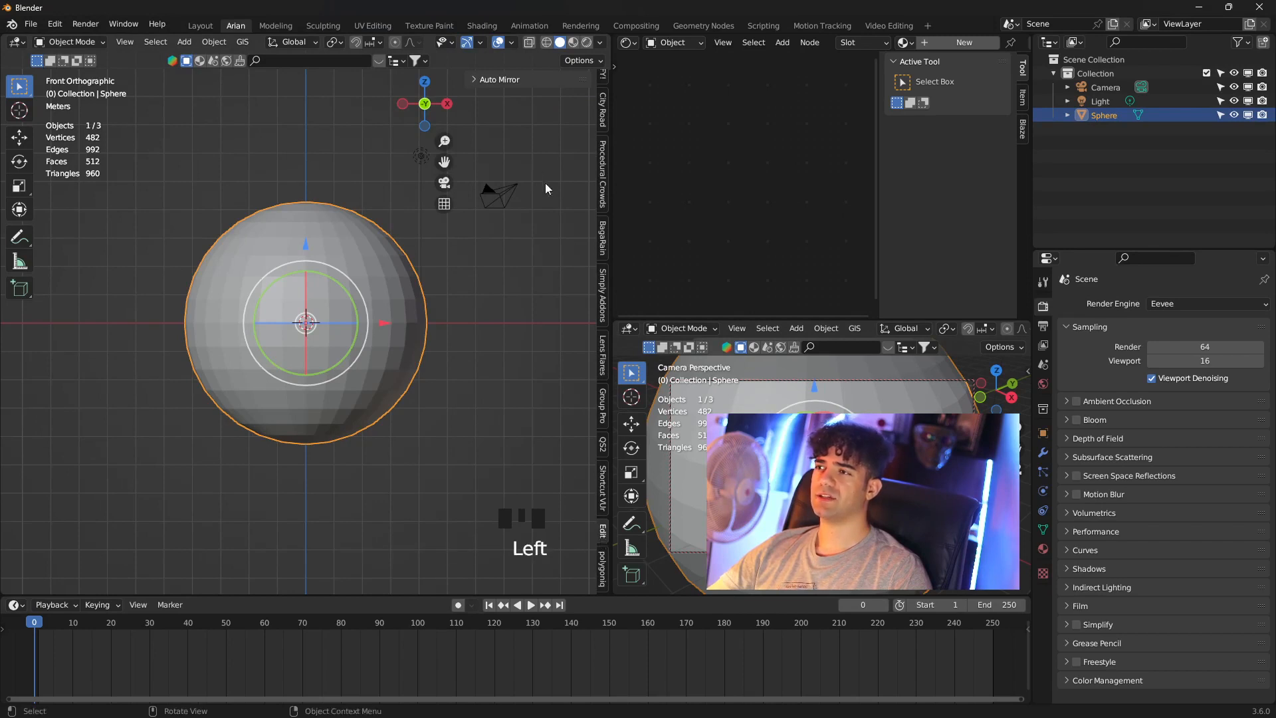
left_click(483, 81)
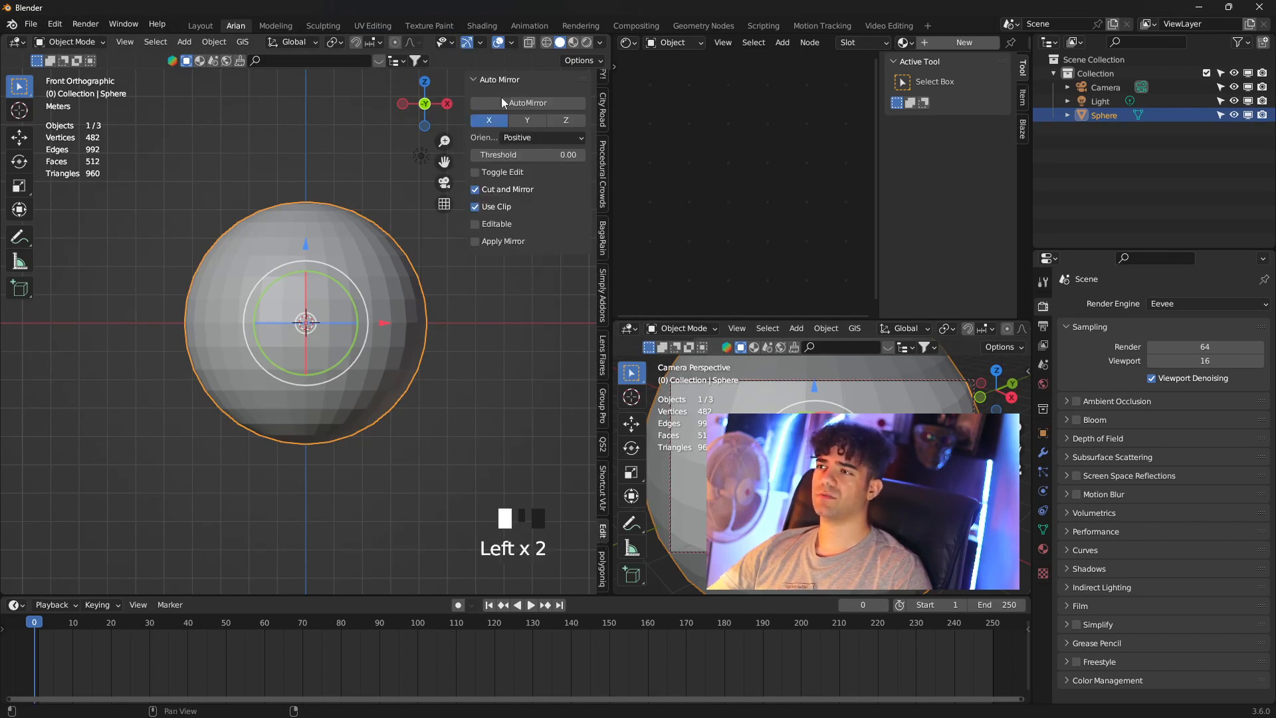
left_click(537, 102)
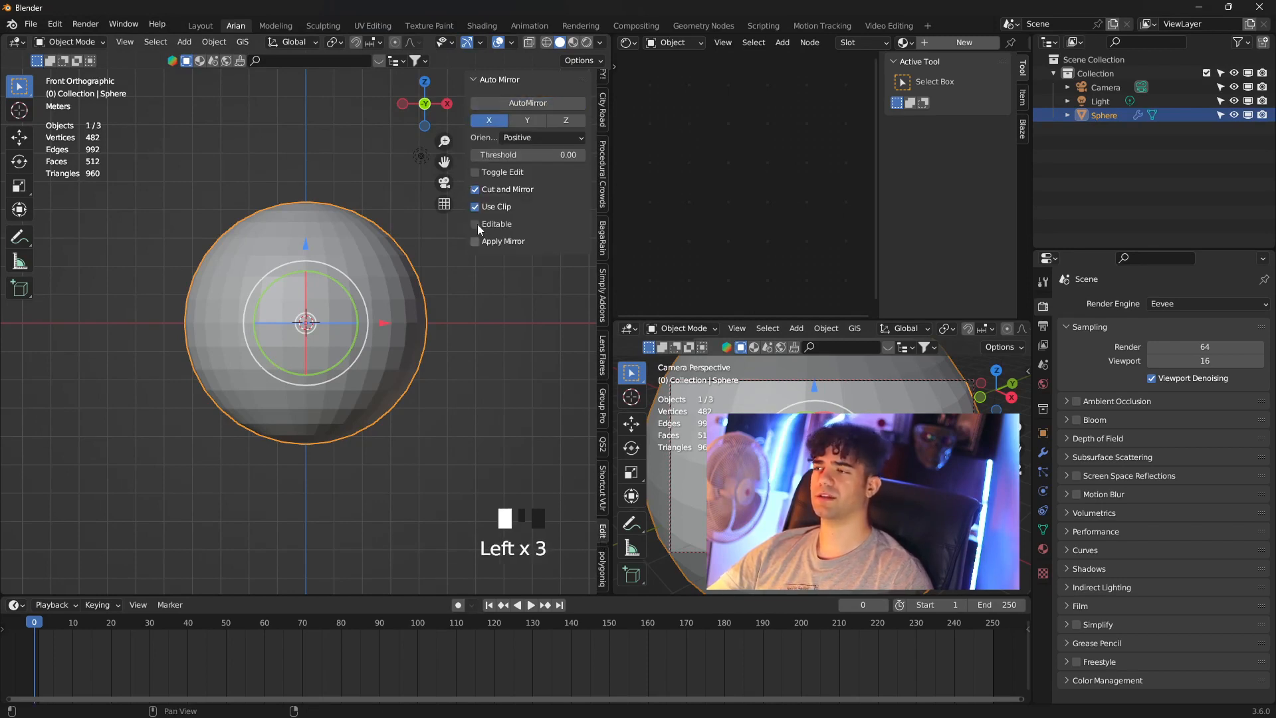
- Enter Edit Mode on the sphere, select only its top pole vertex, and enable proportional editing
key("Tab")
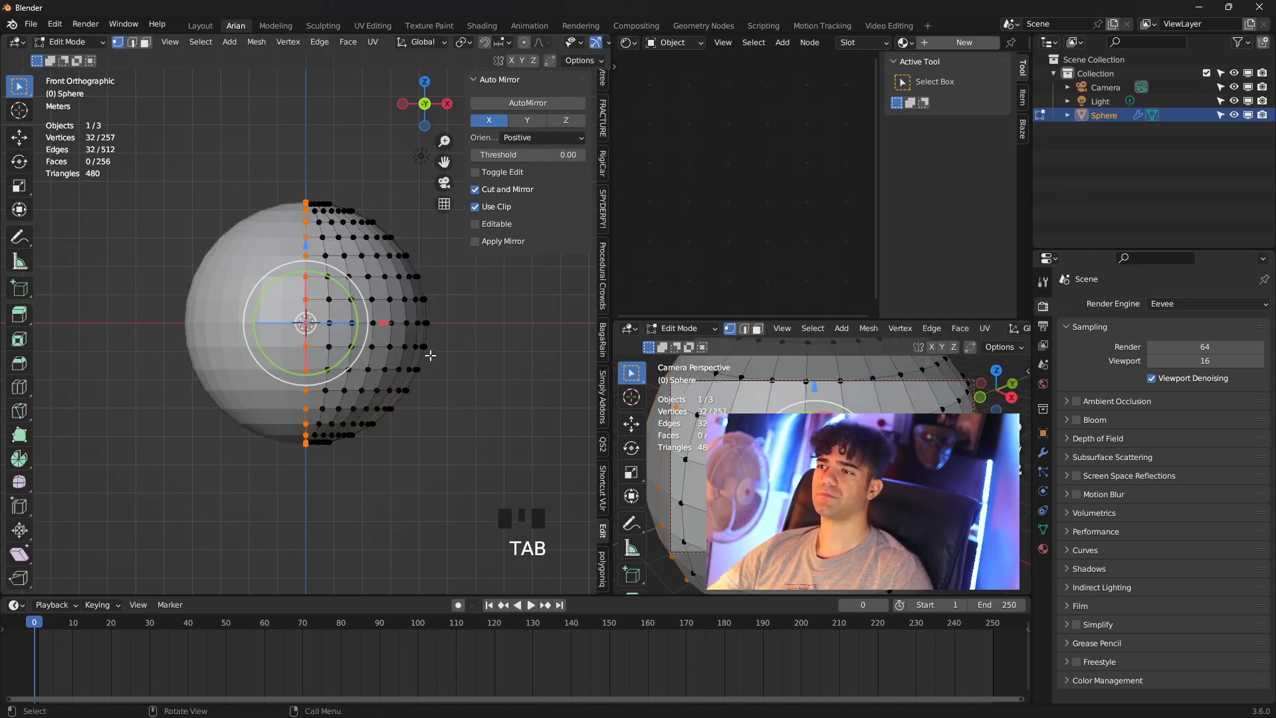
key("n")
left_click(487, 368)
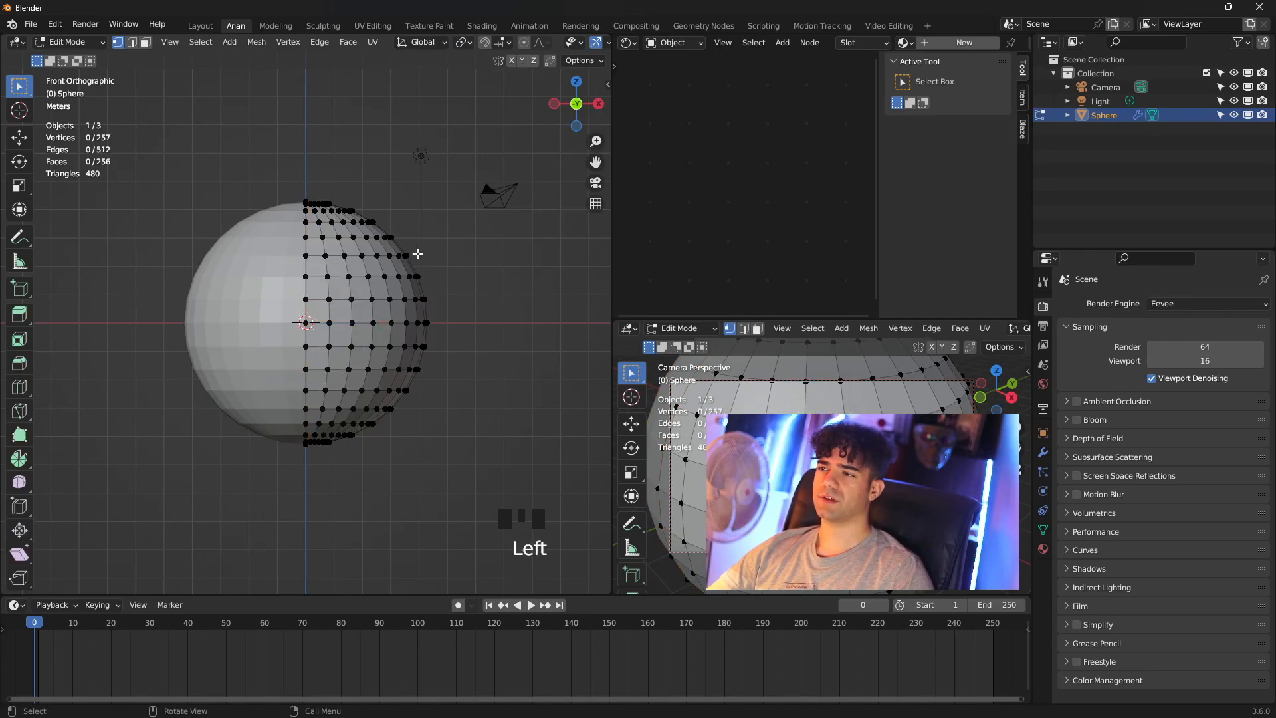
middle_click_drag(351, 237, 356, 266)
left_click(307, 230)
middle_click_drag(307, 230, 420, 282)
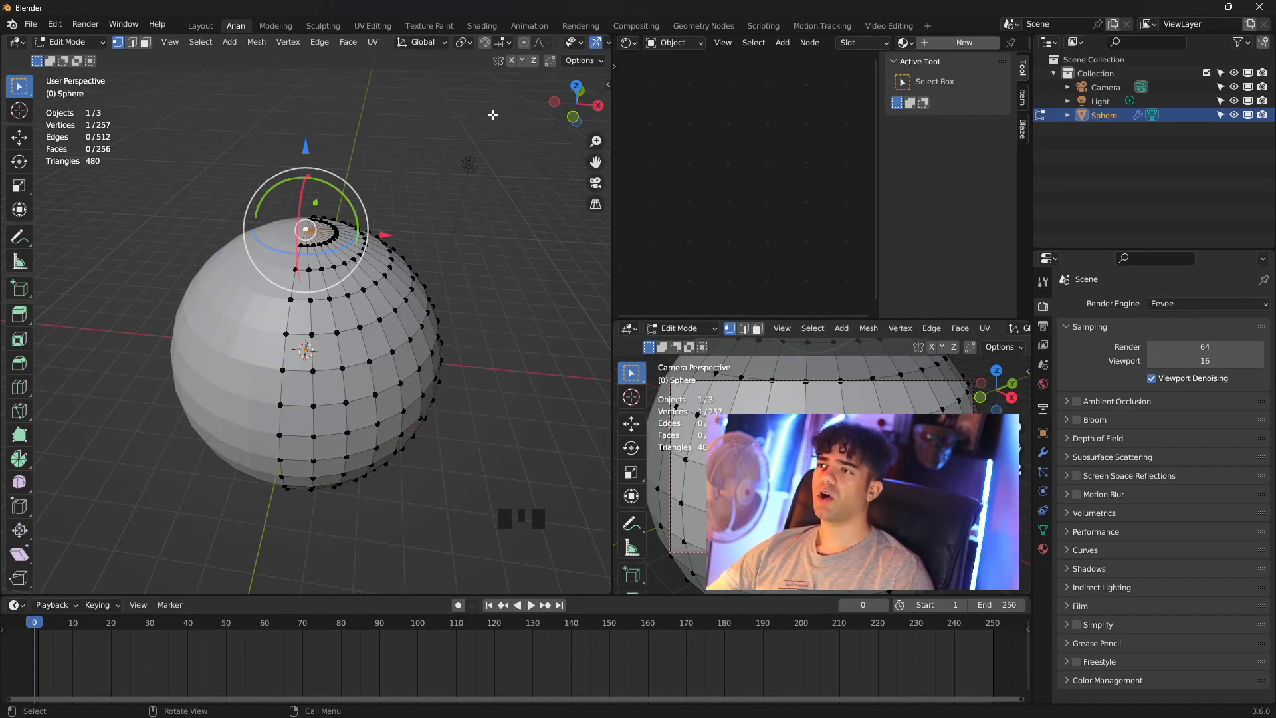
left_click(524, 43)
left_click(447, 151)
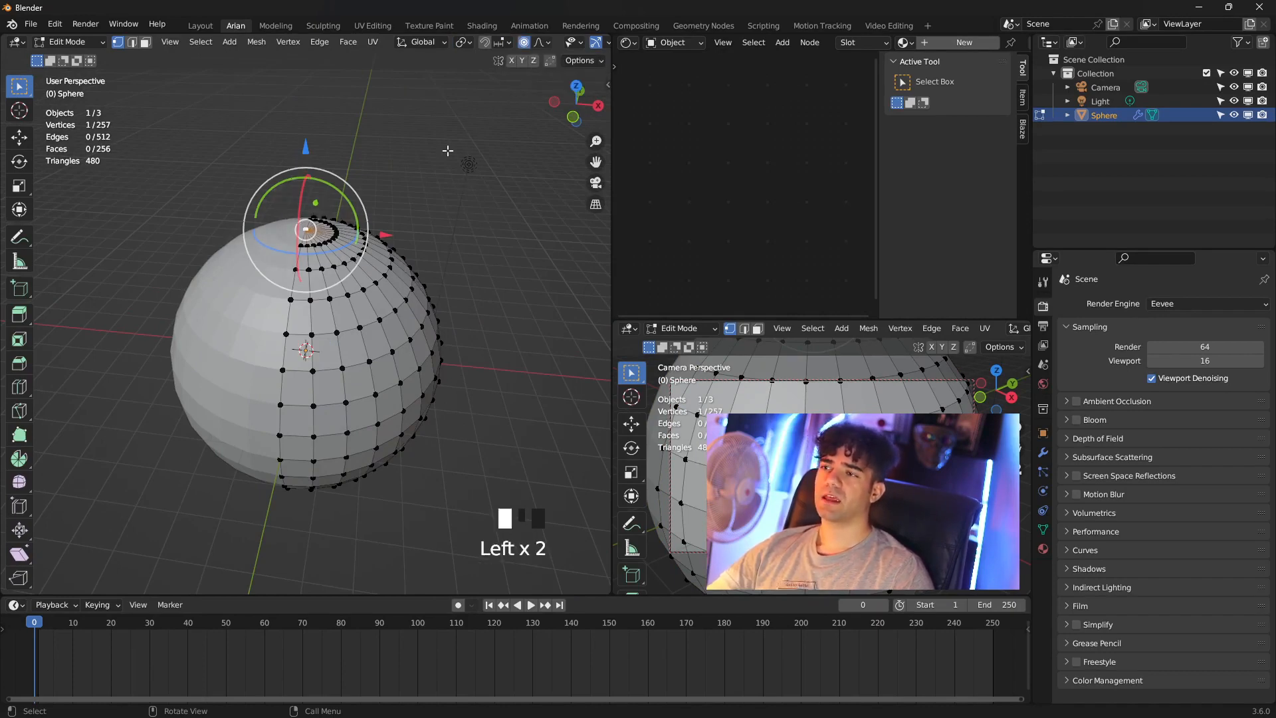
- Push the top pole vertex about 1.9 m down into the sphere with smooth proportional falloff about 5 m in size
left_click(305, 228)
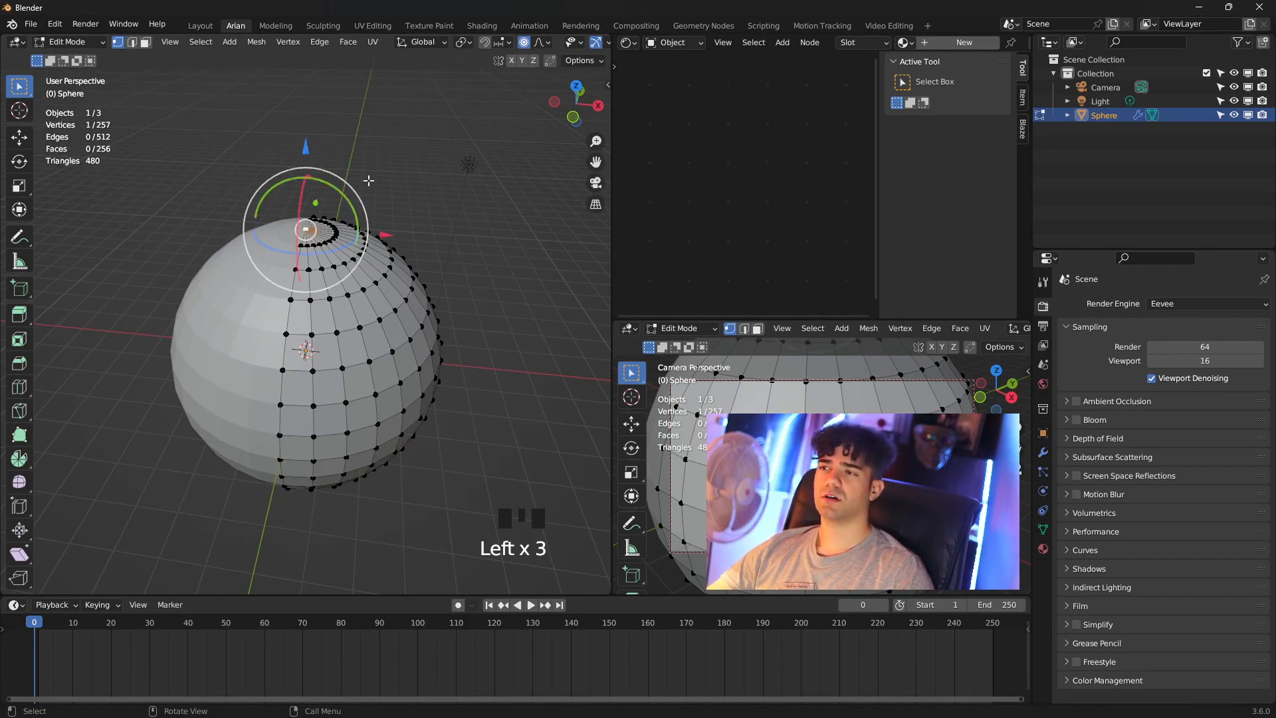
key("g")
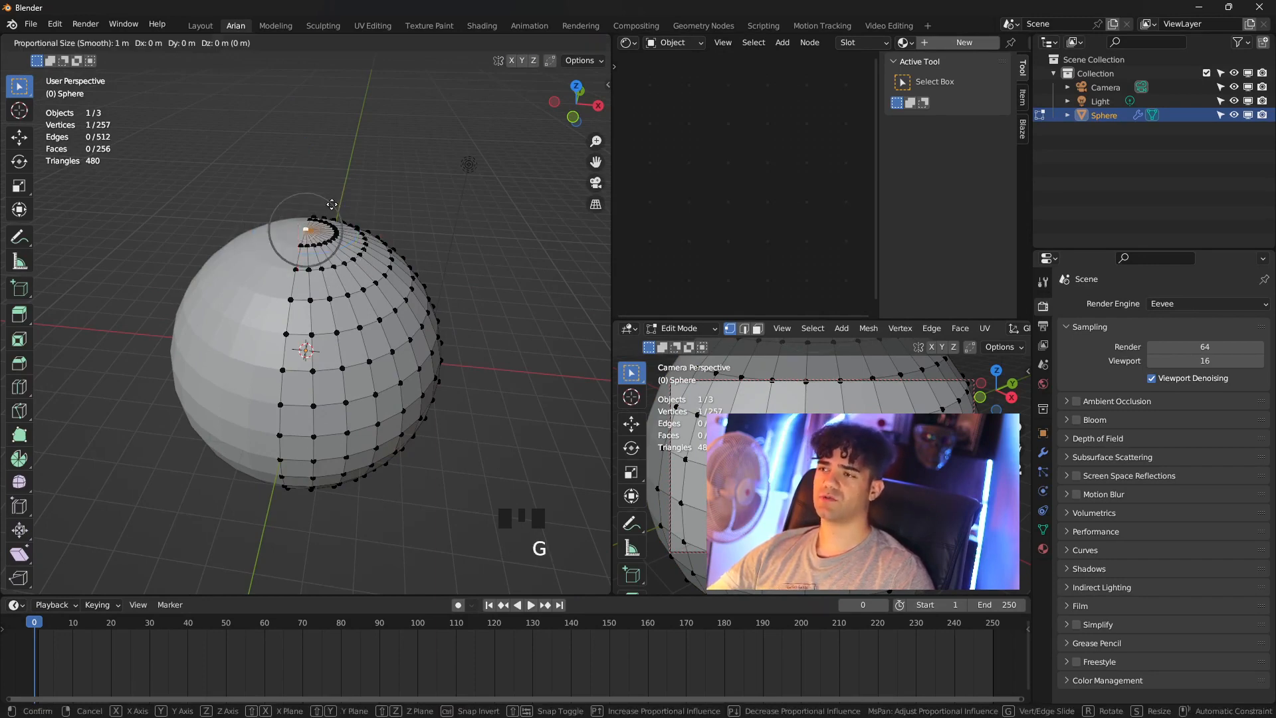
scroll(332, 204, "down", 11)
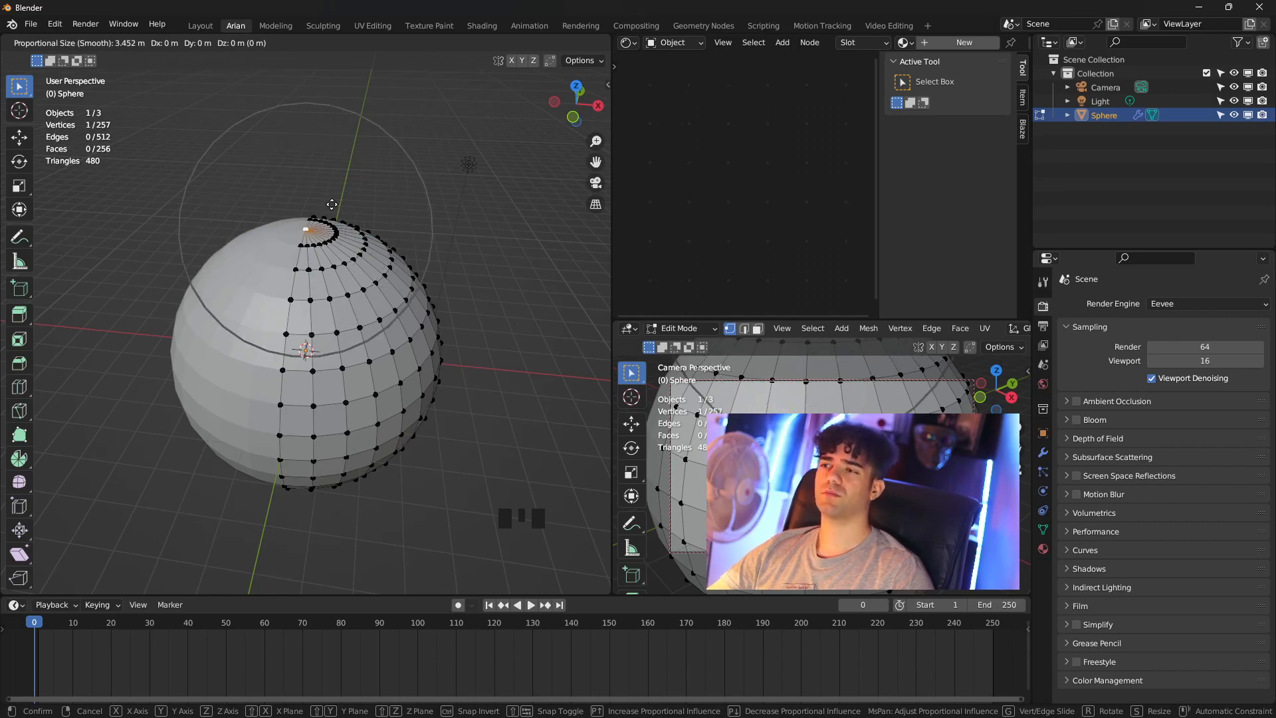
scroll(332, 204, "down", 2)
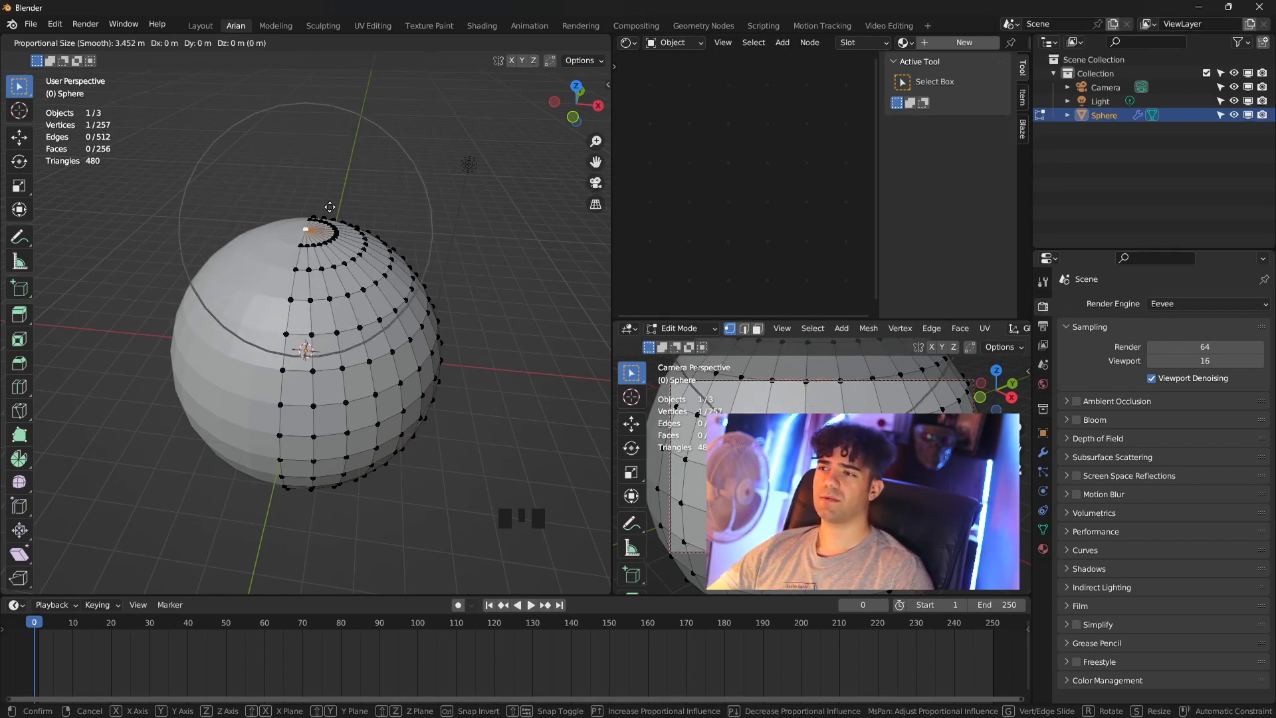
scroll(335, 227, "down", 2)
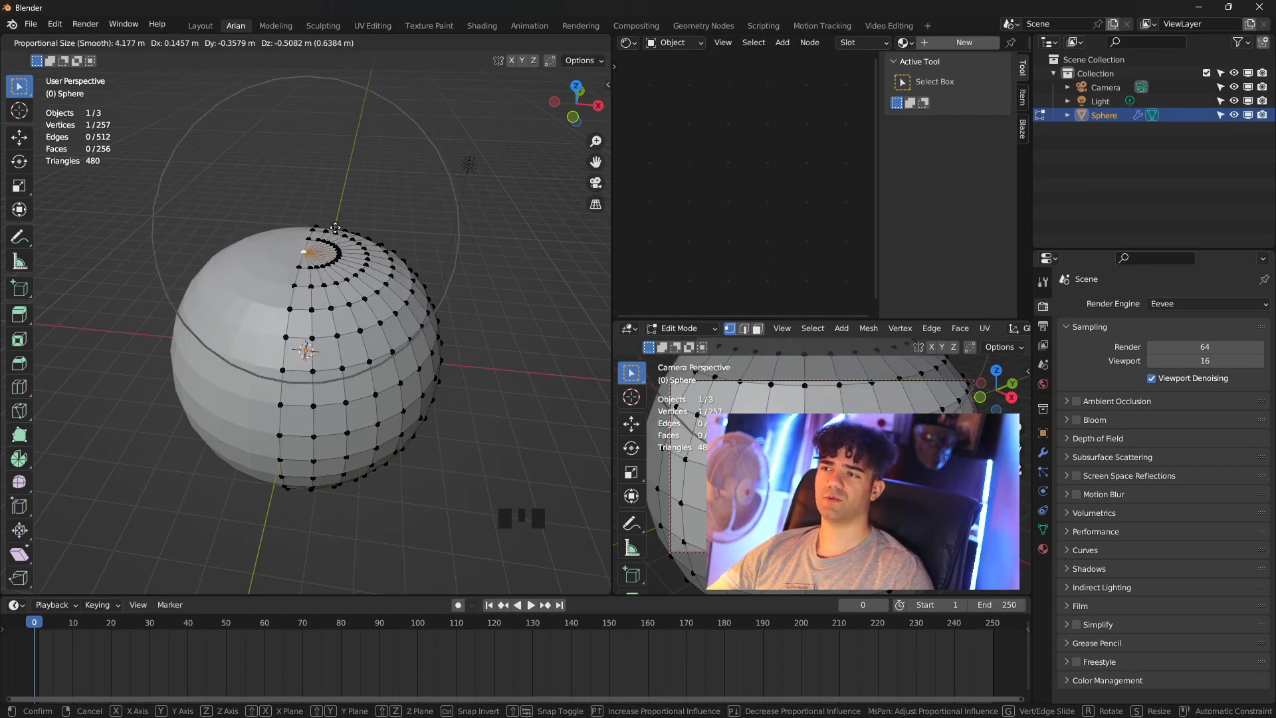
scroll(323, 235, "down", 1)
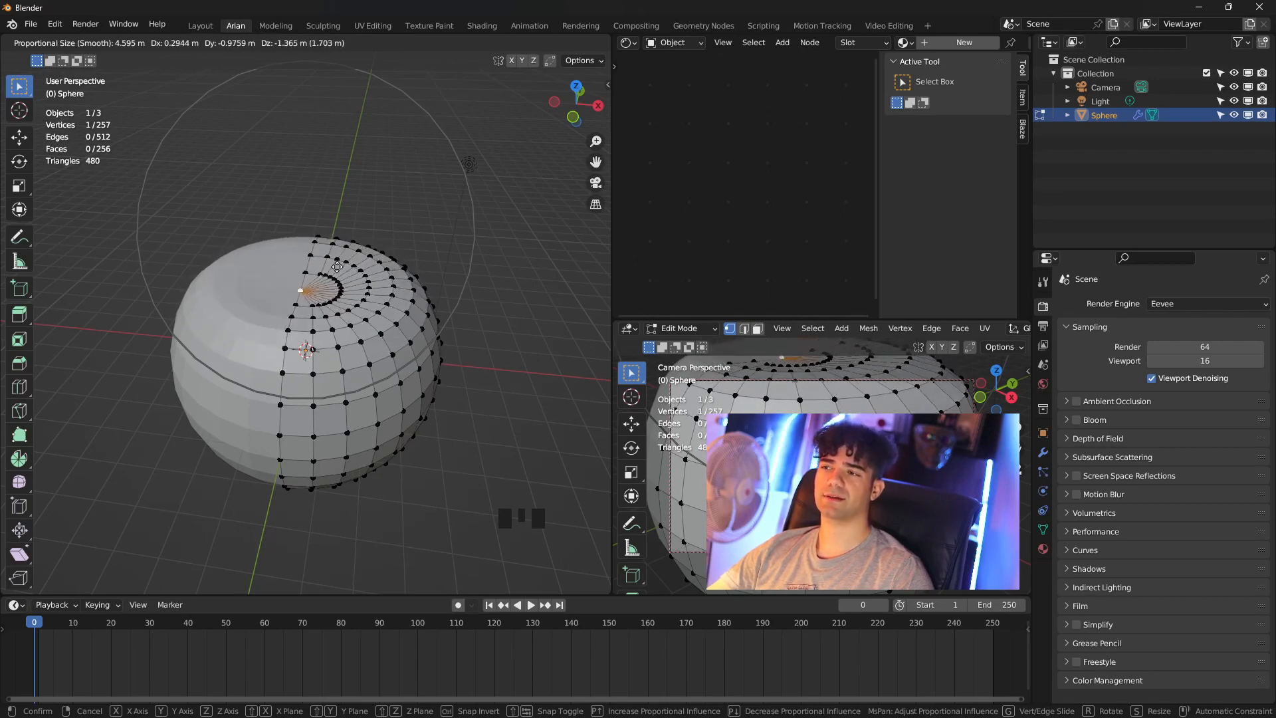
scroll(336, 246, "up", 7)
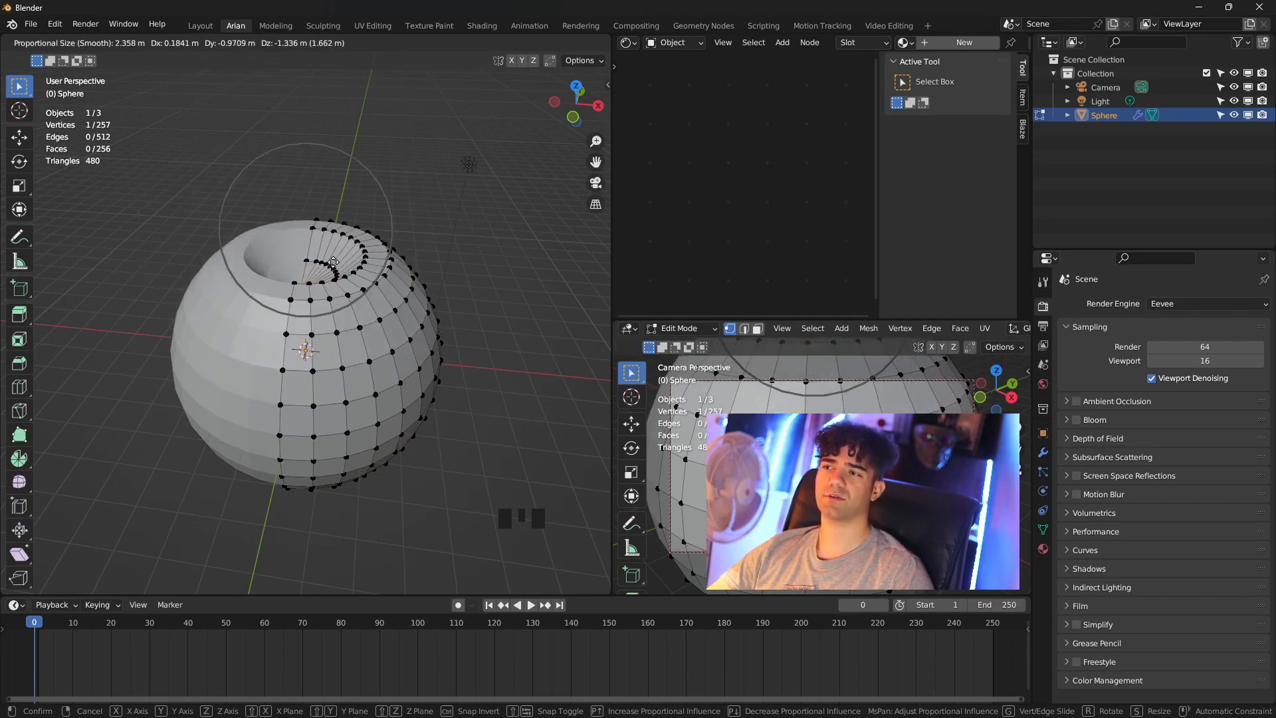
scroll(336, 256, "down", 8)
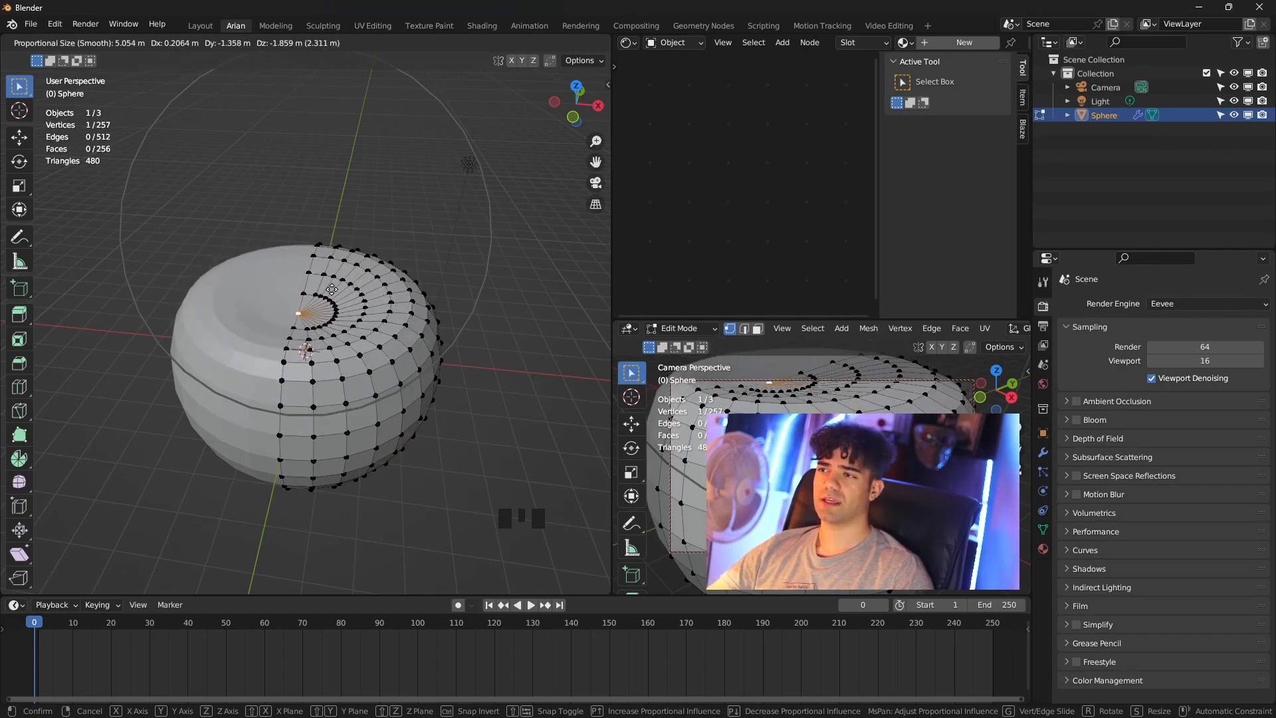
left_click(332, 290)
- Move the bottom pole vertex about 1.3 m upward in front view with smooth proportional falloff about 4.6 m in size
key("KP_1")
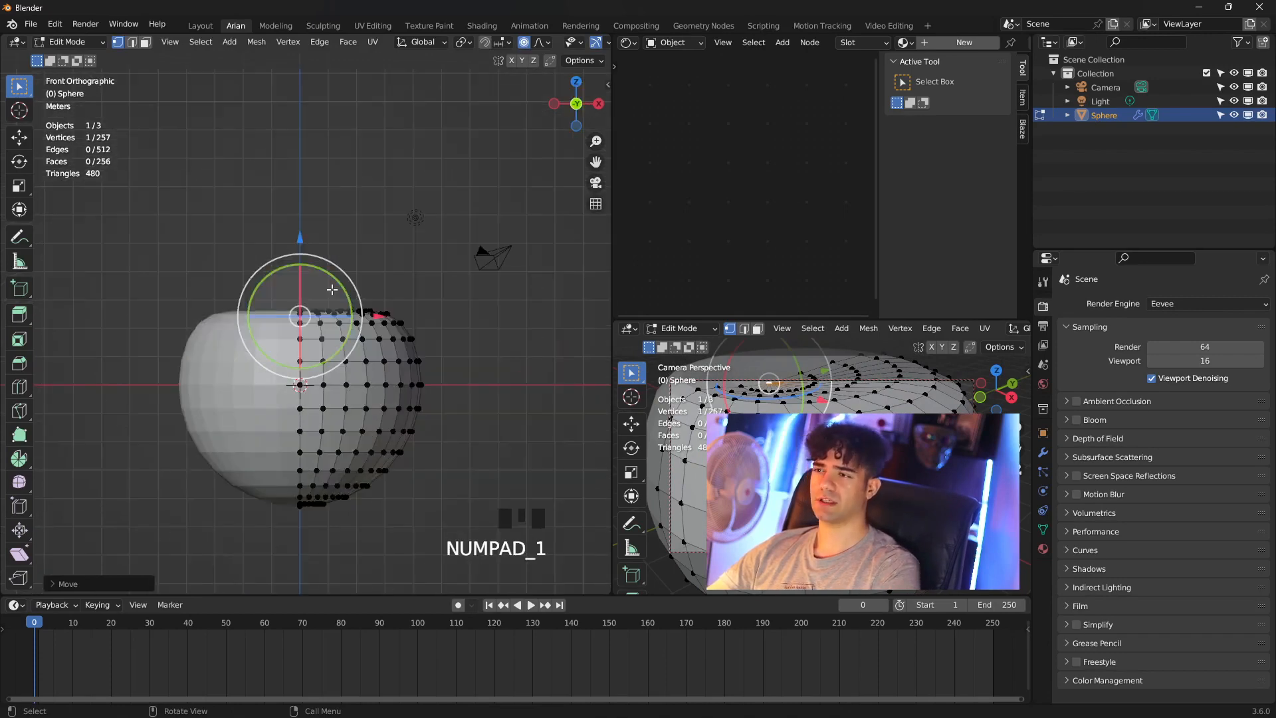
left_click(336, 481)
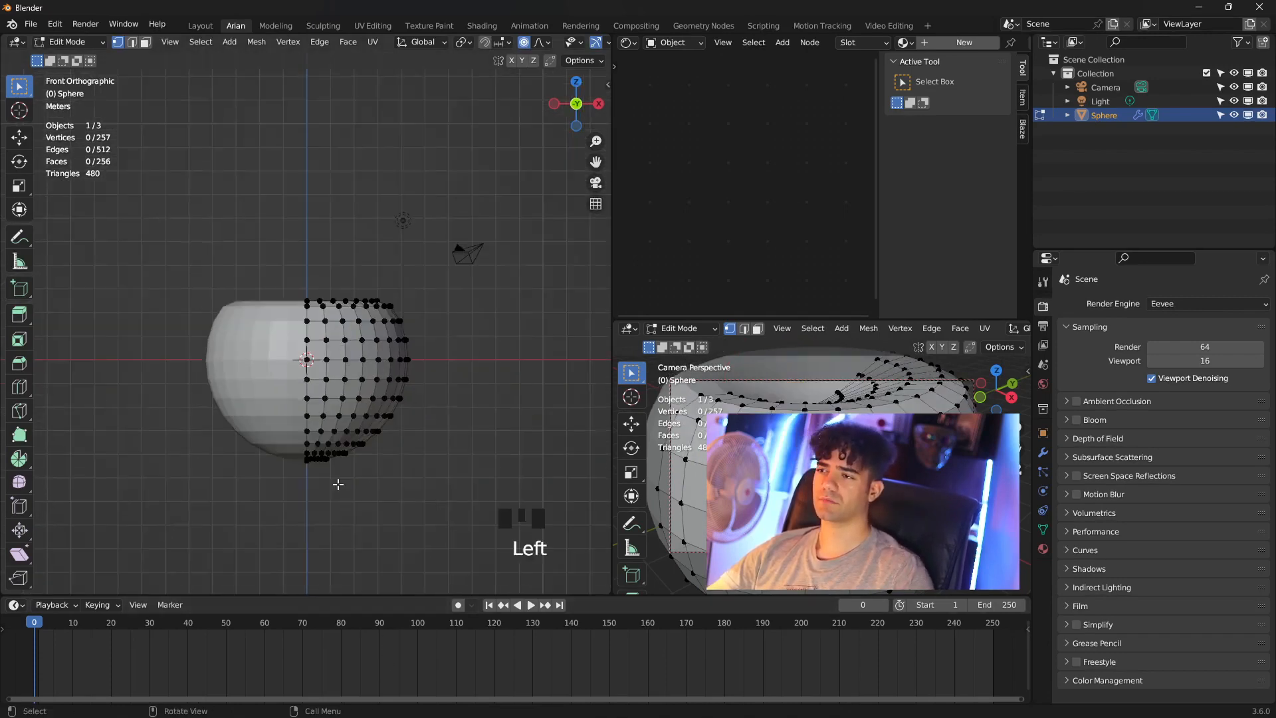
scroll(336, 484, "up", 2)
middle_click_drag(336, 483, 318, 421, "shift")
scroll(381, 454, "down", 2)
left_click(313, 424)
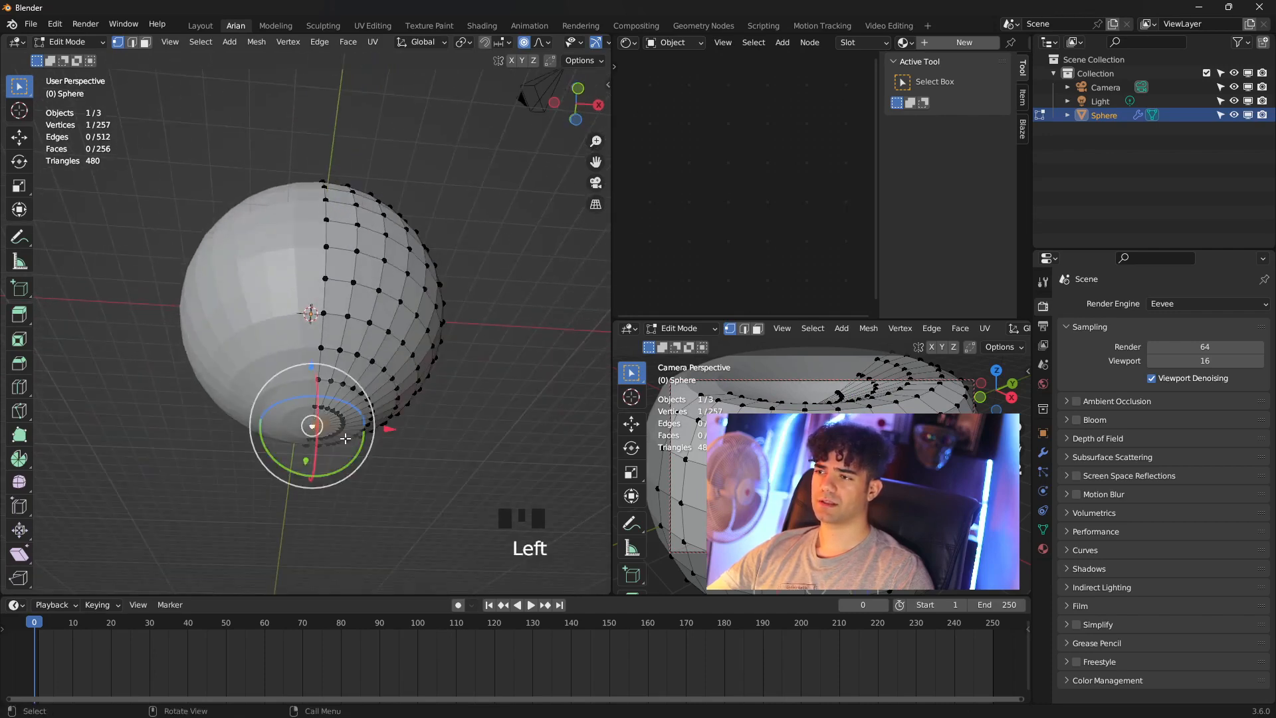
key("KP_1")
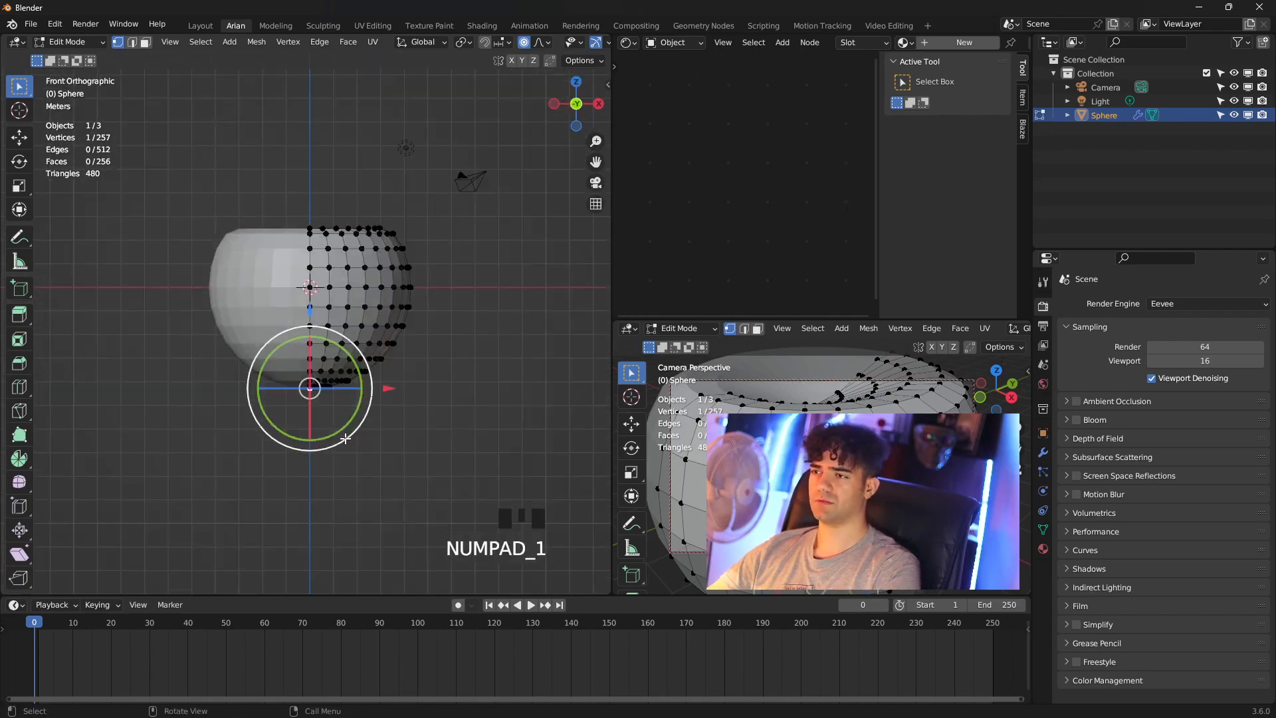
key("g")
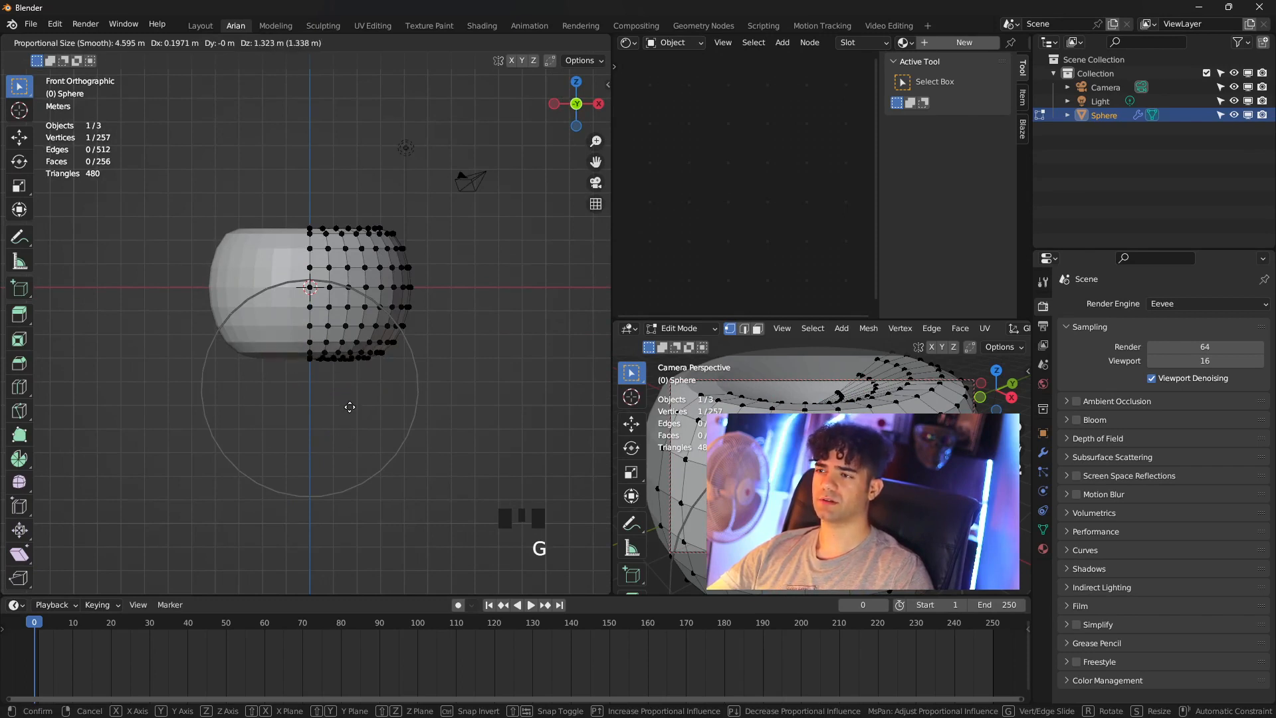
left_click(351, 410)
left_click(475, 351)
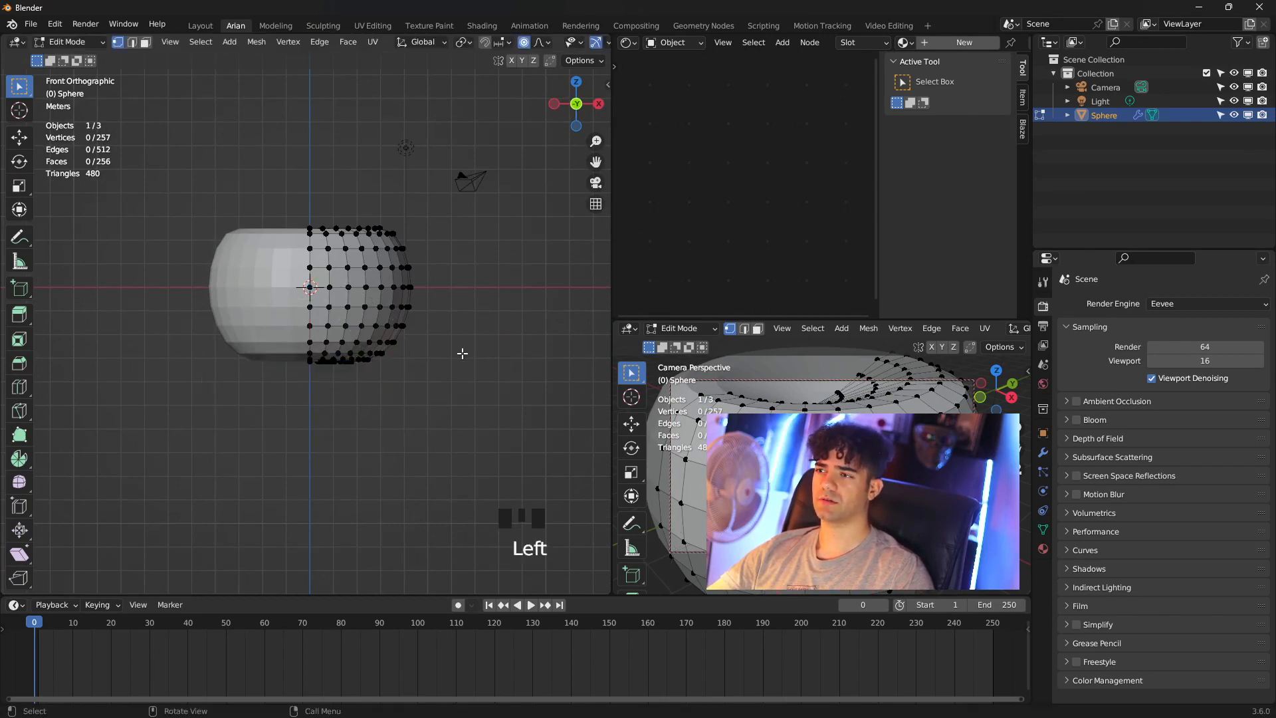
- Examine the dented sphere from above and its side profile in front view
middle_click_drag(462, 353, 436, 399)
scroll(427, 363, "up", 2)
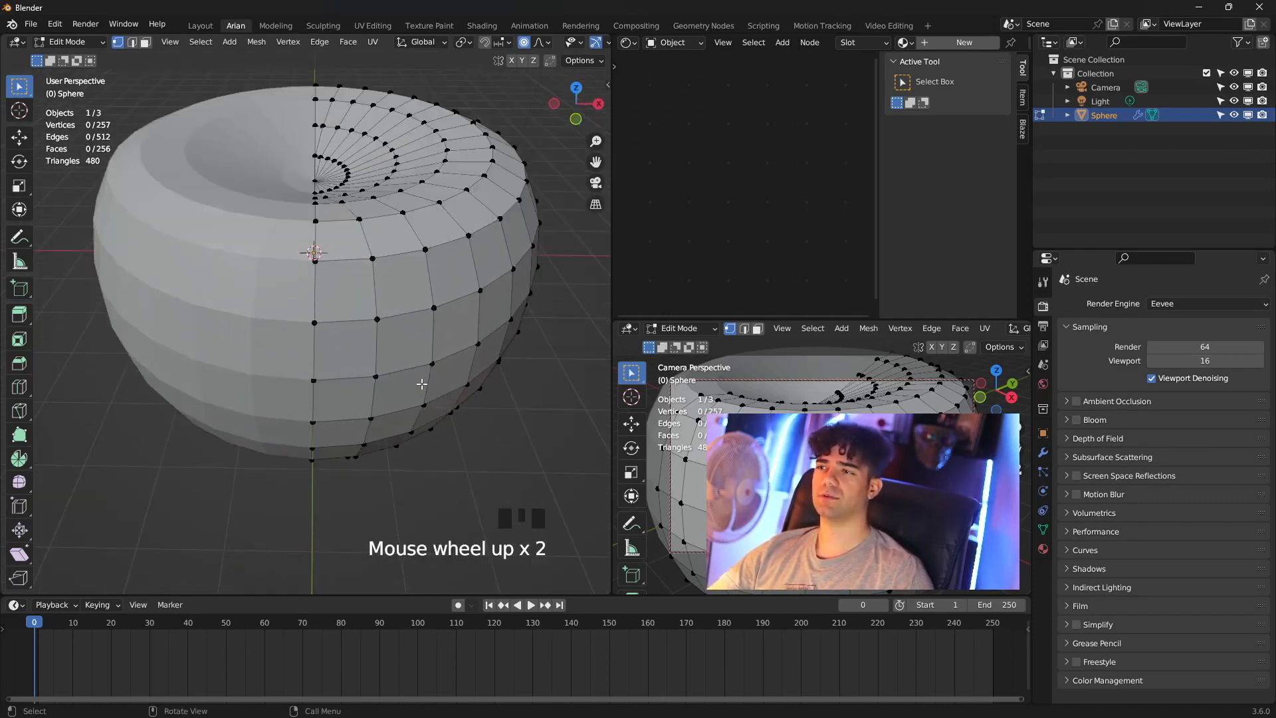
scroll(429, 359, "down", 2)
key("KP_1")
scroll(385, 242, "up", 4)
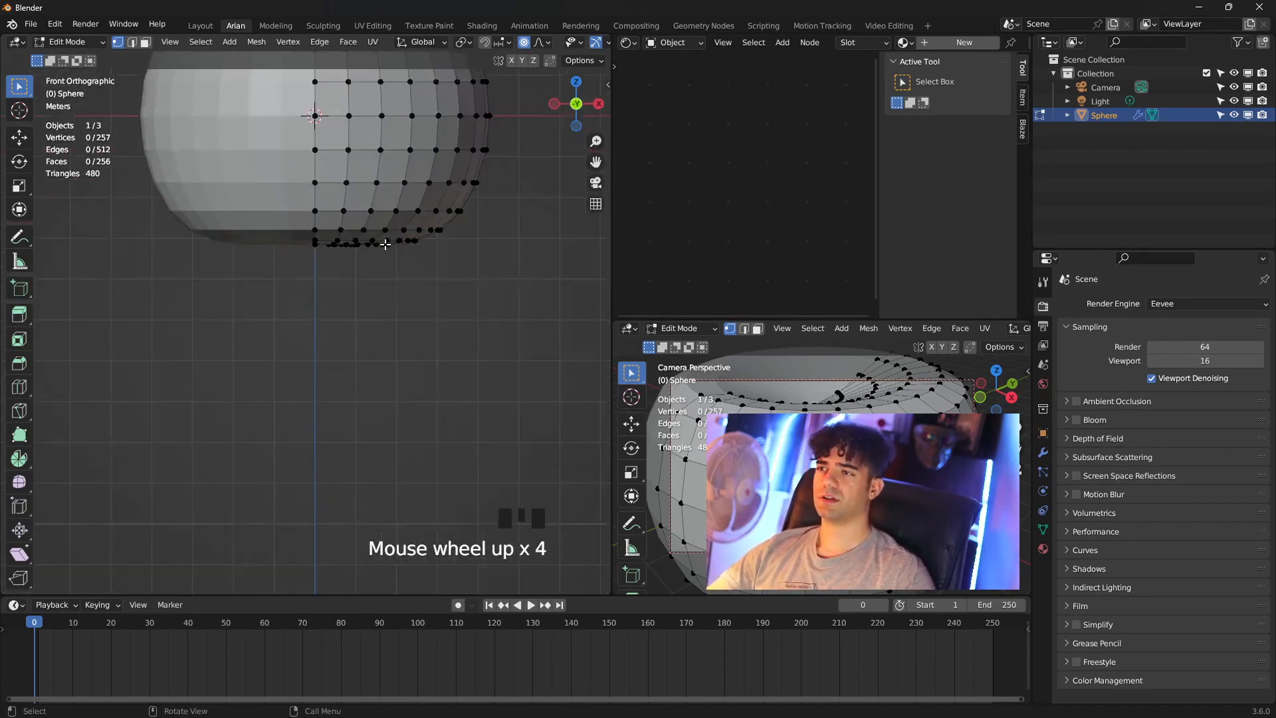
middle_click_drag(385, 241, 365, 458, "shift")
scroll(399, 412, "up", 1)
scroll(421, 373, "down", 1, "shift")
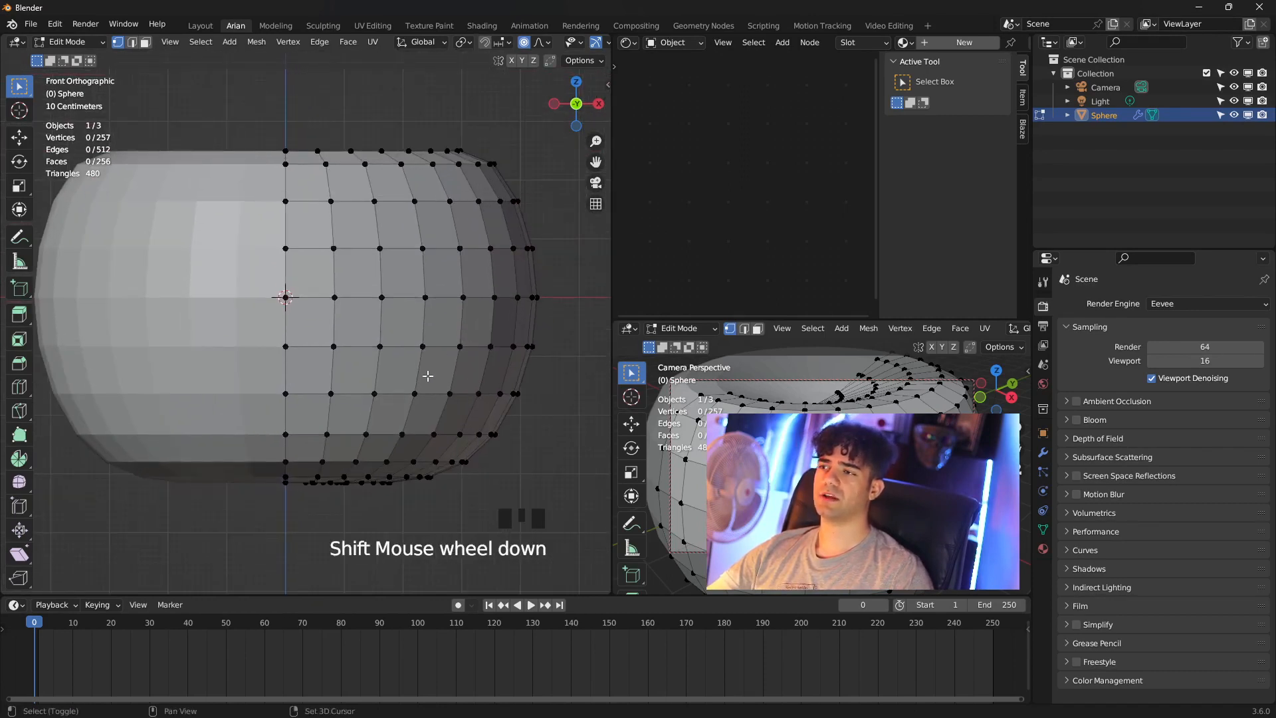
- Knife-cut a zigzag line along the front of the sphere's editable half, from just above its side equator to the mirror line
middle_click_drag(421, 373, 426, 382, "shift")
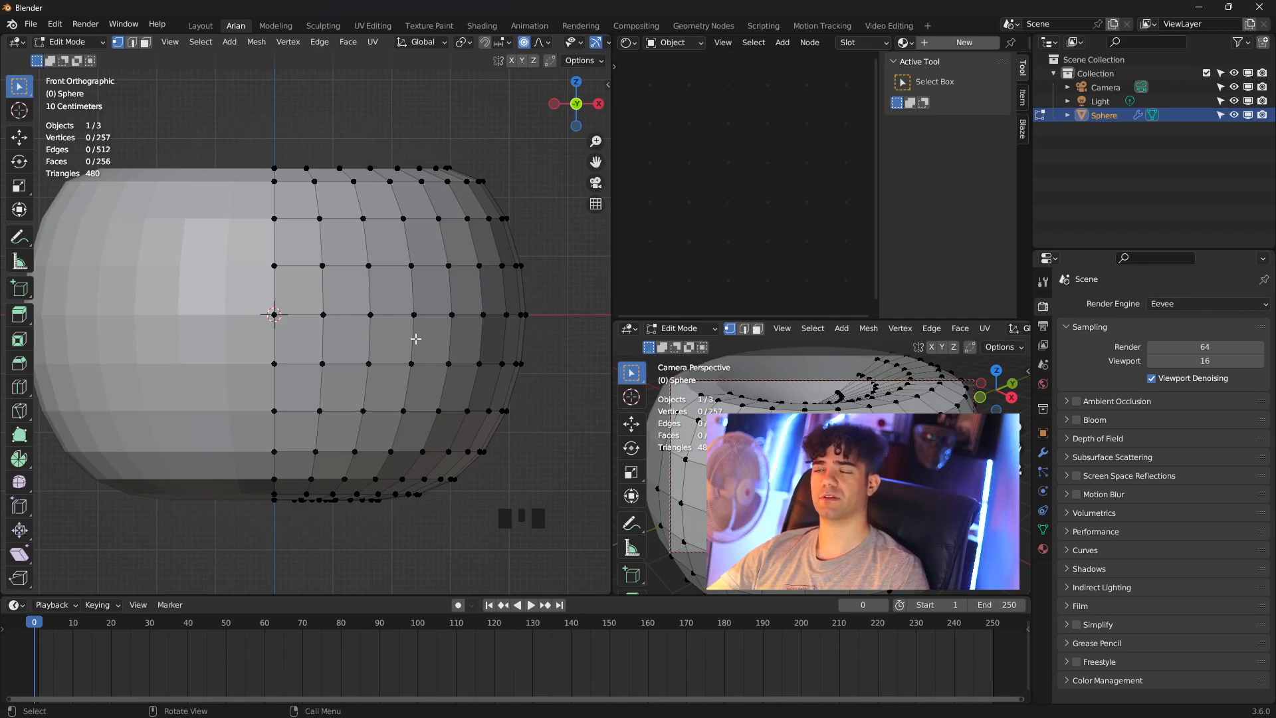
key("k")
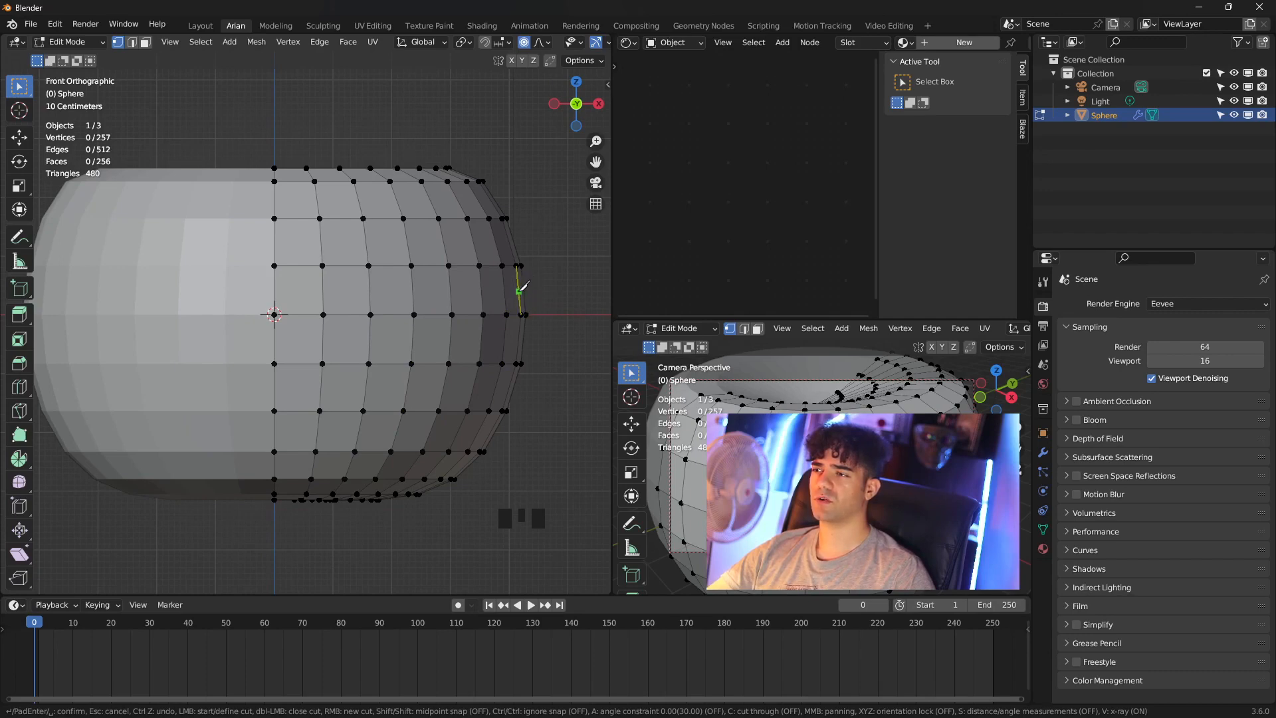
scroll(522, 286, "up", 2)
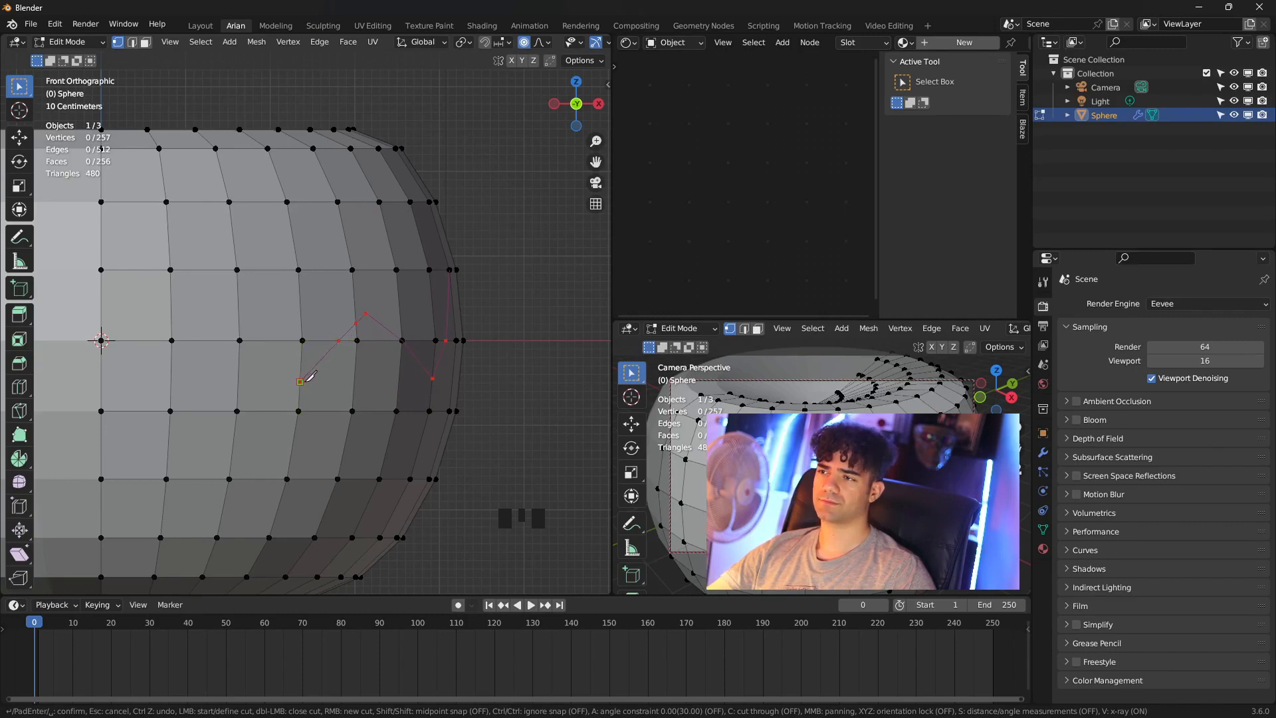
scroll(322, 392, "down", 1)
middle_click_drag(321, 392, 369, 375, "shift")
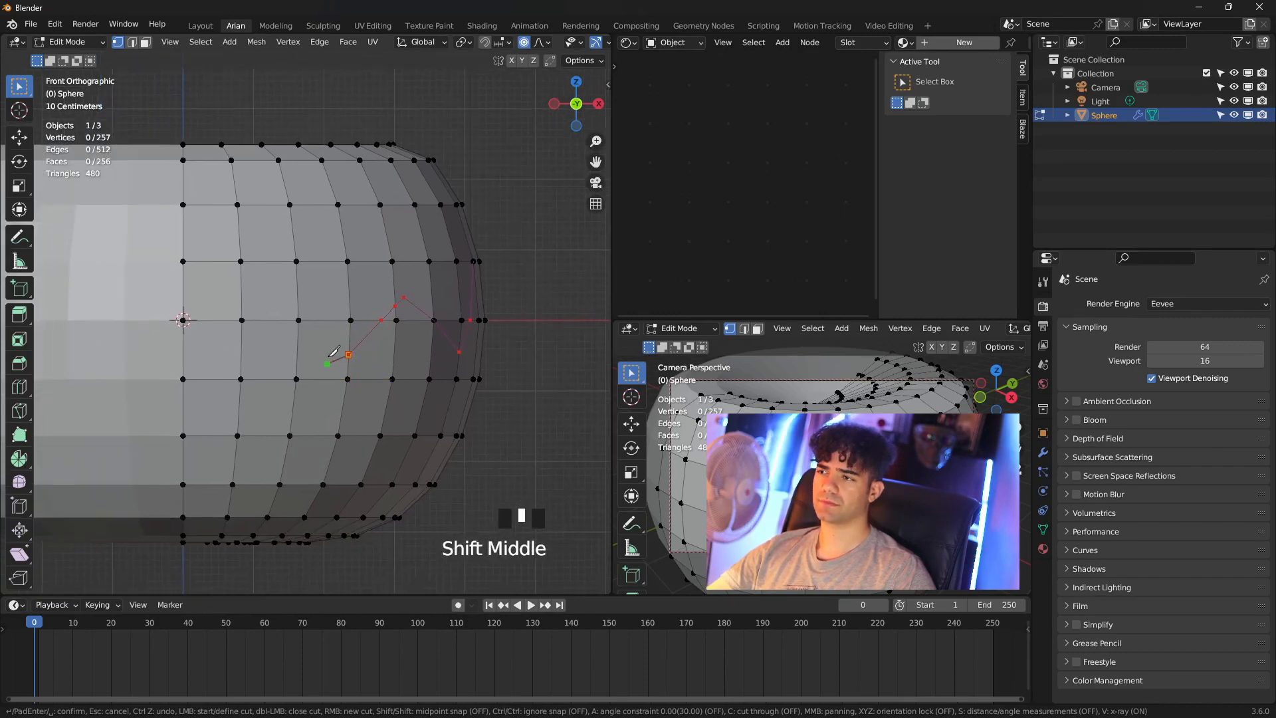
left_click(328, 330)
left_click(310, 320)
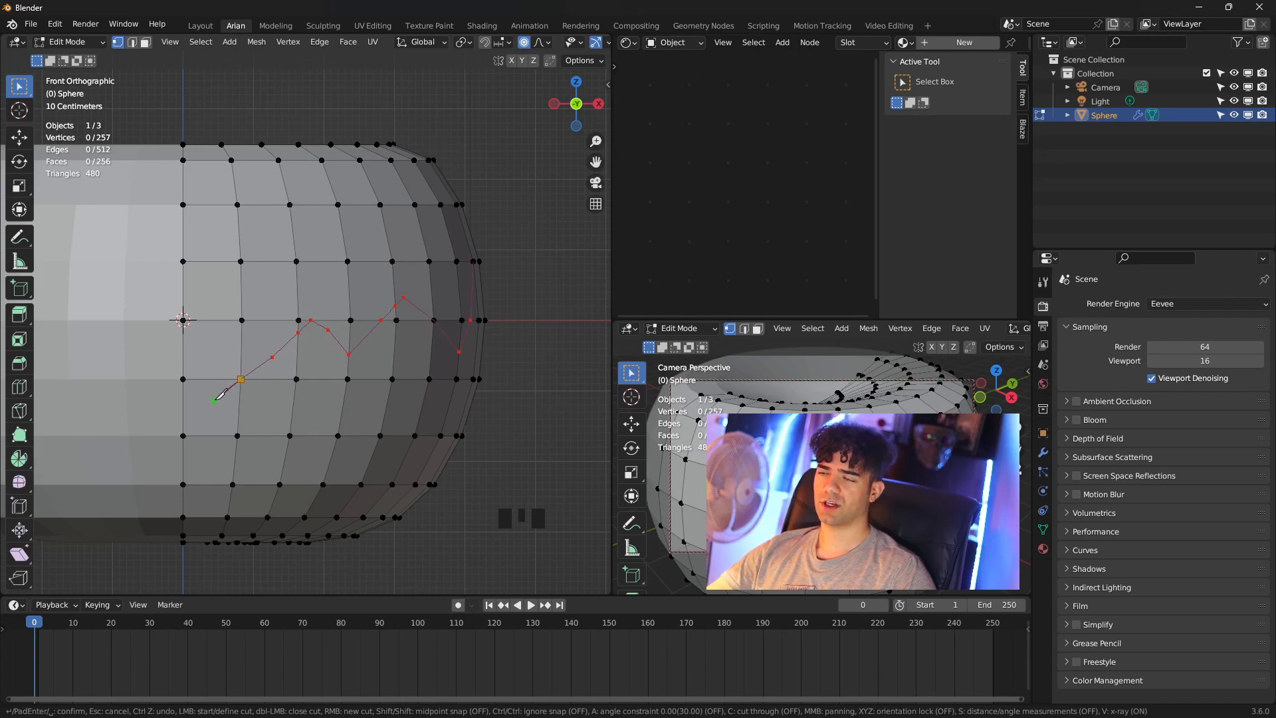
left_click(193, 378)
key("Return")
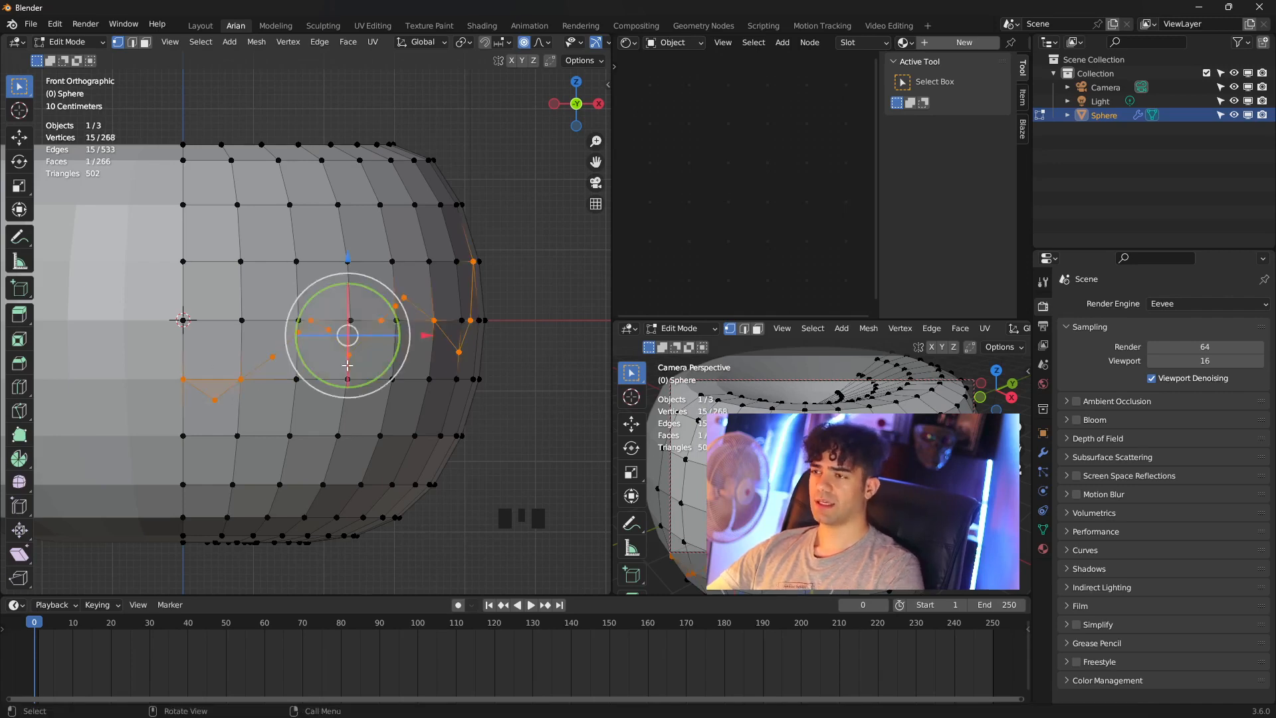
left_click(514, 318)
left_click(538, 232)
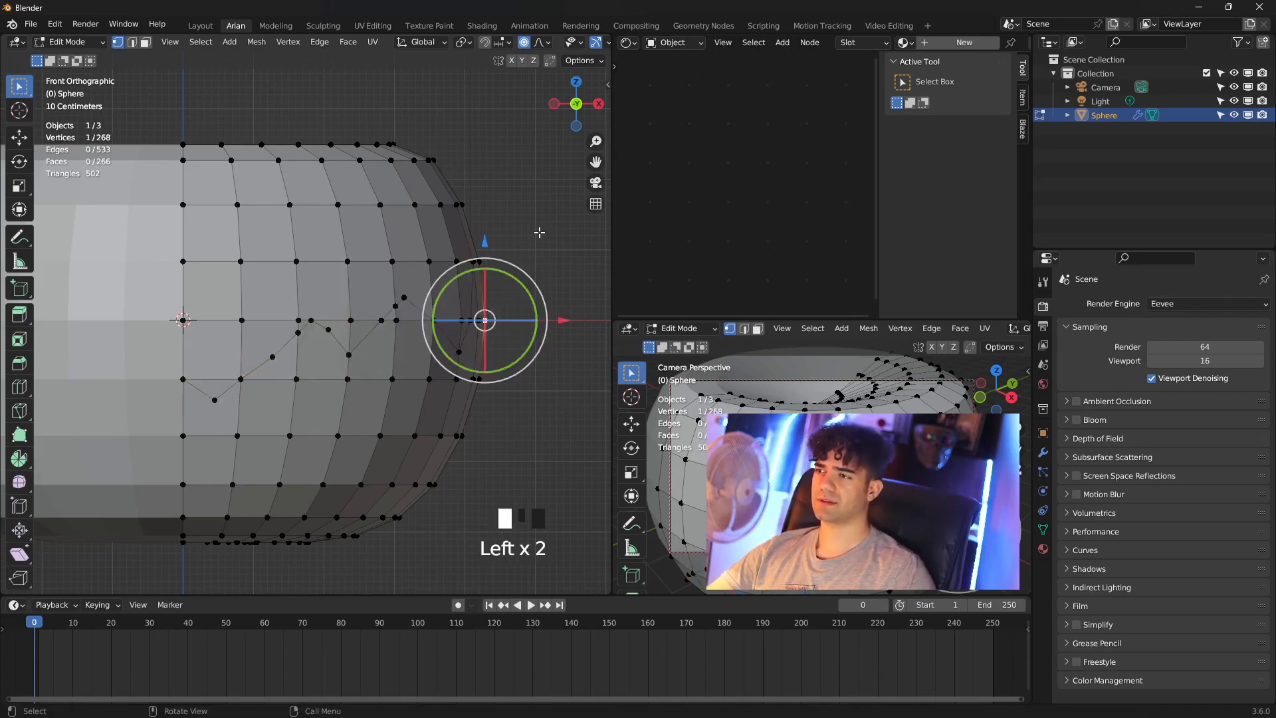
- Knife-cut a second zigzag line below the first, from the first cut's outer corner vertex around the front to the mirror line
key("k")
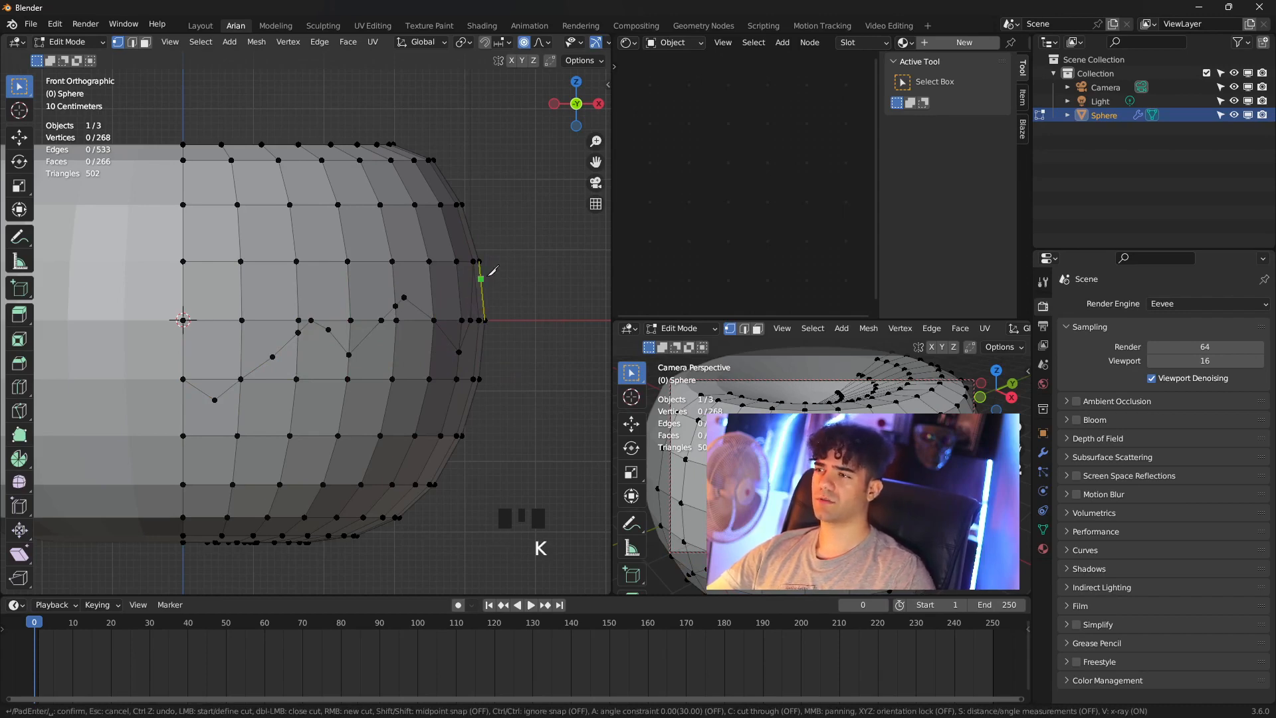
middle_click_drag(496, 314, 406, 297)
scroll(476, 319, "down", 3)
scroll(421, 333, "down", 1)
scroll(302, 366, "up", 3)
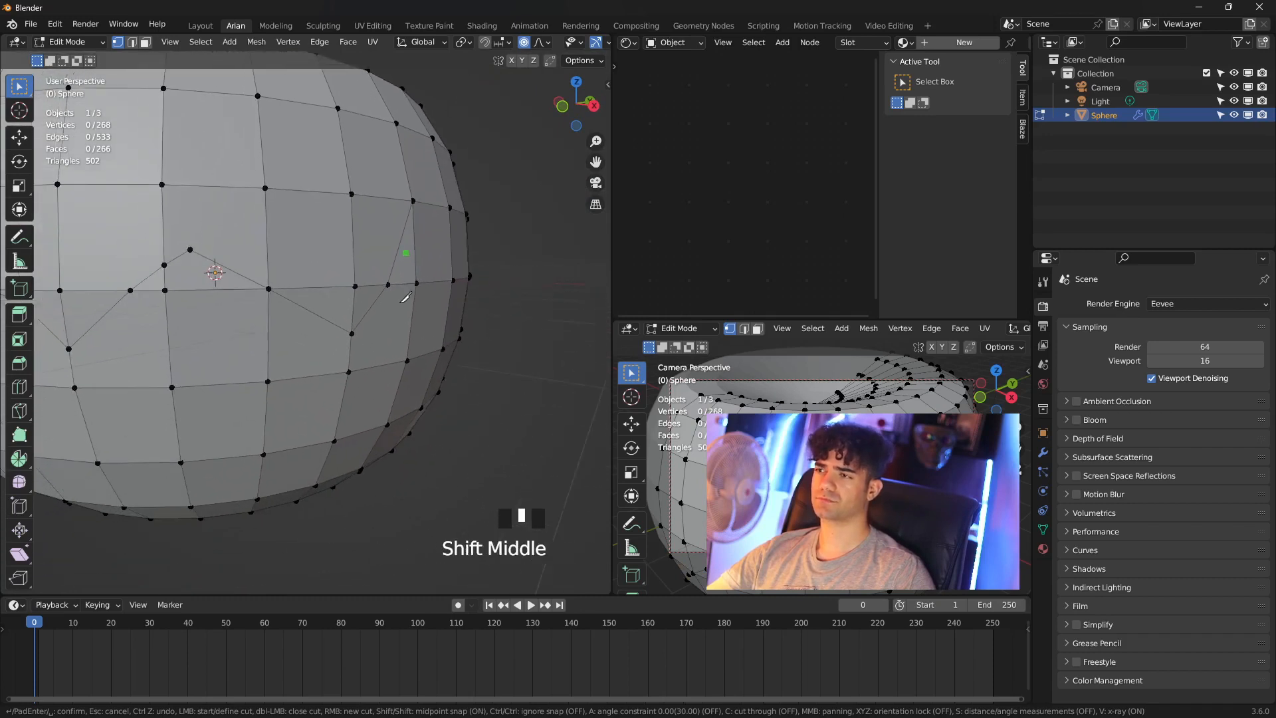
left_click(416, 283)
left_click(421, 192)
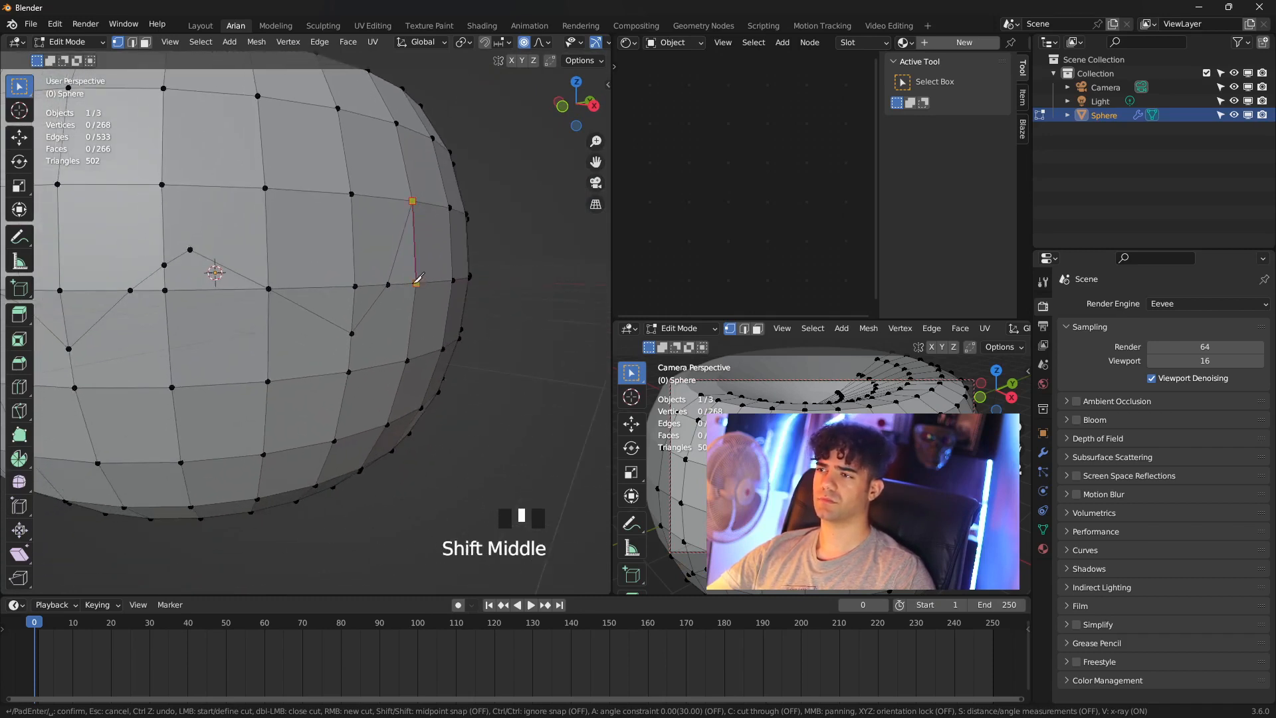
left_click(405, 283)
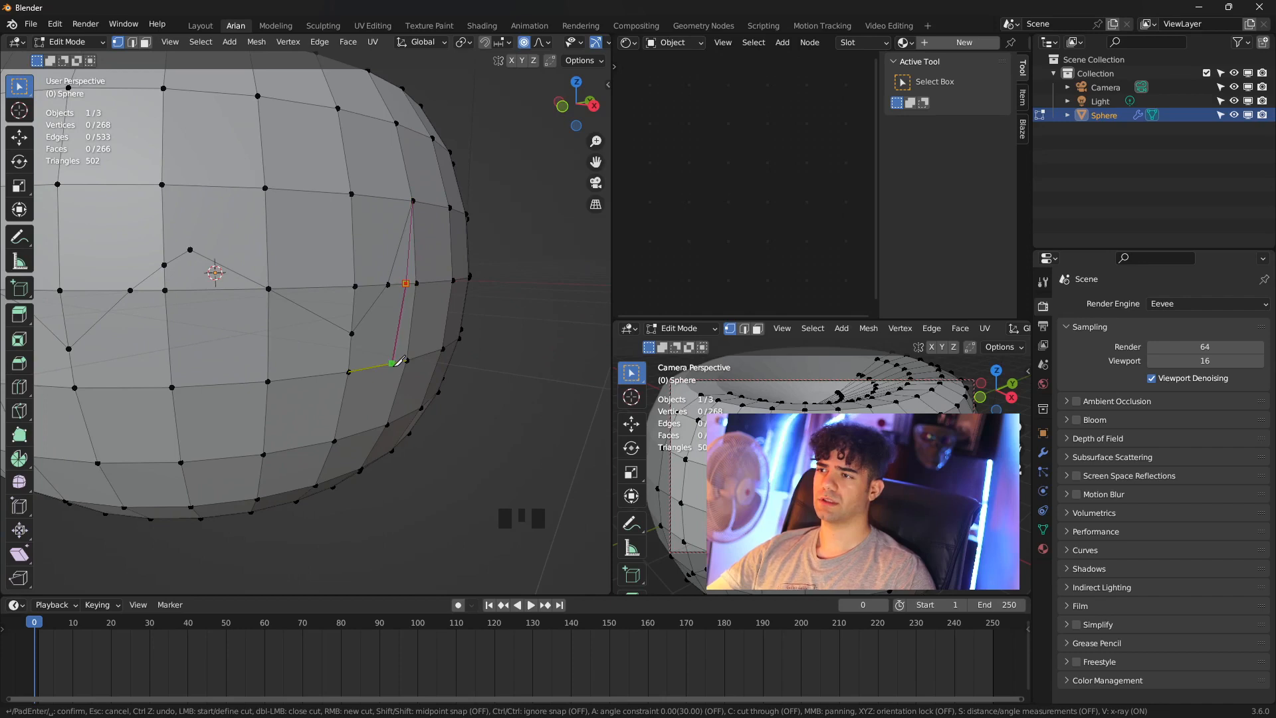
left_click(390, 363)
left_click(337, 423)
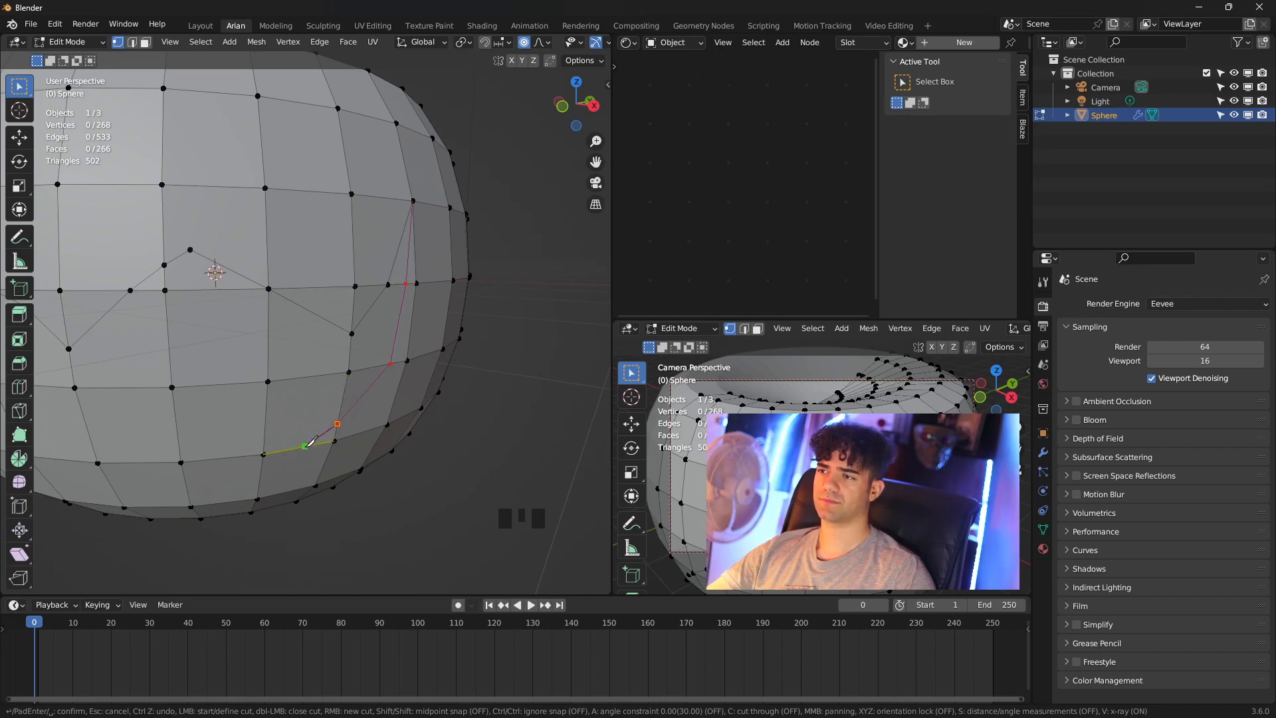
left_click(268, 412)
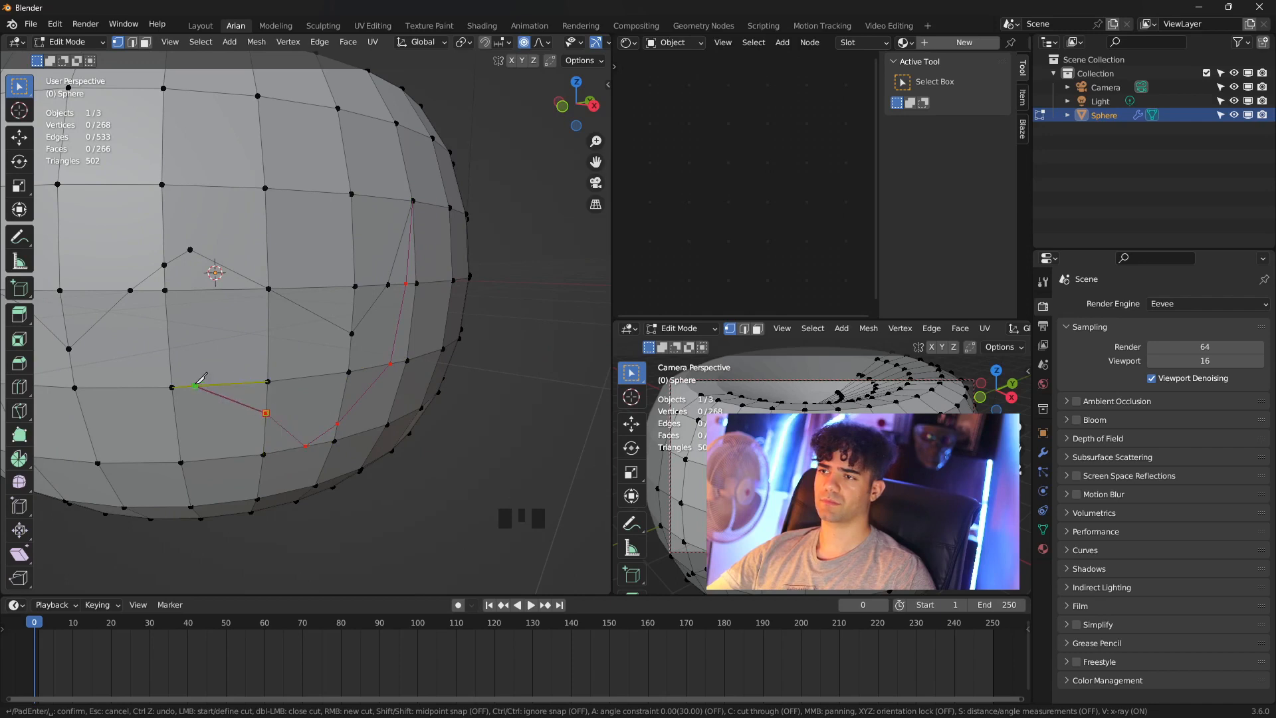
left_click(220, 384)
left_click(177, 438)
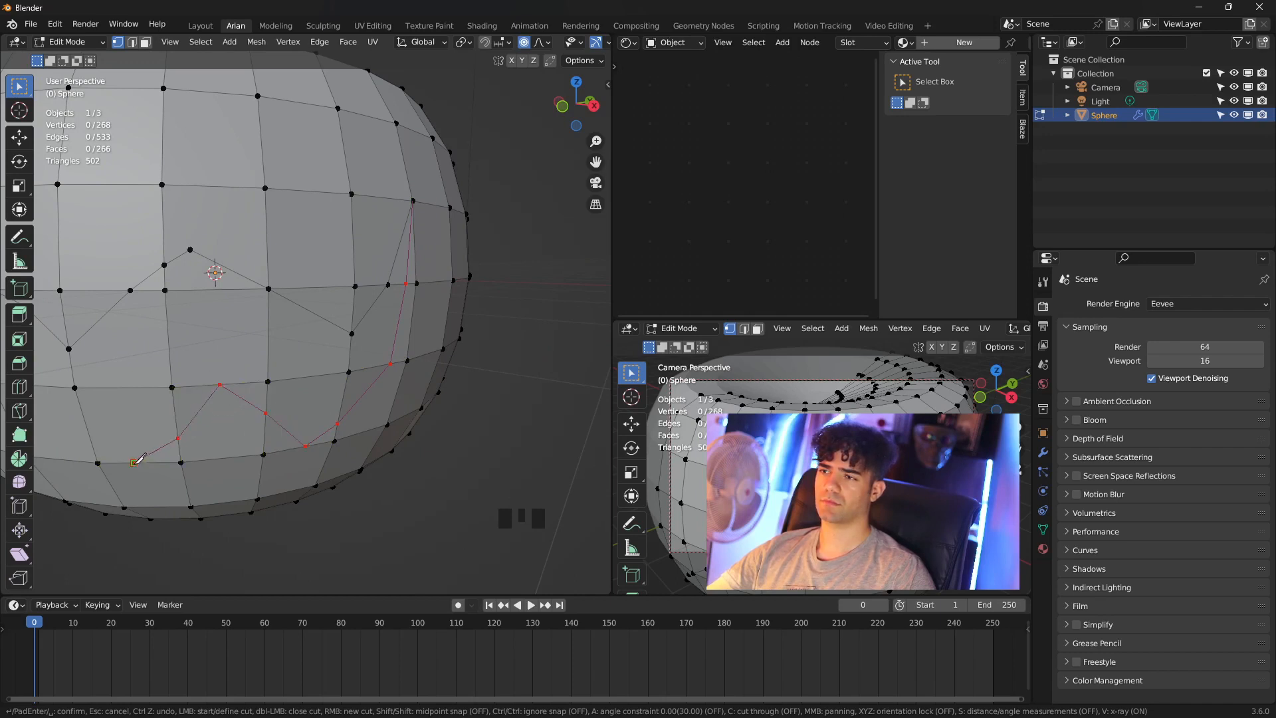
scroll(142, 461, "down", 2, "shift")
scroll(142, 461, "down", 2)
middle_click_drag(194, 432, 438, 404, "shift")
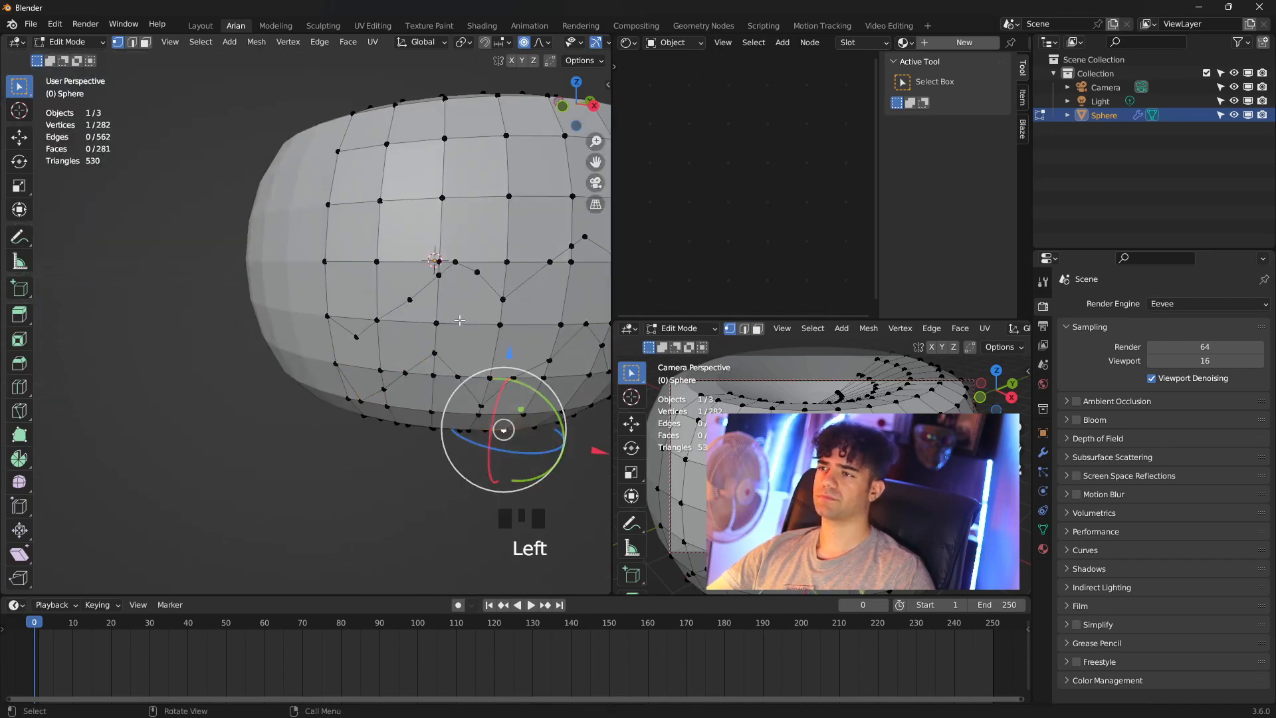
- Check the cut sphere in Object Mode, and set up Edit Mode with circle selection and face select mode
key("Tab")
key("Tab")
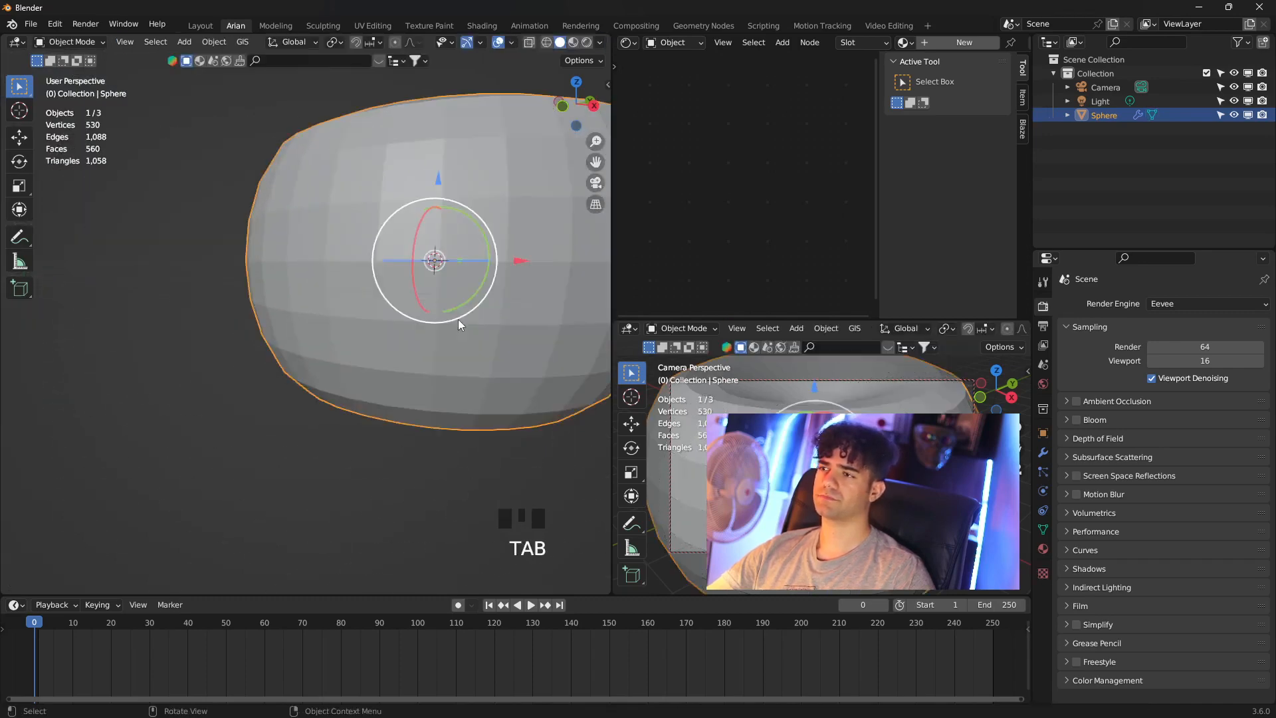
middle_click_drag(459, 319, 375, 343, "shift")
middle_click_drag(374, 343, 439, 346)
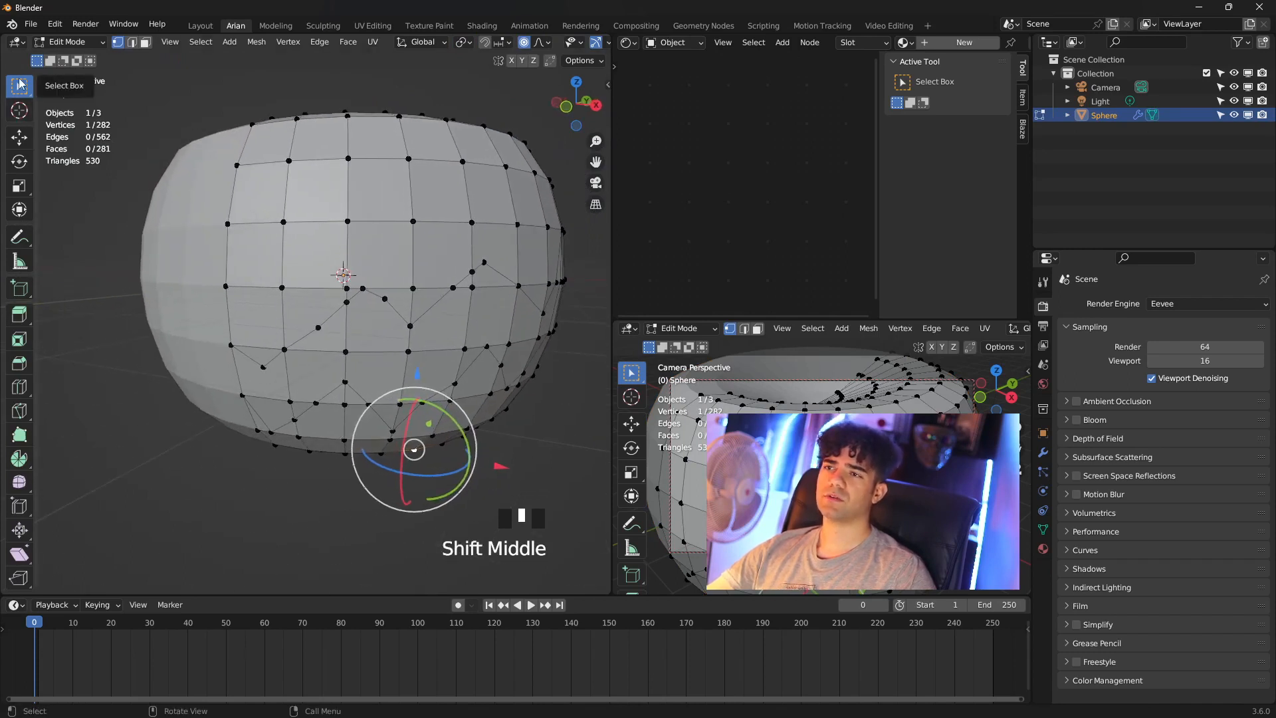
left_click_drag(19, 87, 74, 146)
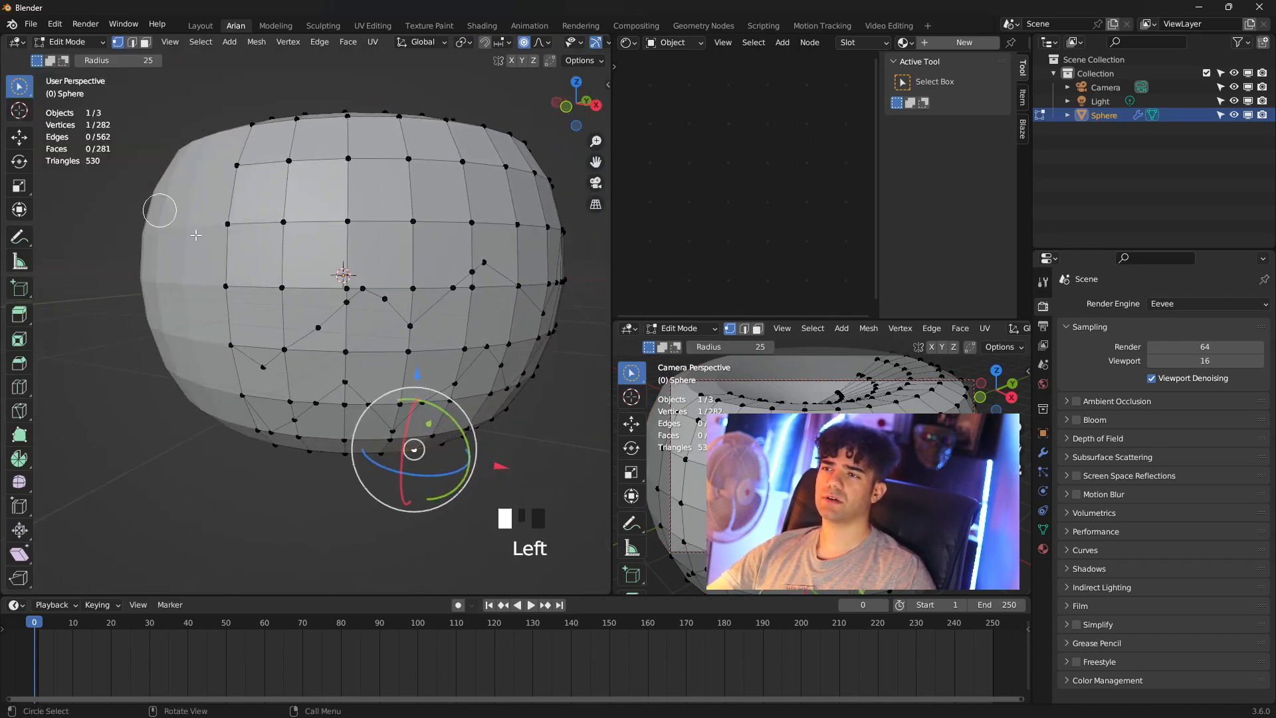
left_click(317, 371)
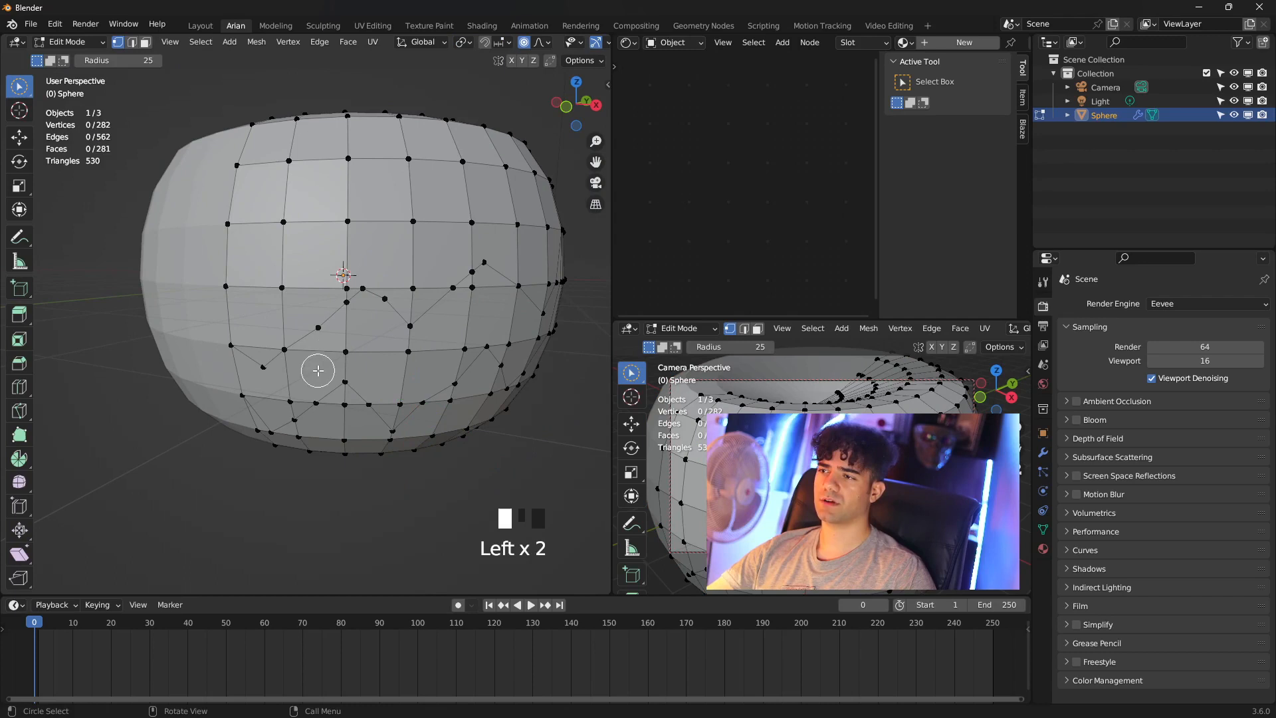
left_click(145, 42)
- Select the front faces enclosed between the upper and lower zigzag cuts, starting near the mirror line
left_click(309, 357)
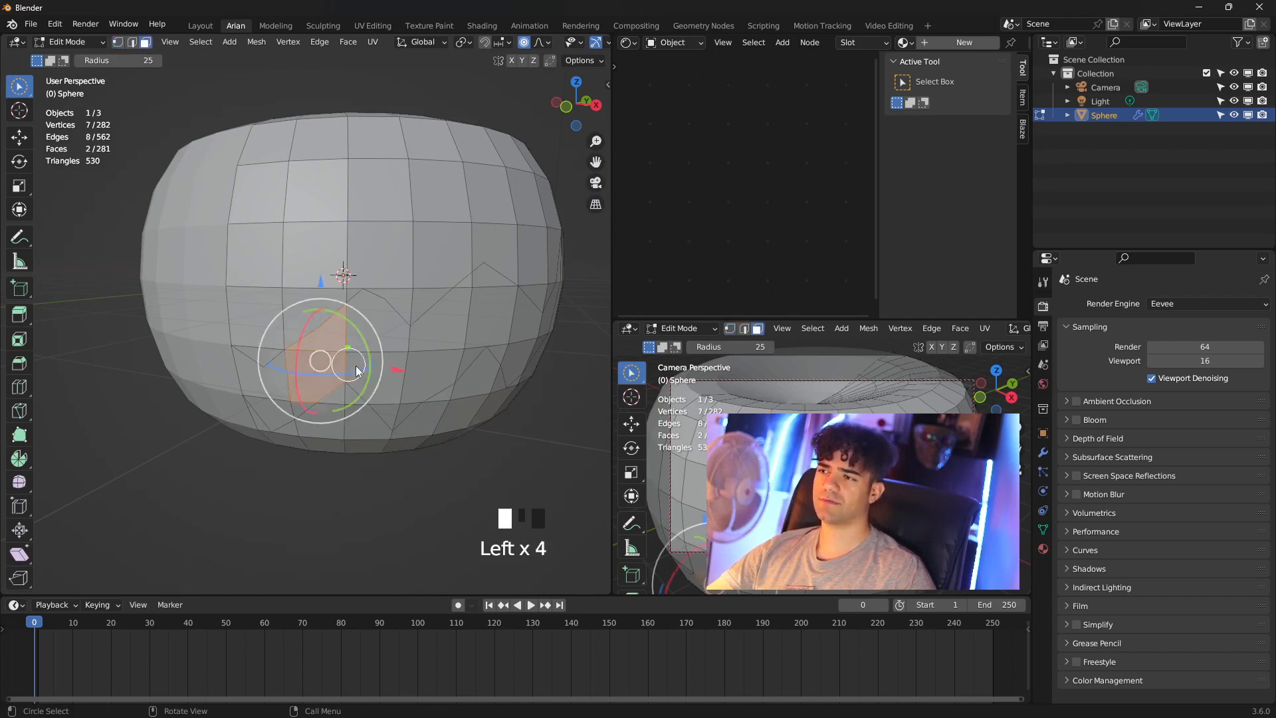
scroll(398, 369, "up", 2)
middle_click_drag(399, 369, 376, 359, "shift")
left_click(339, 305, "shift")
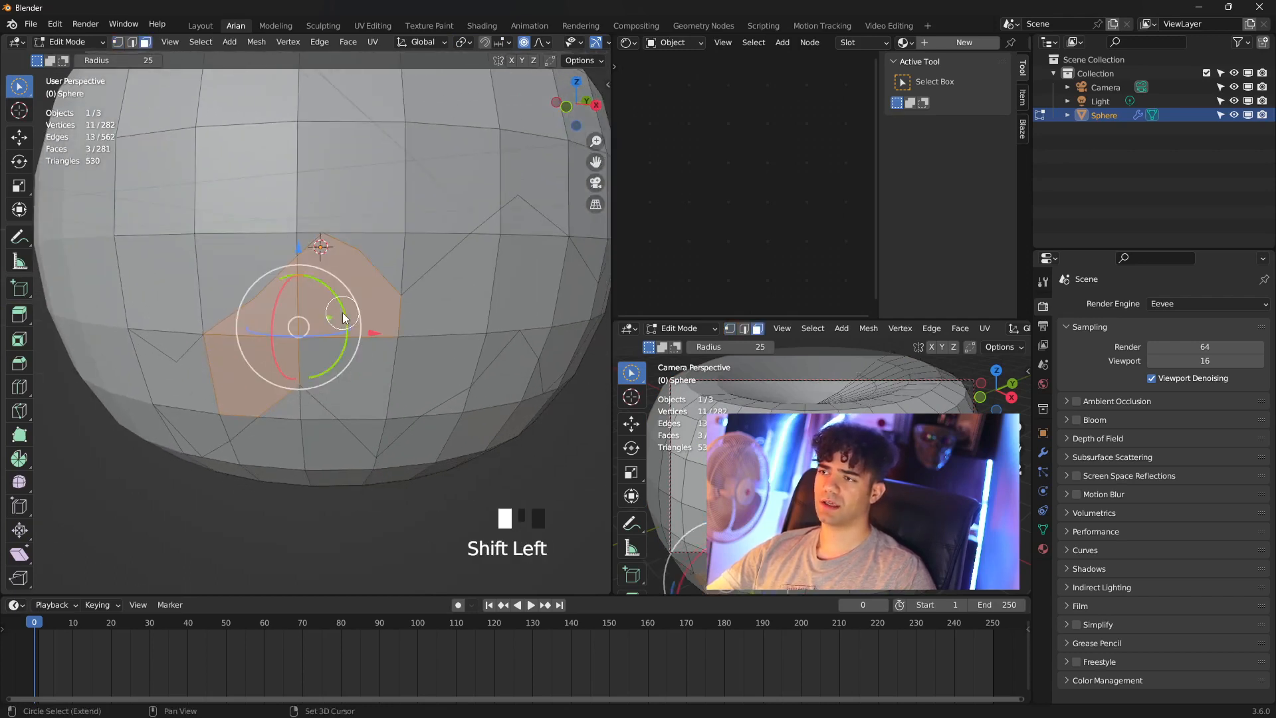
left_click(359, 373, "shift")
left_click(200, 386, "shift")
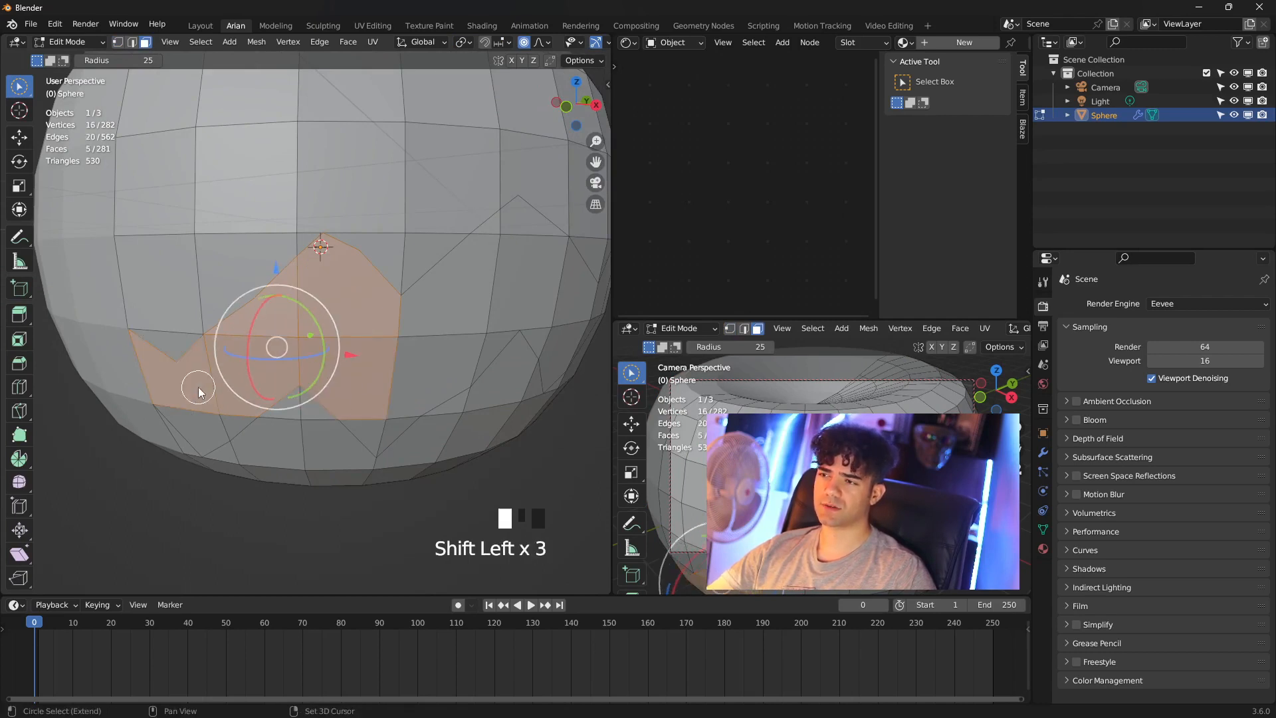
left_click(204, 418, "shift")
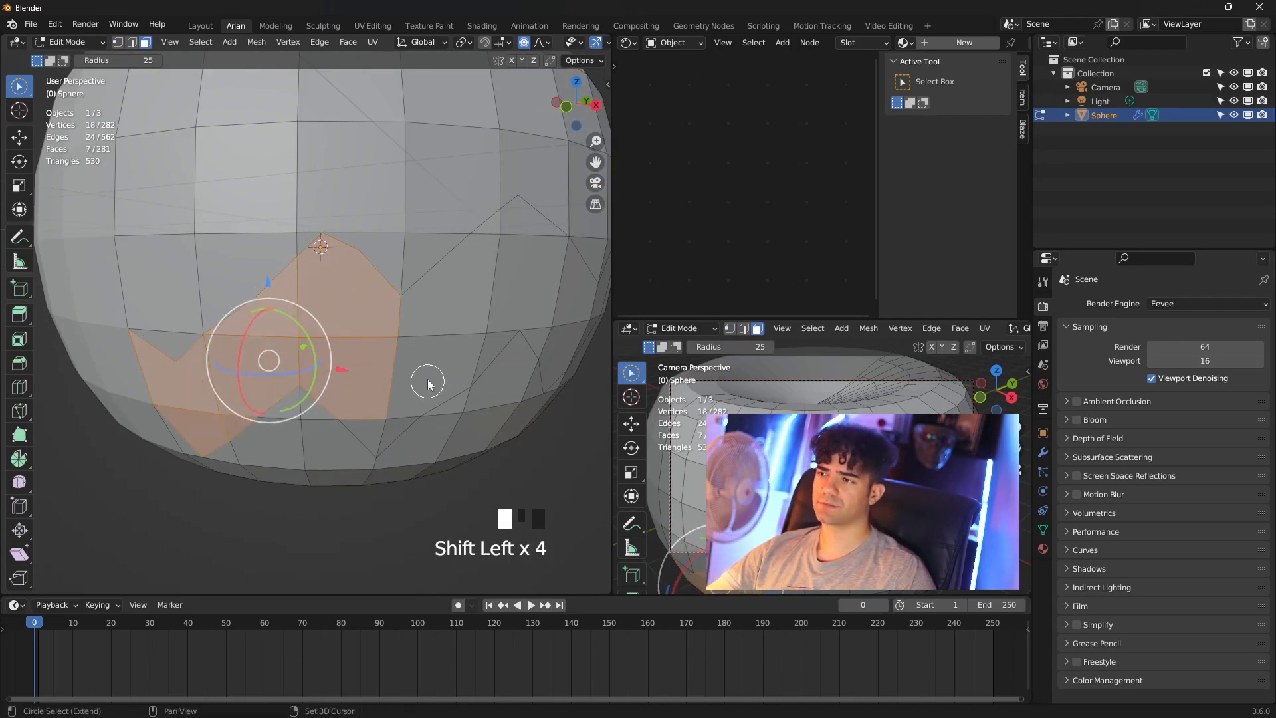
left_click(373, 415, "shift")
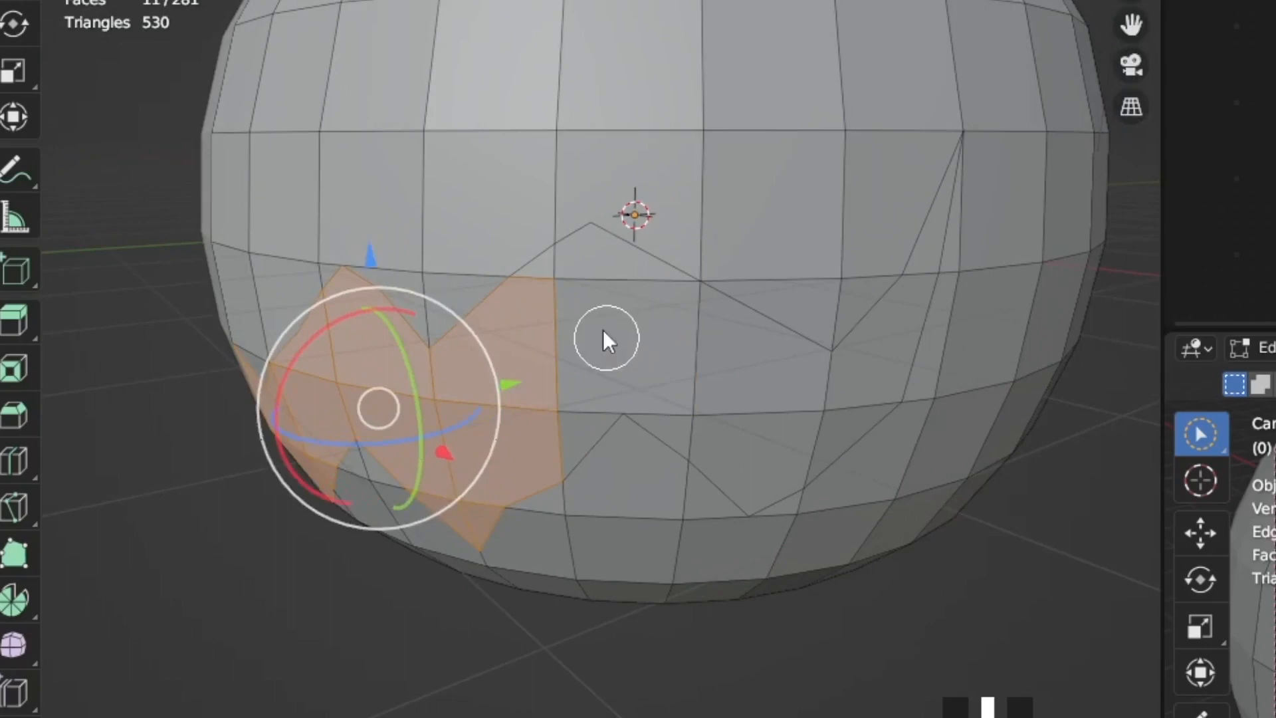
- Extend the face selection along the sphere's side between the two zigzag cuts, undoing the wrongly picked faces above them
left_click(606, 337, "shift")
left_click(631, 291, "shift")
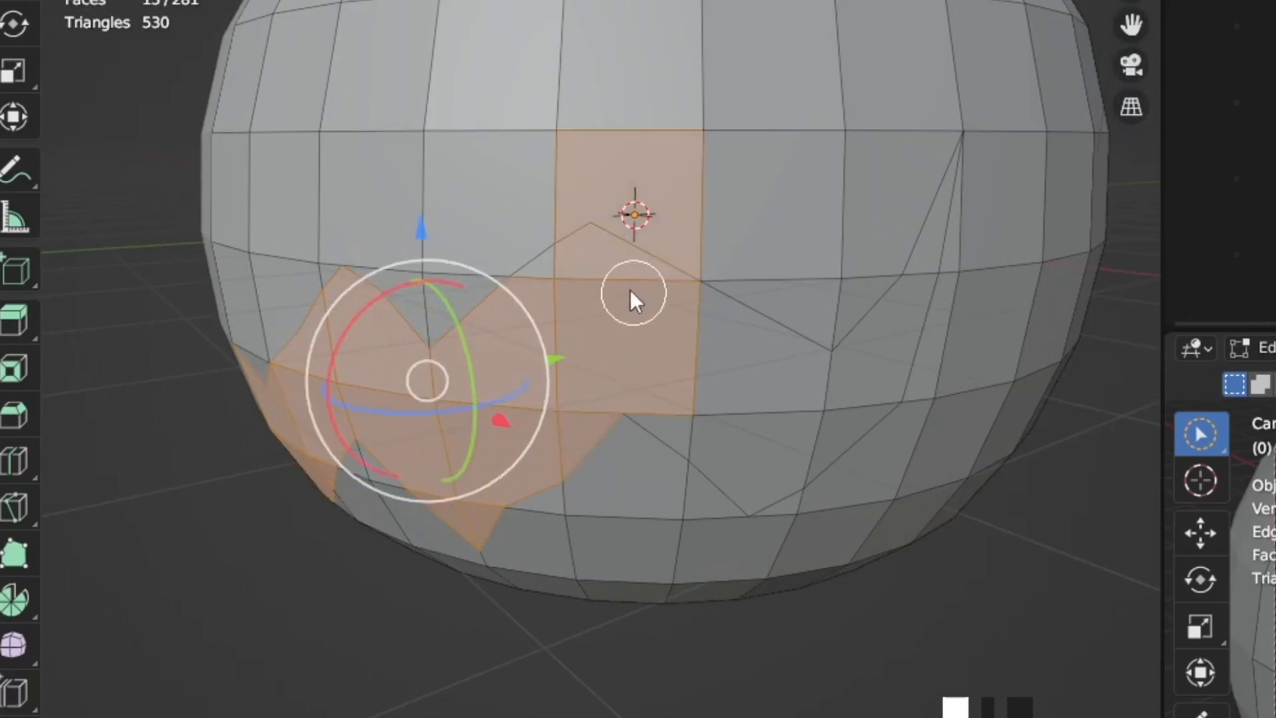
scroll(630, 290, "up", 2)
key("ctrl+z")
left_click(516, 231, "shift")
left_click(877, 359, "shift")
left_click(859, 472, "shift")
middle_click_drag(858, 471, 719, 225, "shift")
left_click(877, 149, "shift")
scroll(796, 294, "down", 4)
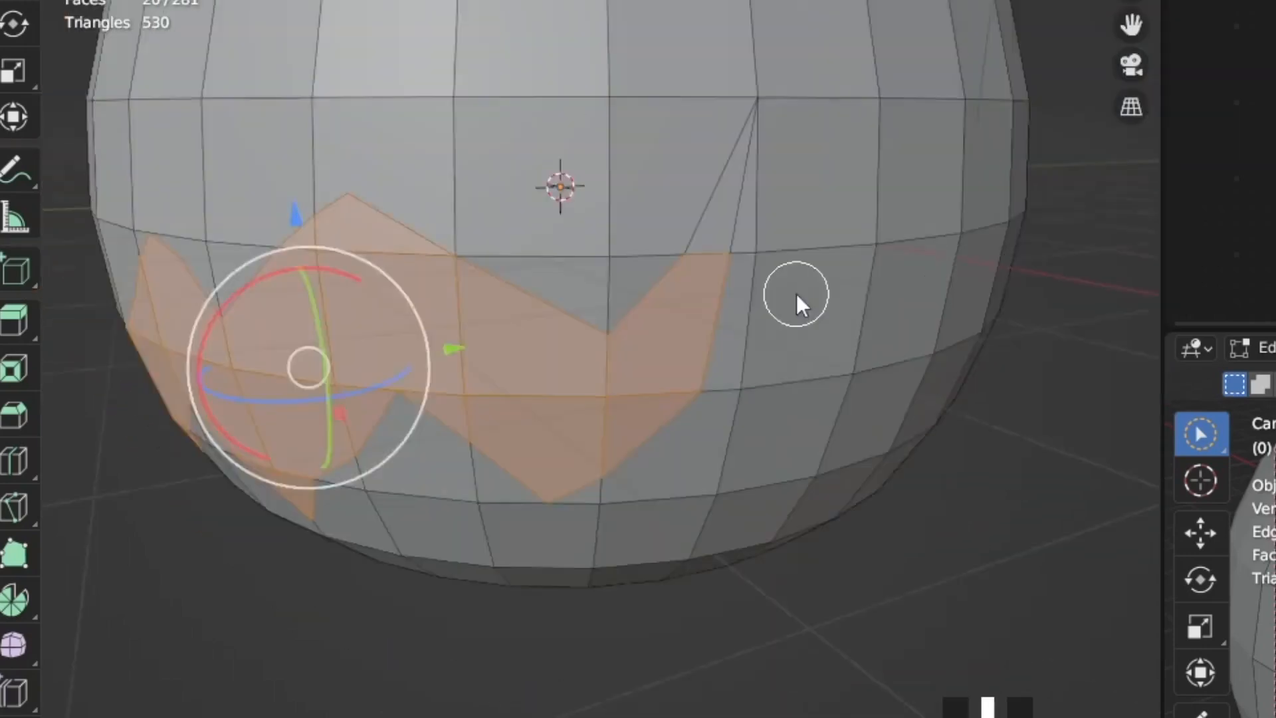
- Add the narrow face at the outer corner of the zigzag band to the selection and delete all the selected faces
scroll(410, 322, "up", 7)
left_click(410, 323, "shift")
mouse_move(796, 293)
middle_mouse_down()
mouse_move(410, 322)
mouse_move(775, 297)
middle_mouse_up()
scroll(410, 322, "down", 9)
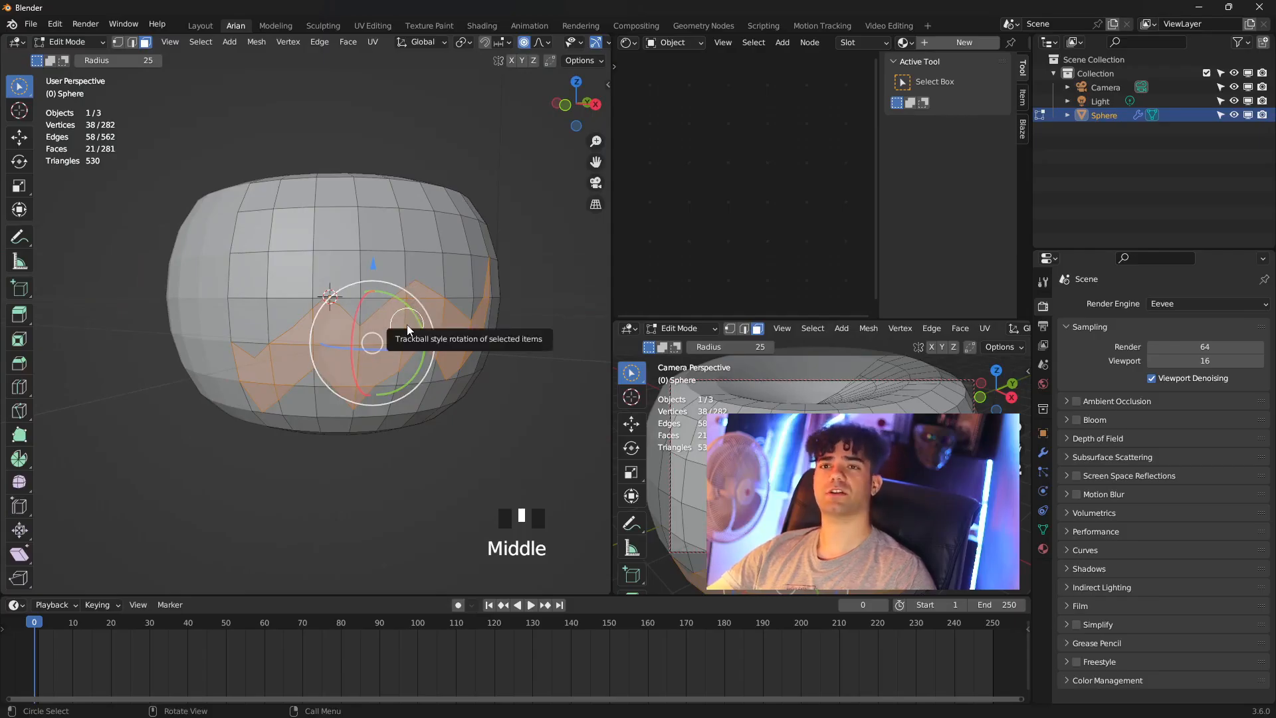
key("x")
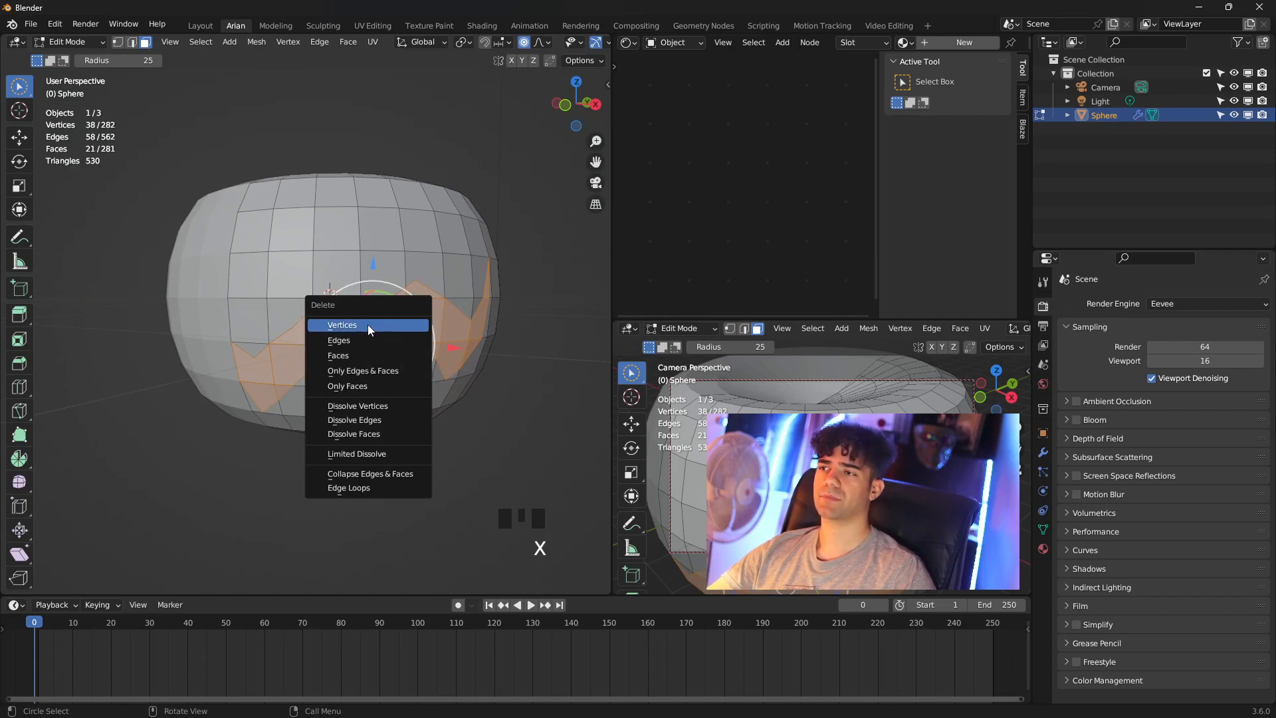
left_click(358, 353)
middle_click_drag(311, 371, 341, 388)
scroll(423, 323, "up", 2)
scroll(365, 382, "up", 1)
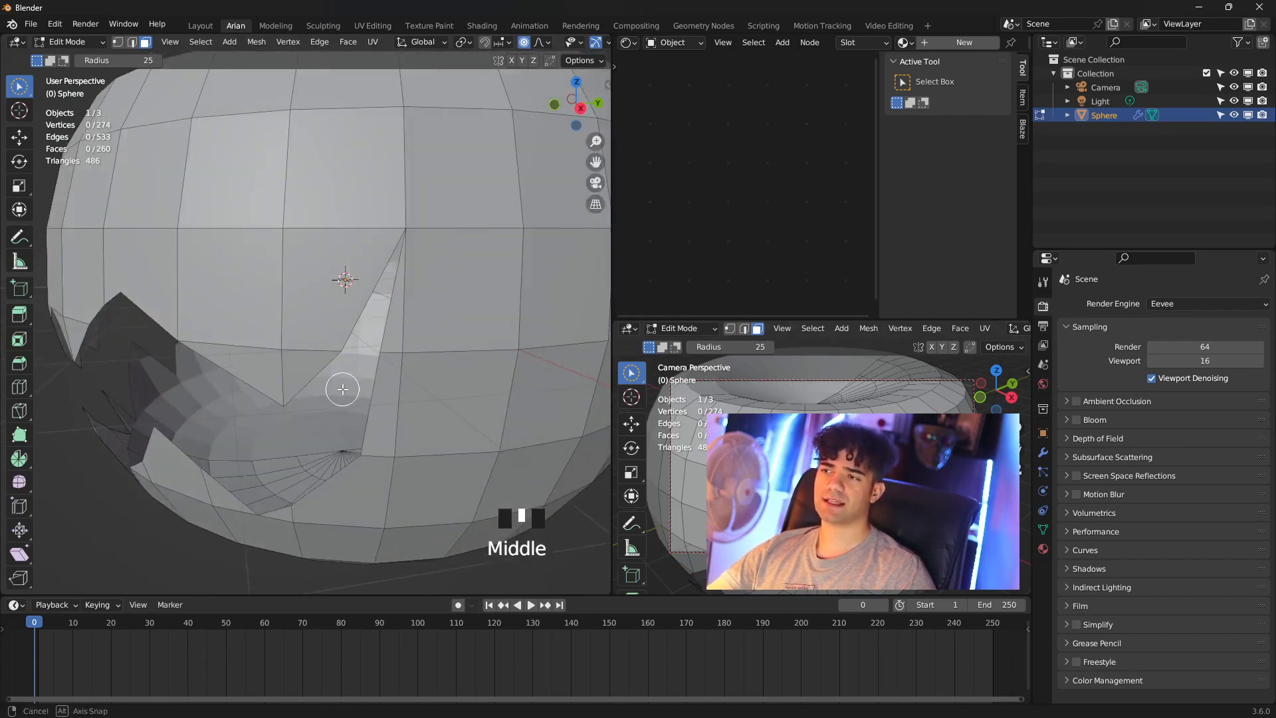
middle_click_drag(236, 375, 307, 340, "shift")
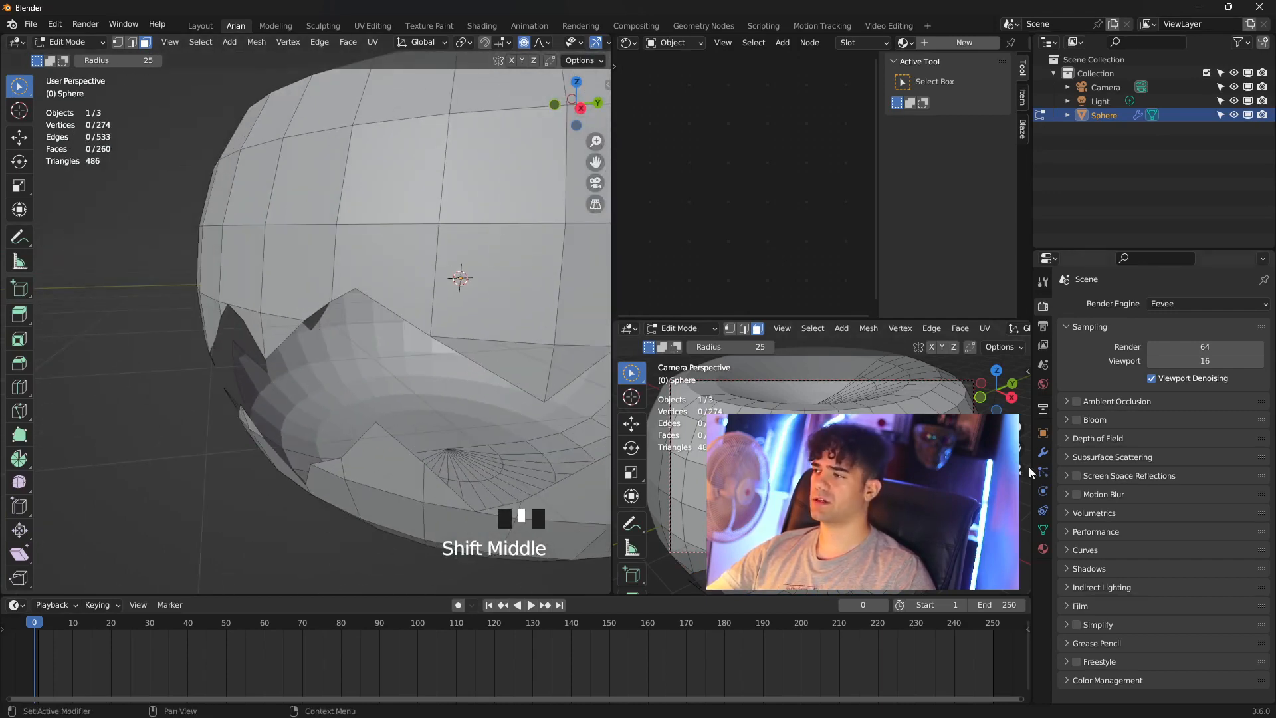
- Add a Solidify modifier to the sphere below the Mirror modifier and set its thickness to 0.06 m
left_click(1051, 454)
left_click(1044, 452)
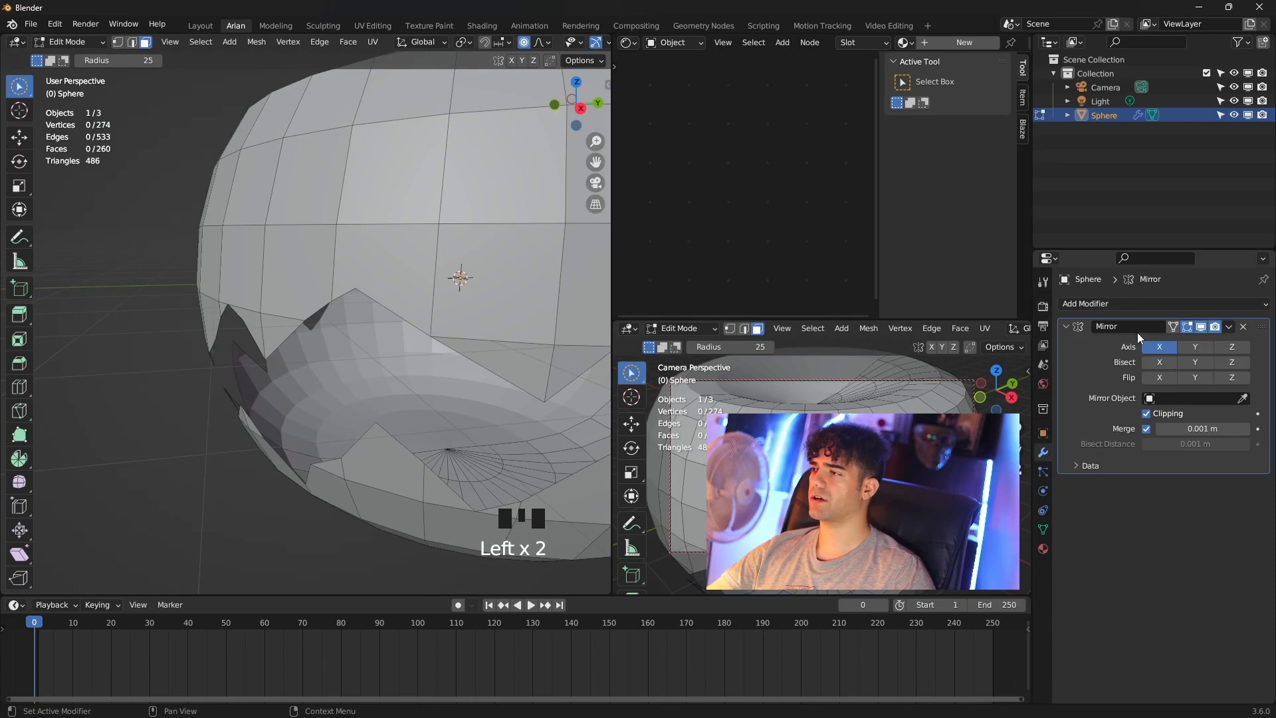
left_click(1120, 304)
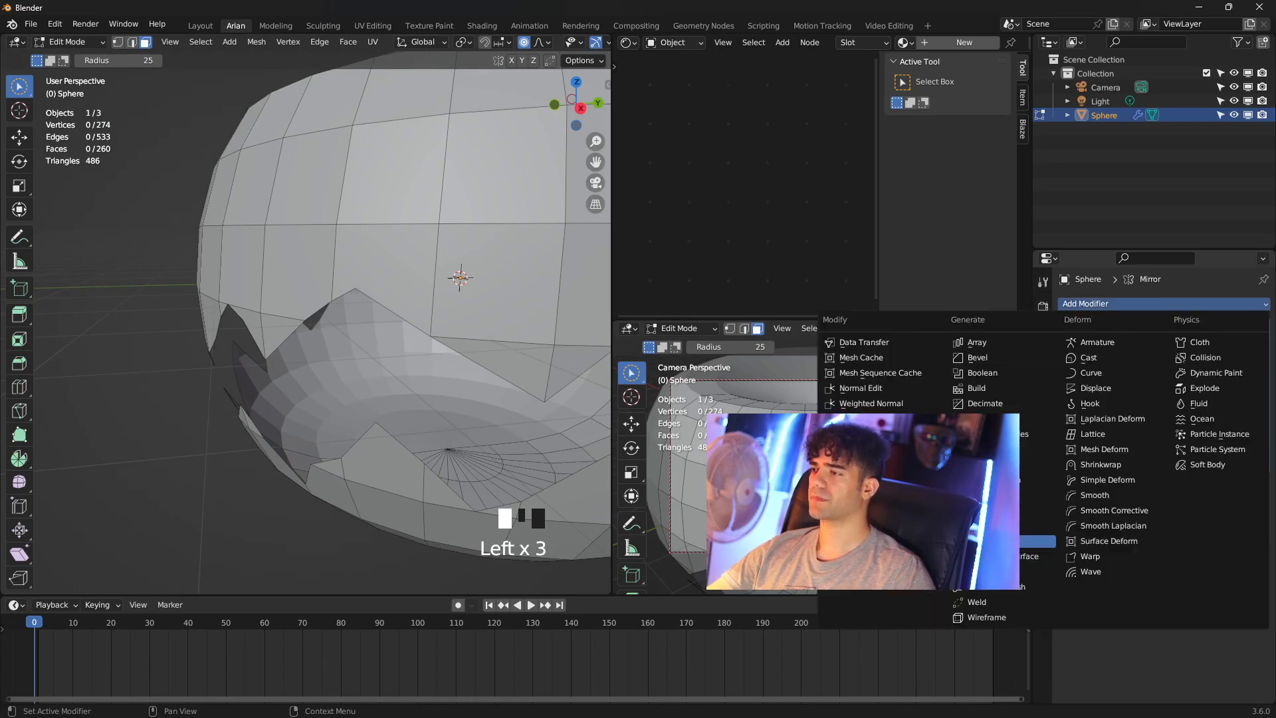
left_click(996, 541)
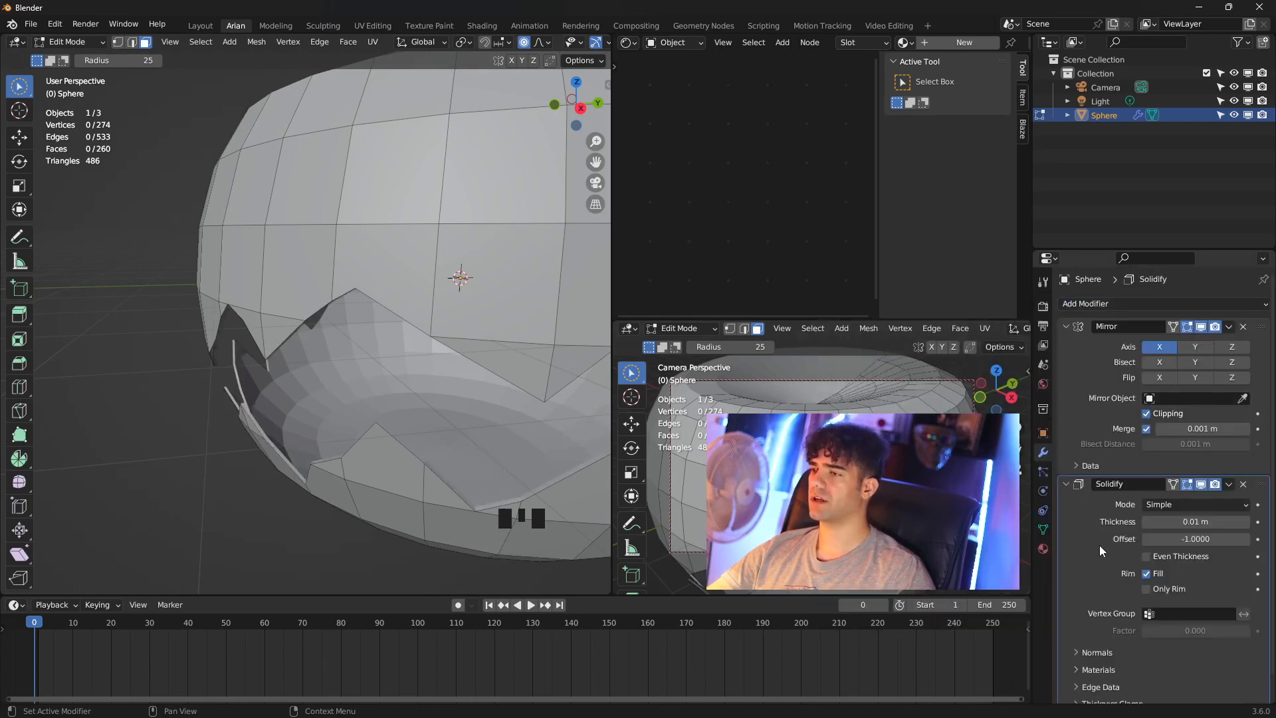
key("c")
mouse_move(1190, 521)
left_mouse_down()
mouse_move(1219, 521)
mouse_move(1195, 521)
left_mouse_up()
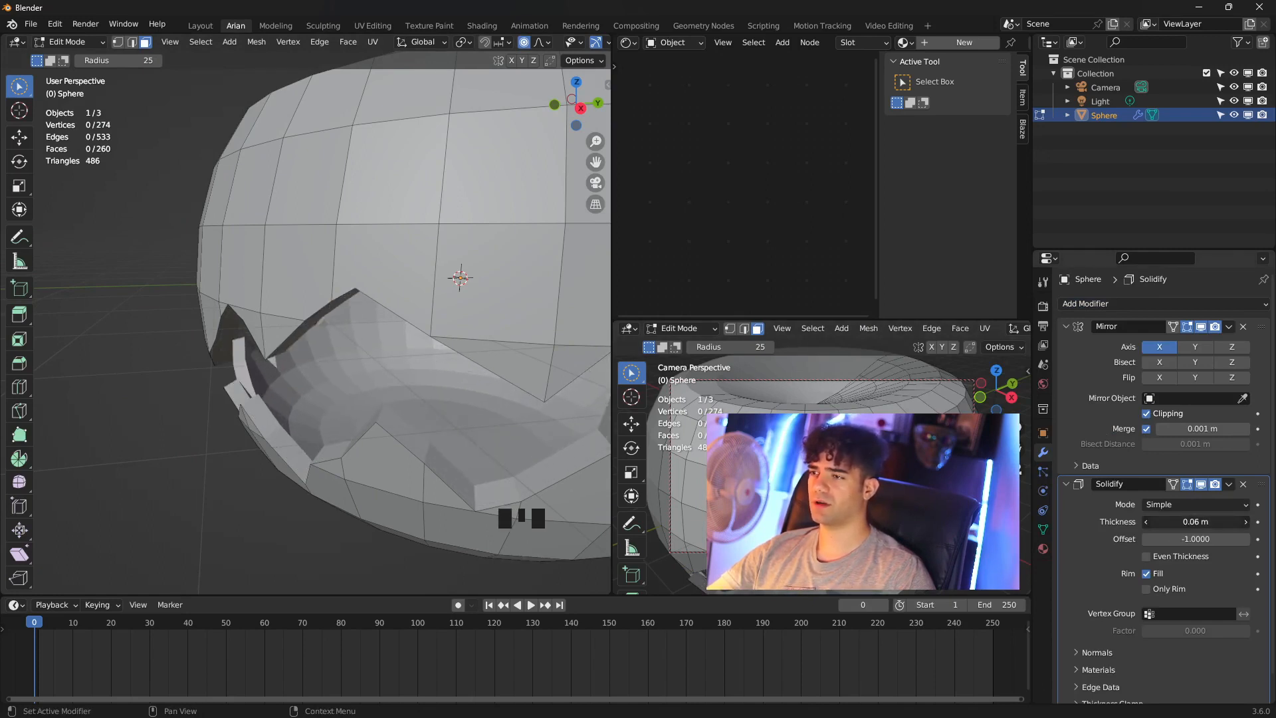
scroll(352, 374, "down", 2)
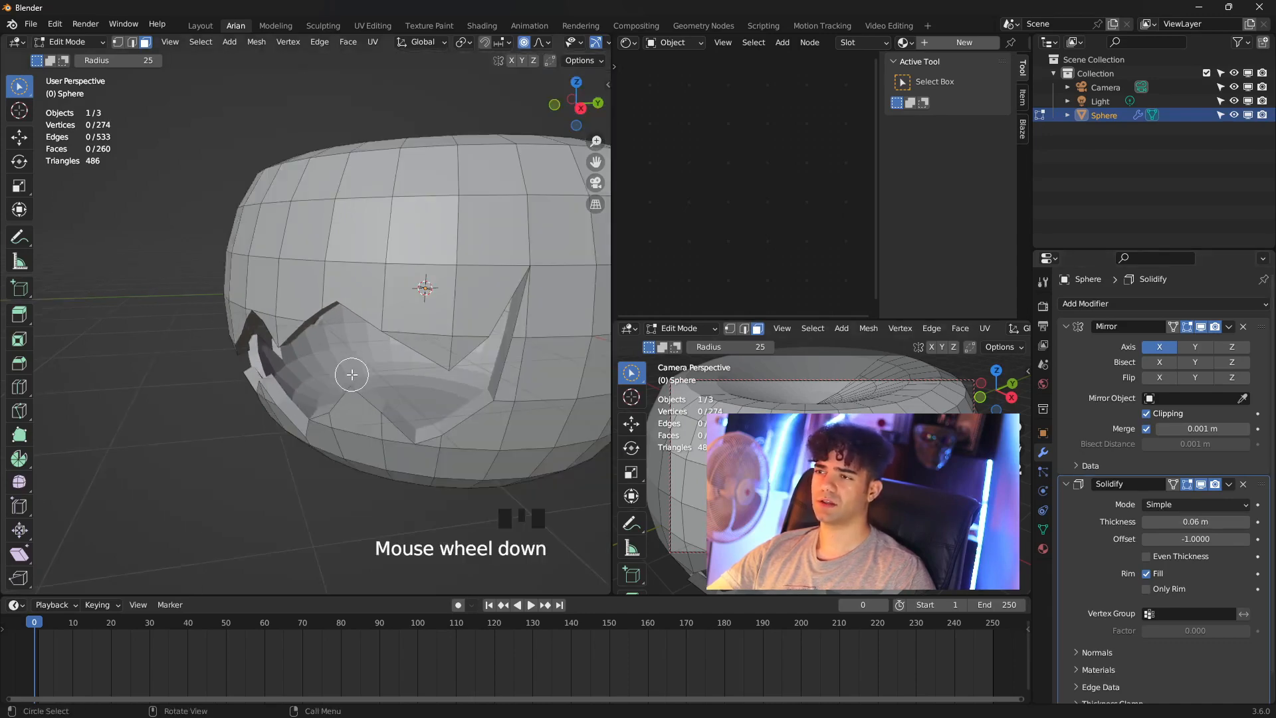
- Knife-cut a closed, slanted eye outline into the sphere's front above the mouth opening, on the editable half of the mesh
middle_click_drag(284, 327, 254, 294)
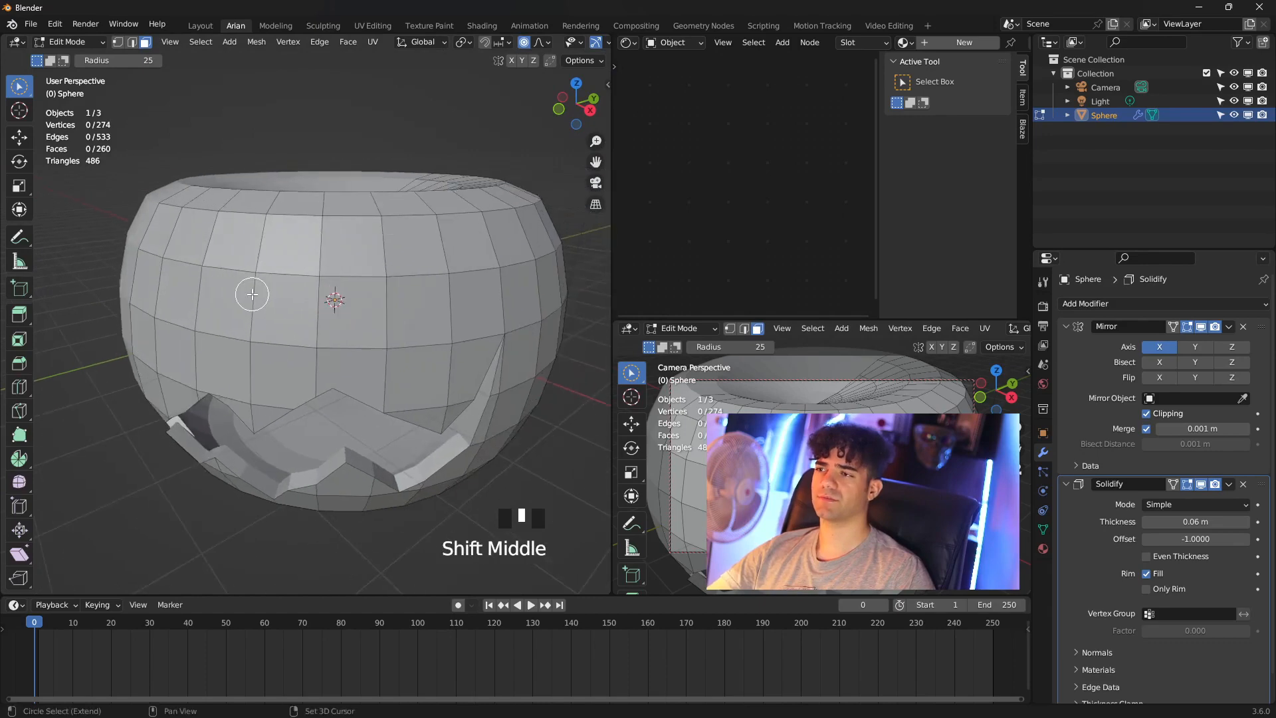
key("KP_1")
key("k")
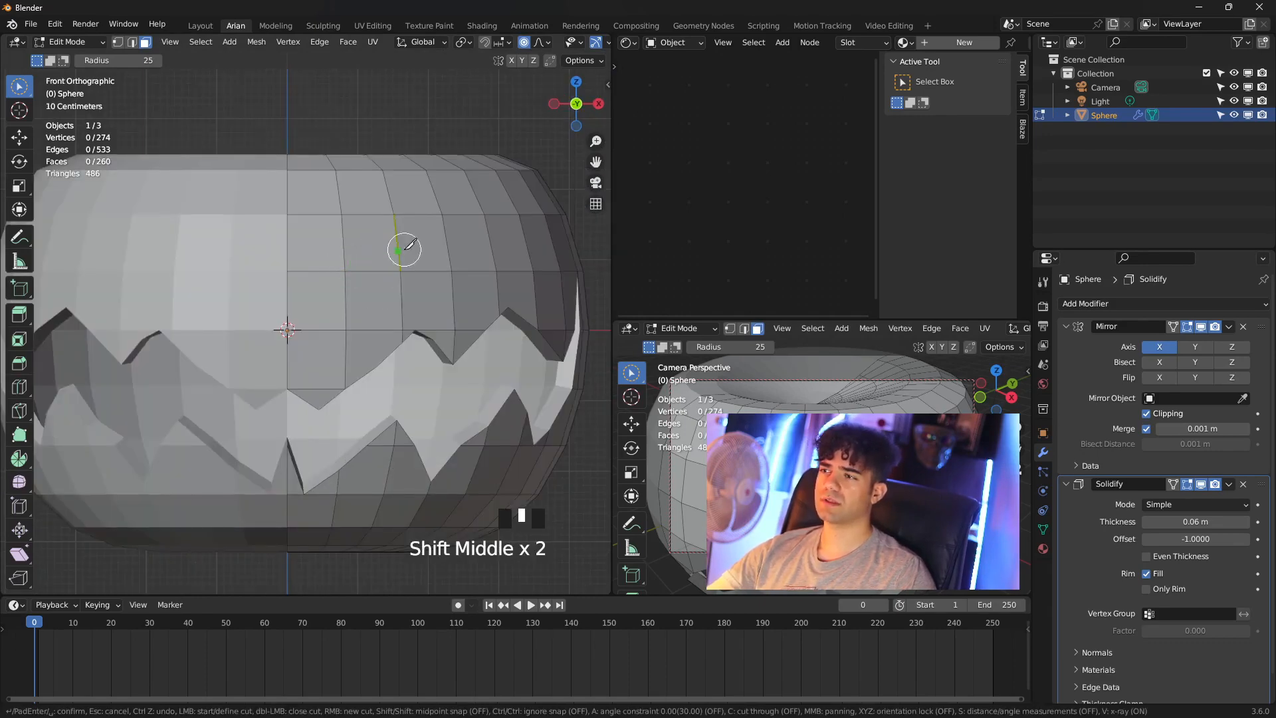
left_click(363, 271)
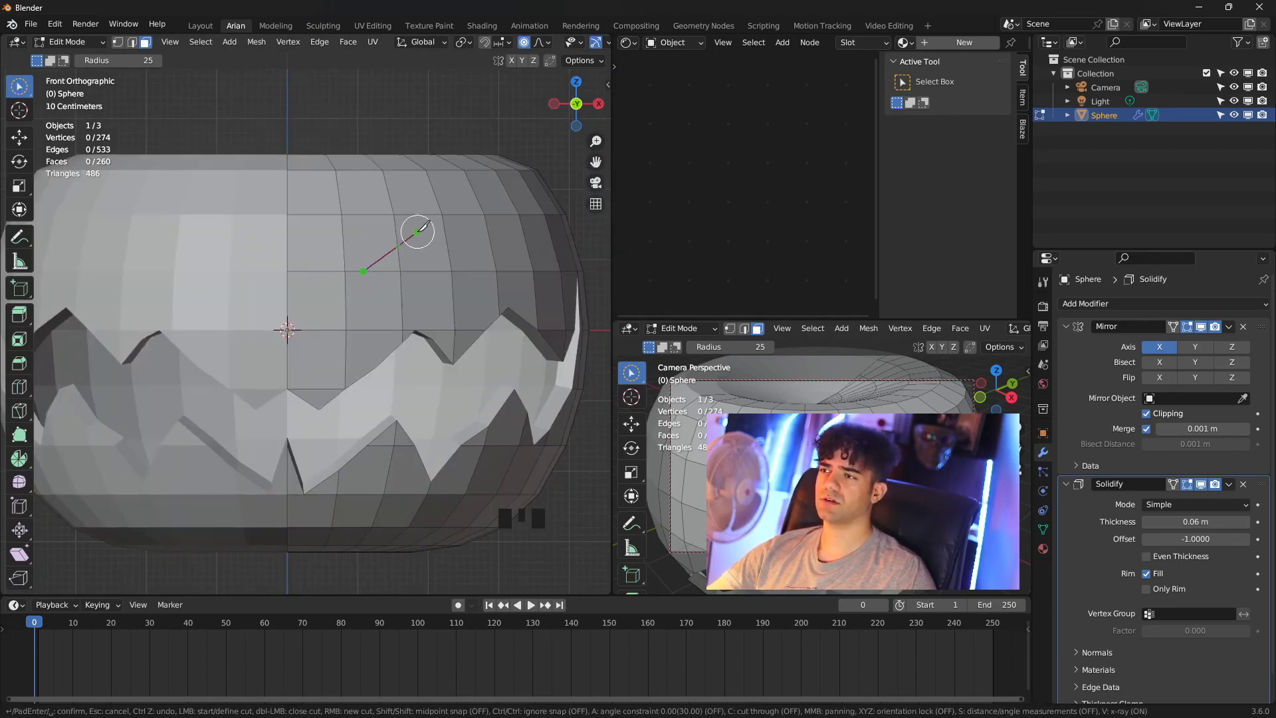
left_click(468, 200)
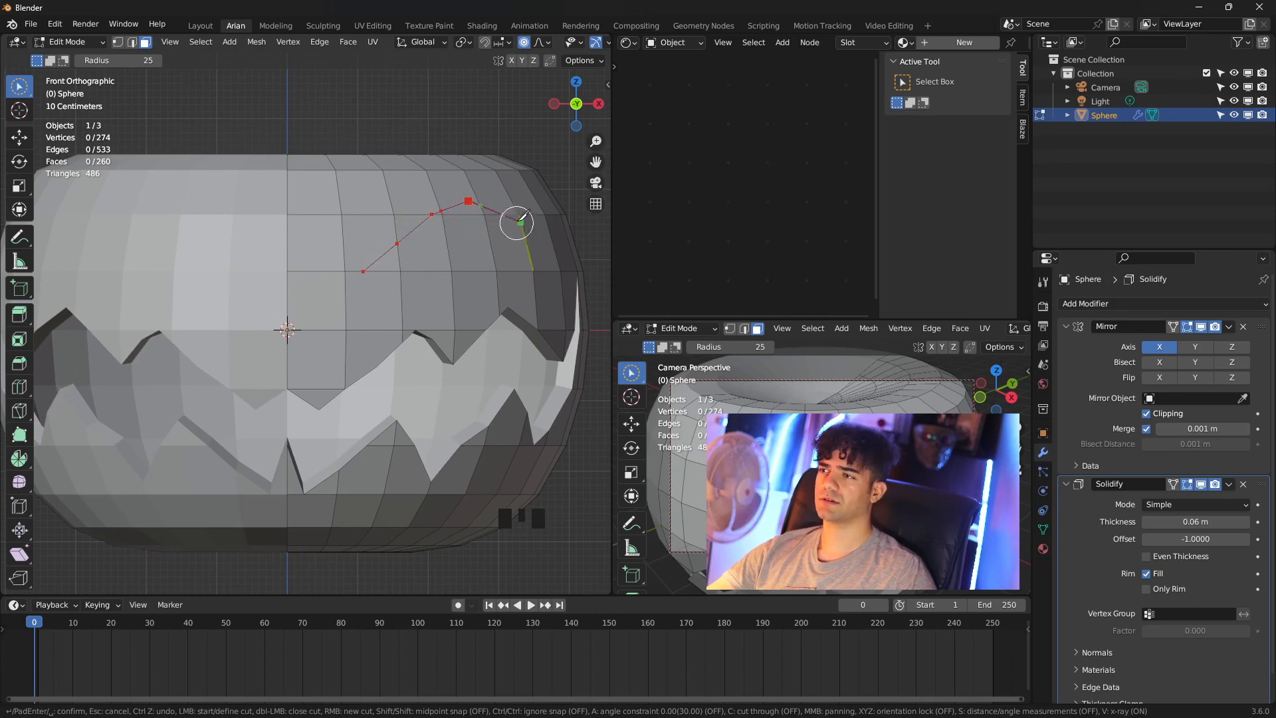
left_click(518, 214)
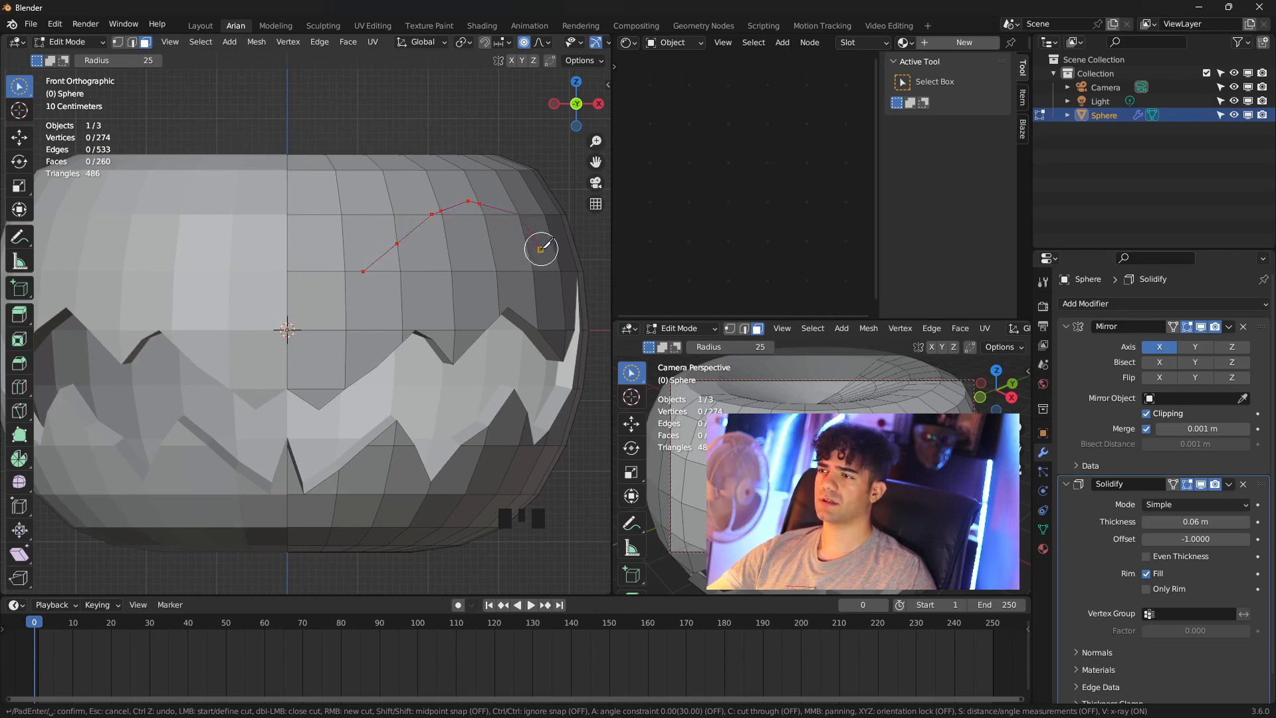
left_click(540, 249)
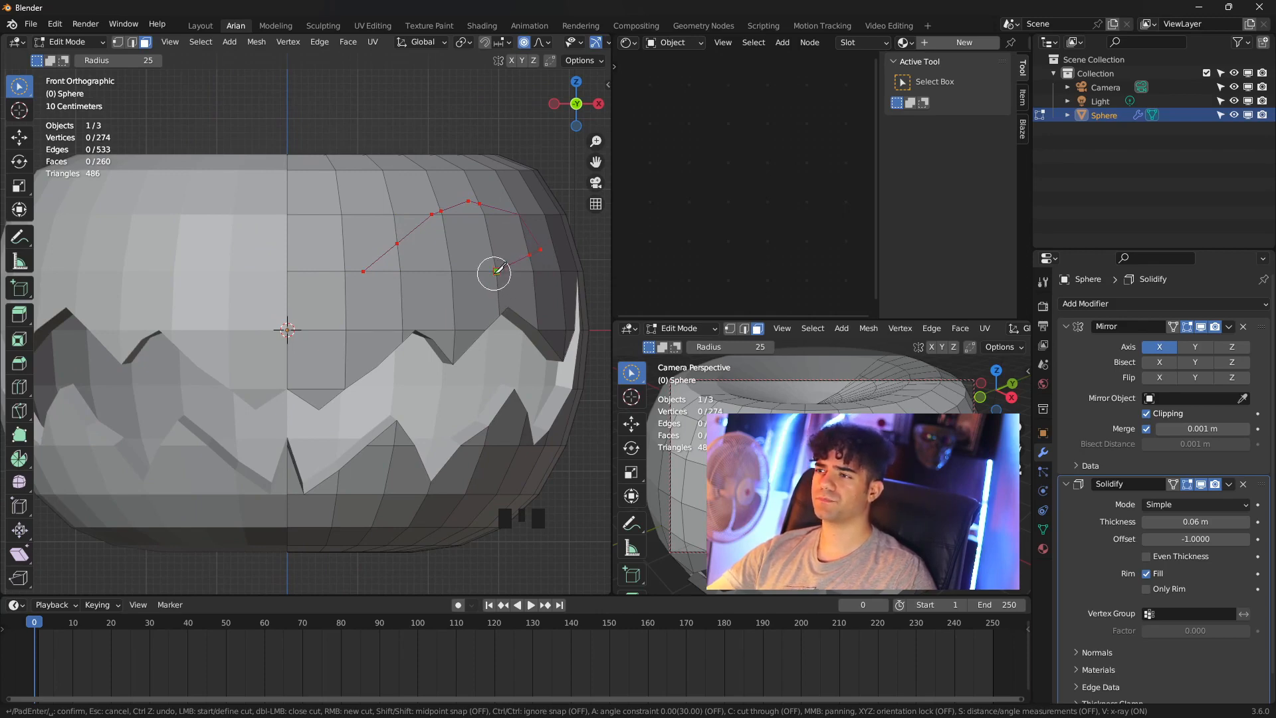
left_click(452, 287)
left_click(401, 298)
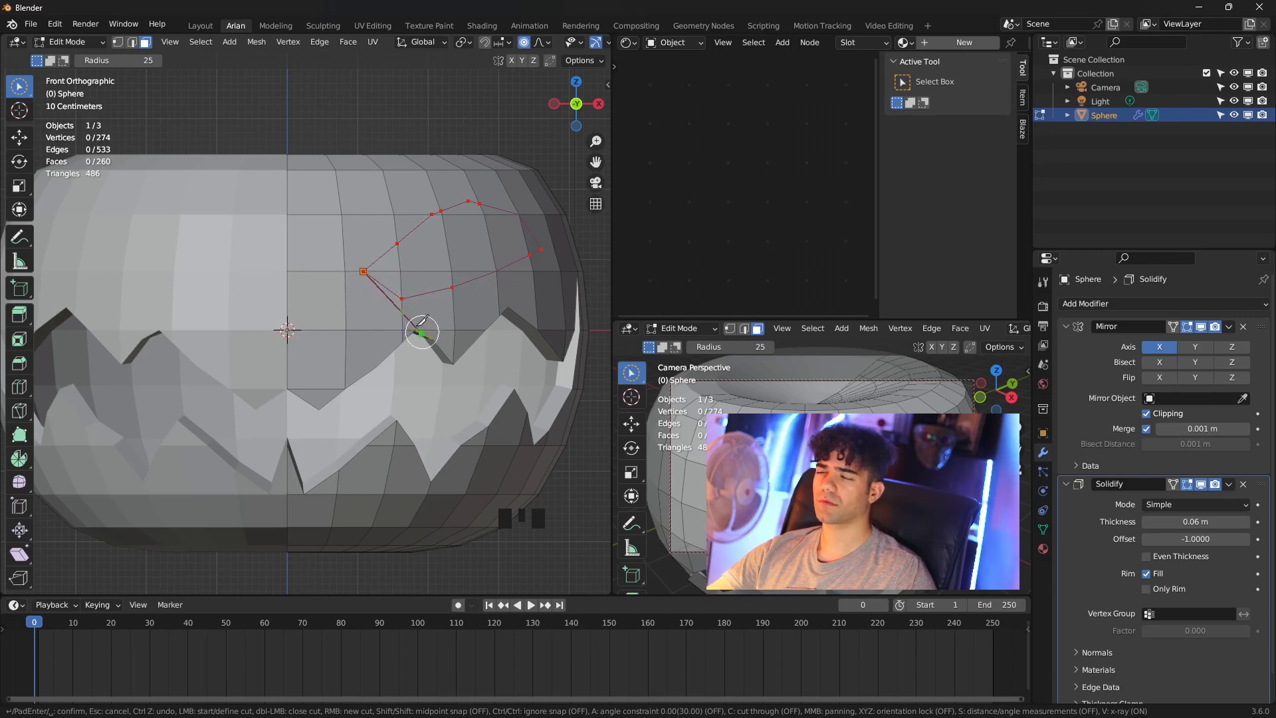
key("Return")
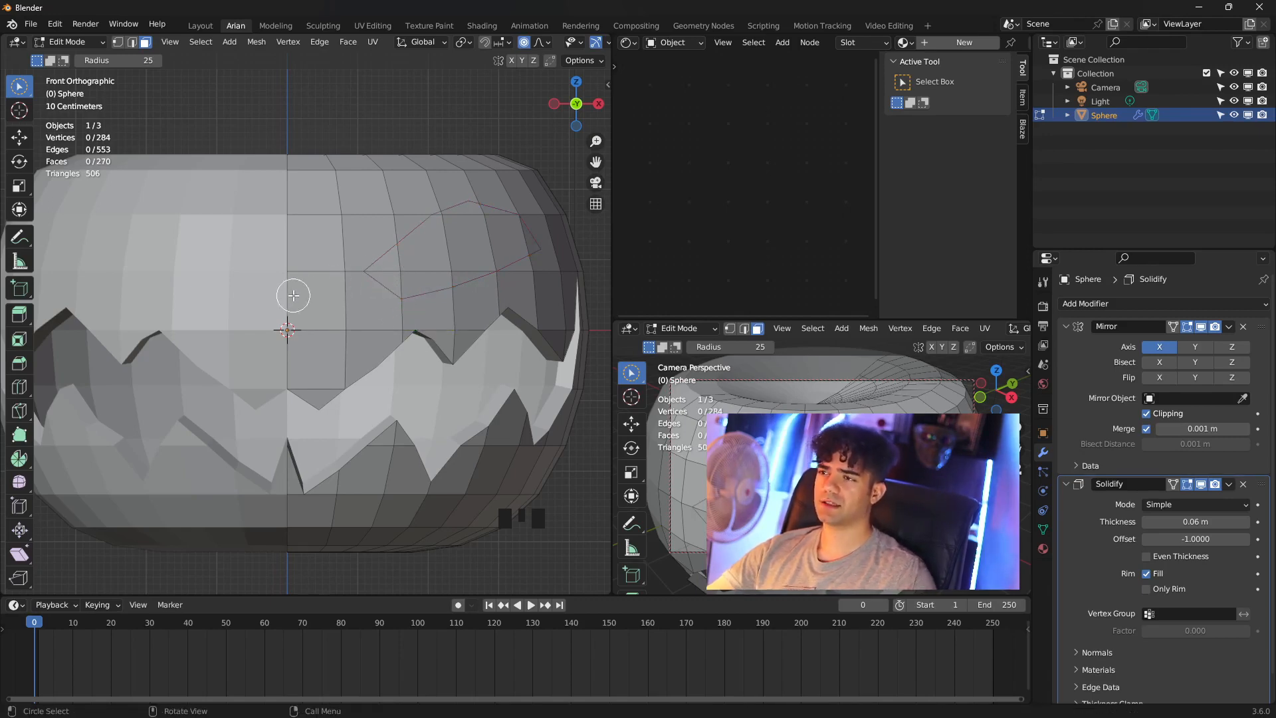
- Knife-cut a small angular nose outline at the mirror line and select the faces inside the eye outline
key("k")
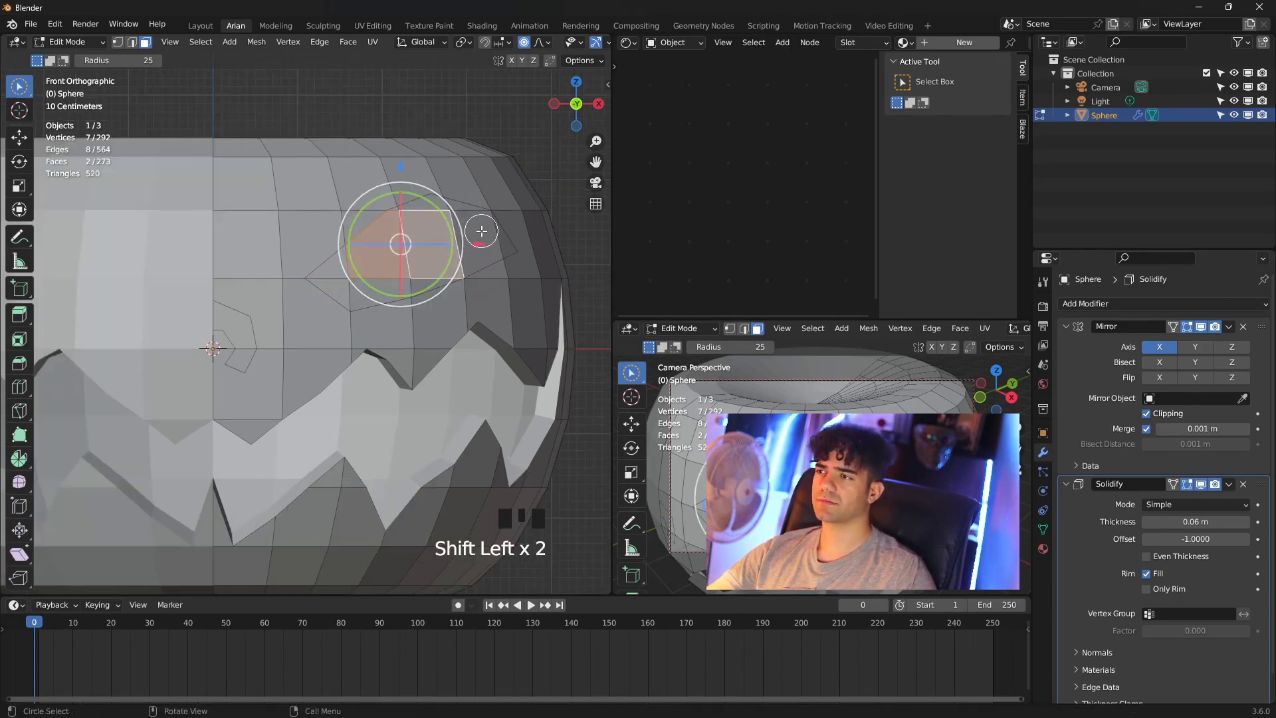
middle_click_drag(399, 242, 255, 351)
scroll(449, 253, "down", 2)
left_click(419, 273, "shift")
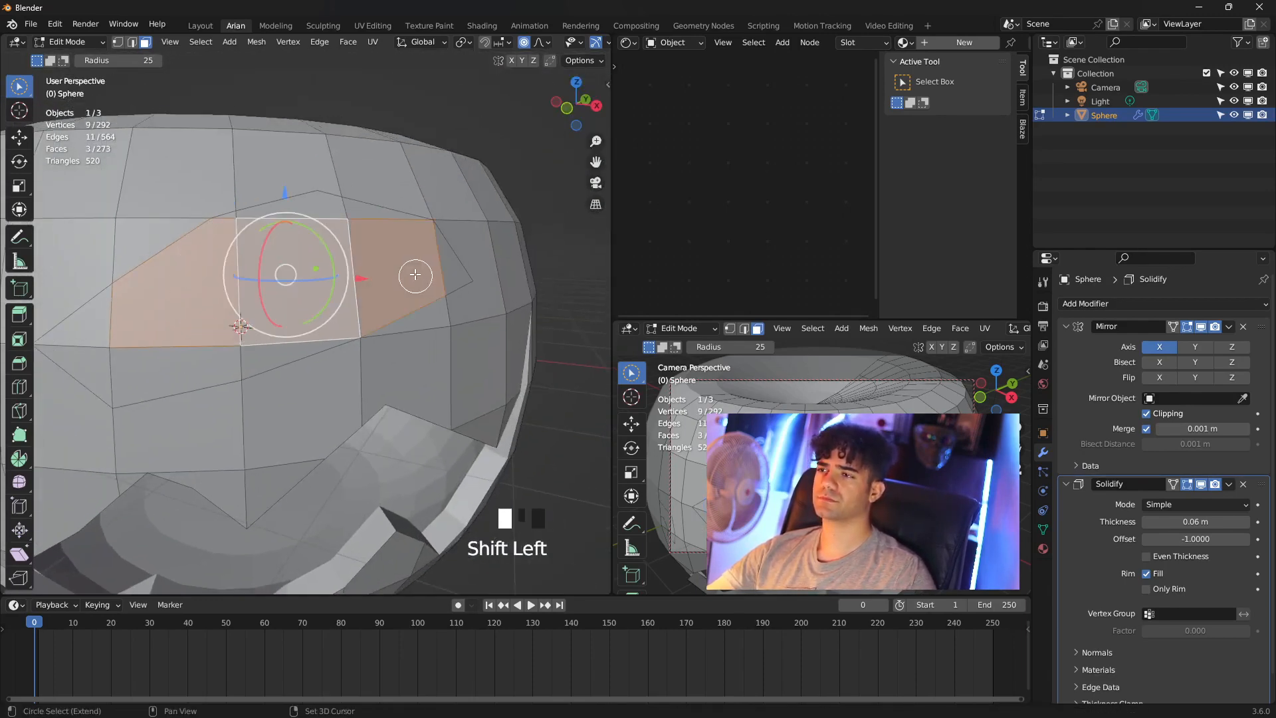
left_click(315, 215, "shift")
left_click(372, 293, "ctrl")
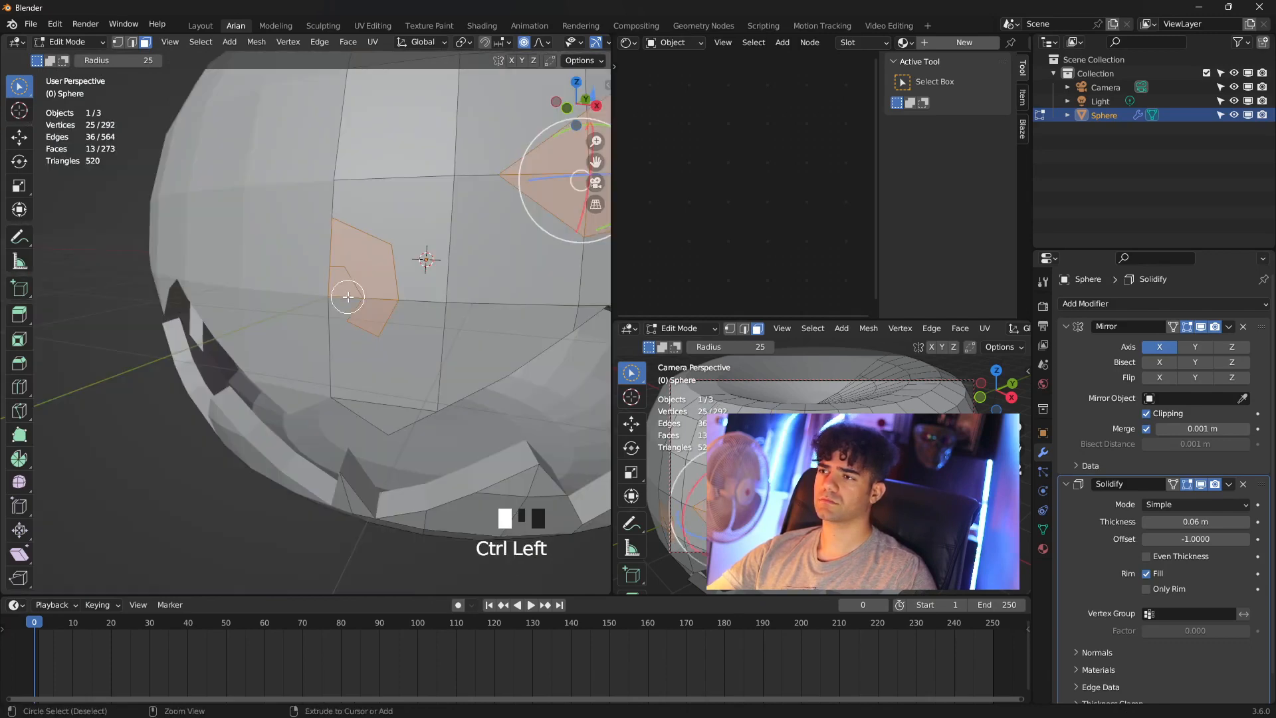
- Complete the selection with the faces inside the nose outline and delete all selected eye and nose faces
left_click(385, 299, "ctrl")
scroll(373, 273, "up", 1)
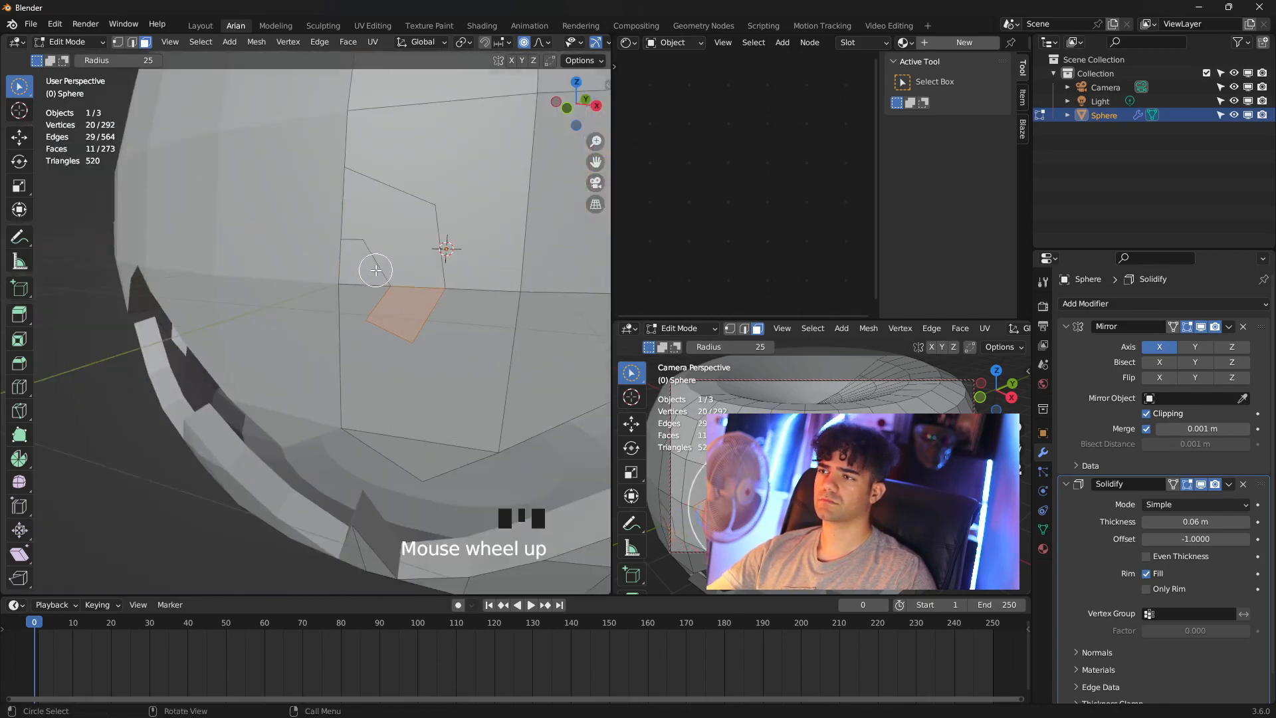
left_click(395, 241, "shift")
scroll(432, 261, "down", 1)
middle_click_drag(433, 262, 302, 294, "shift")
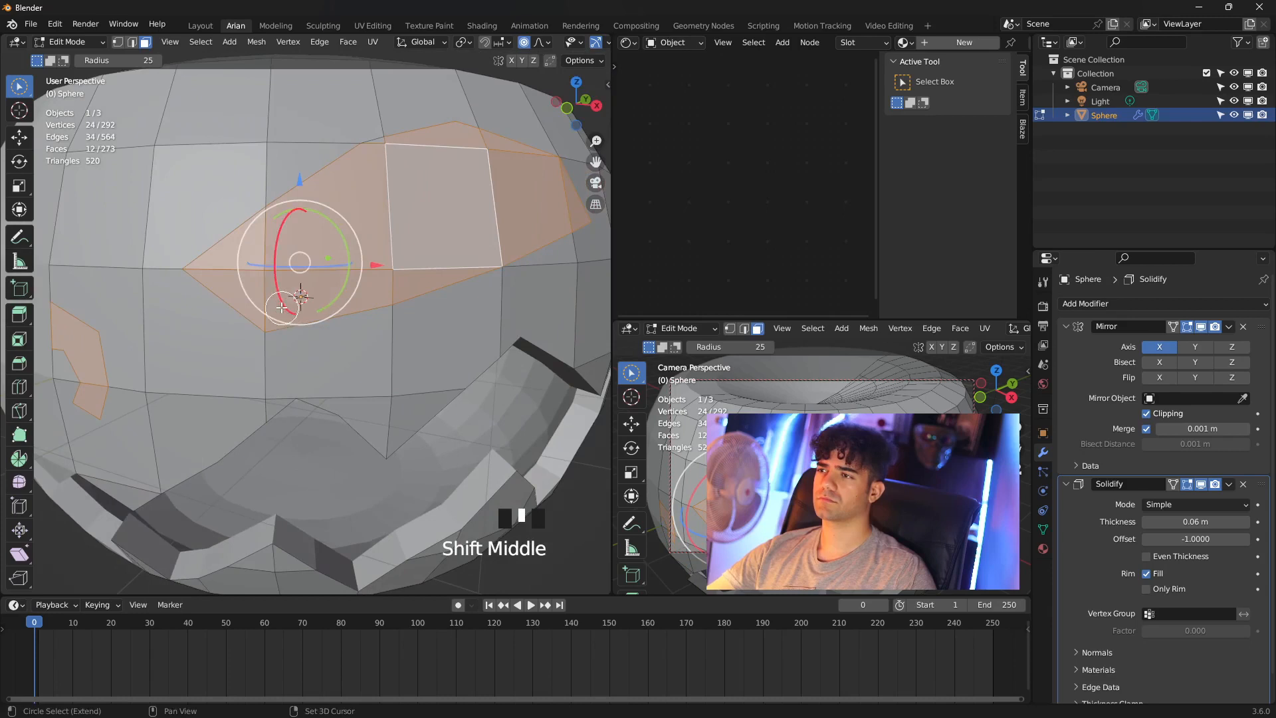
left_click(469, 206, "shift")
scroll(419, 217, "down", 1)
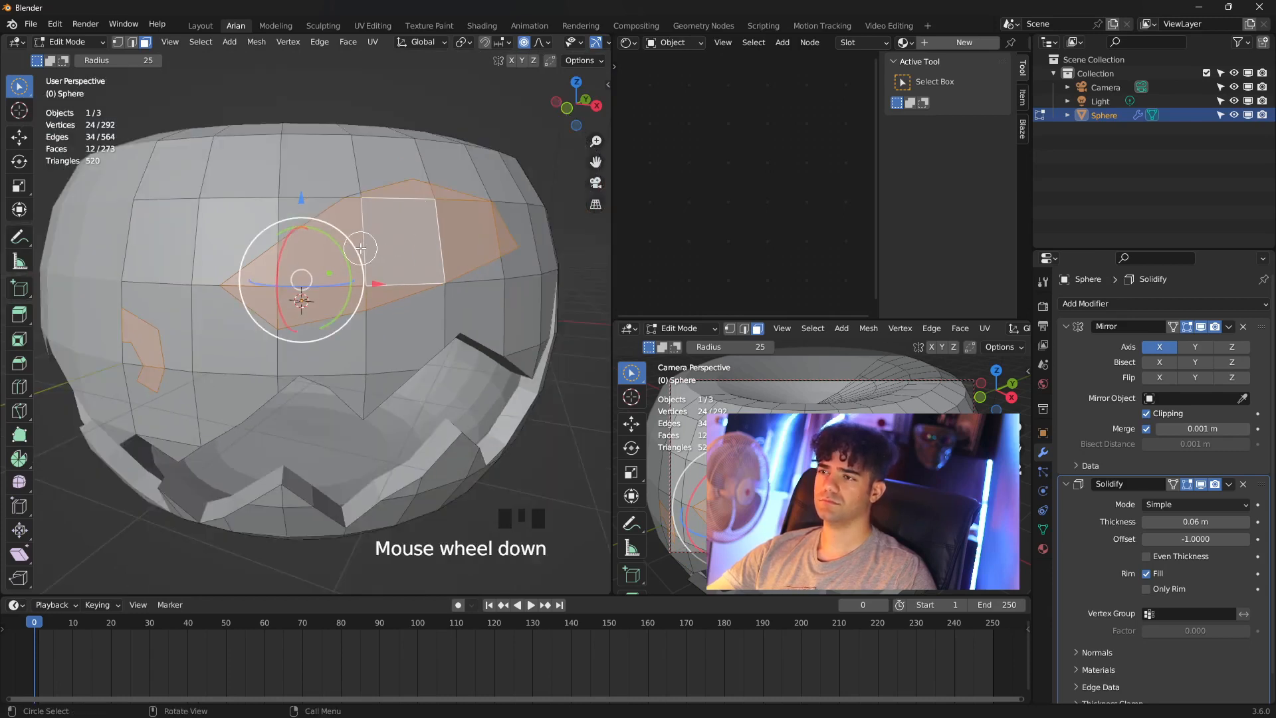
key("x")
left_click(361, 248)
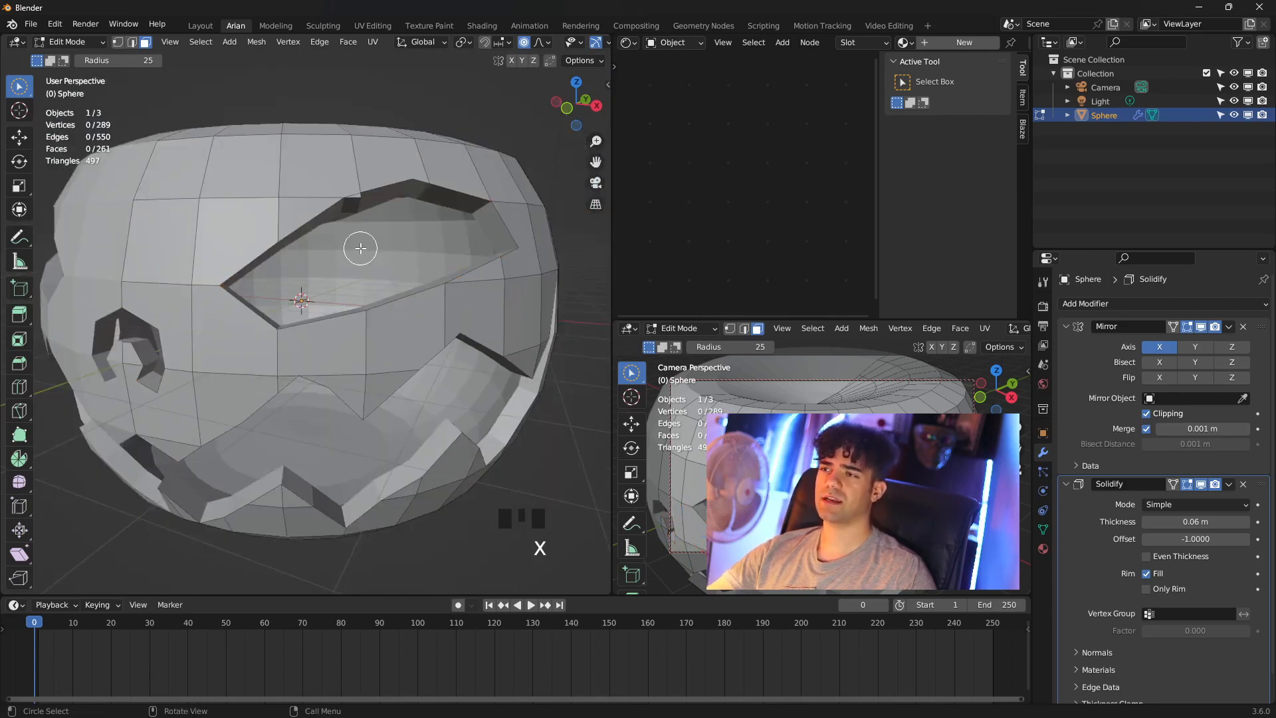
- Leave mesh editing and add a cylinder in the middle of the sphere's top dent as the stem
scroll(301, 297, "down", 1)
scroll(320, 299, "down", 1)
middle_click_drag(301, 297, 348, 313)
scroll(331, 298, "down", 2)
scroll(346, 289, "up", 2)
scroll(314, 285, "up", 2)
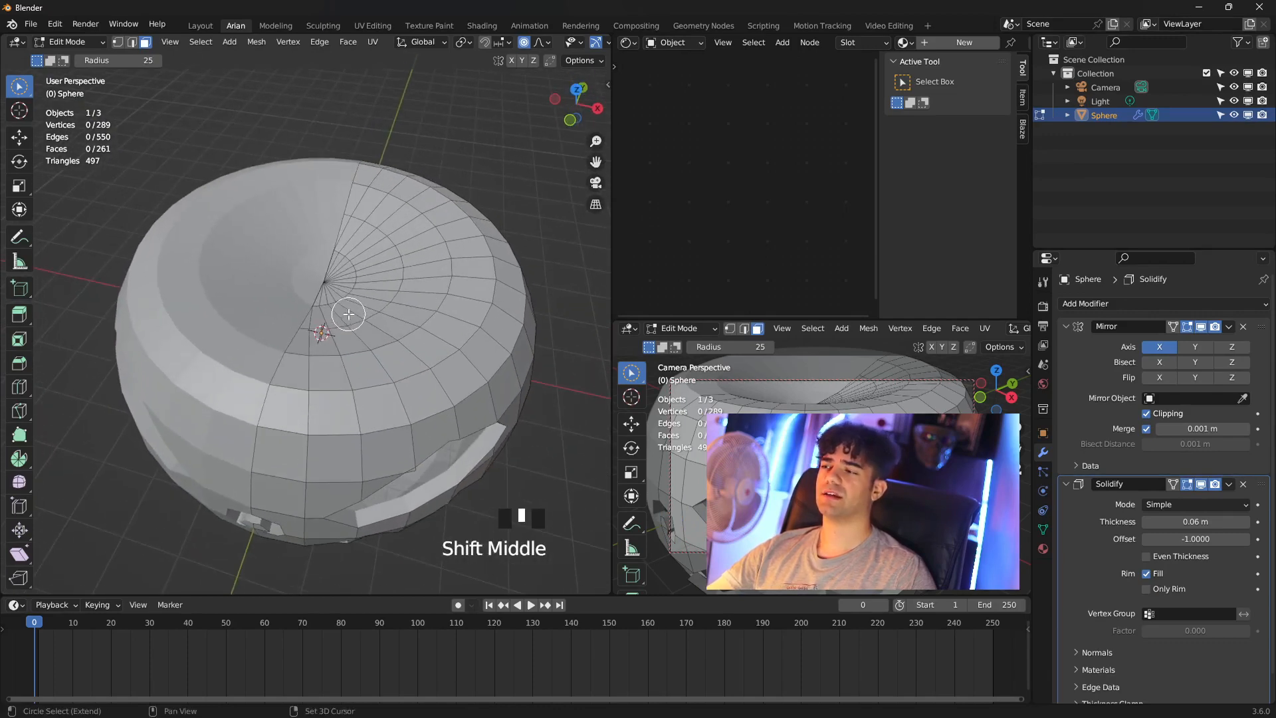
scroll(336, 291, "up", 1)
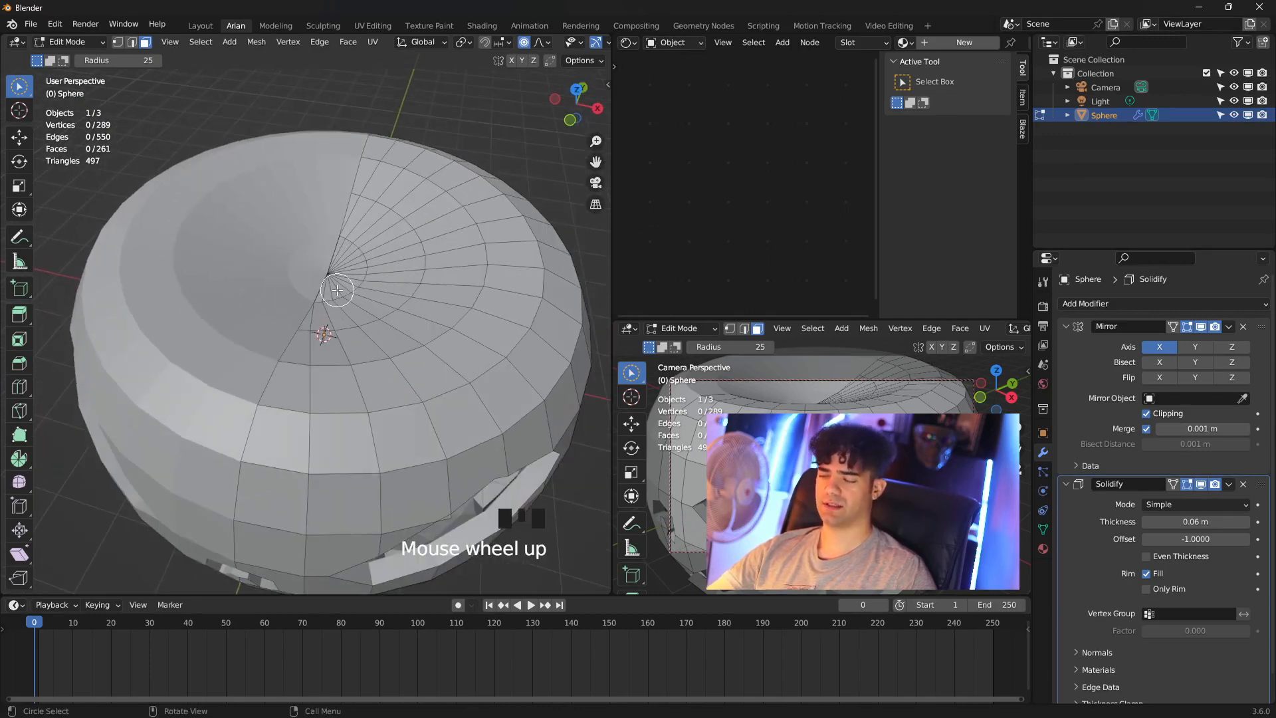
key("KP_7")
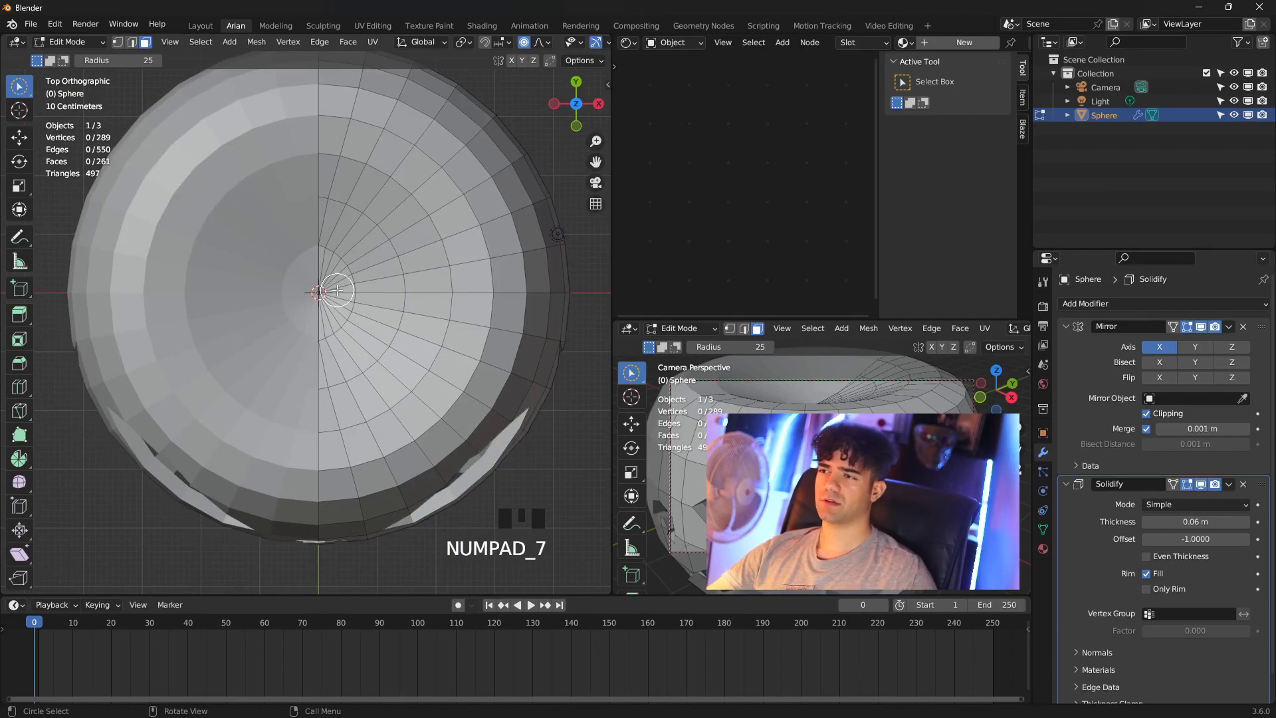
key("Tab")
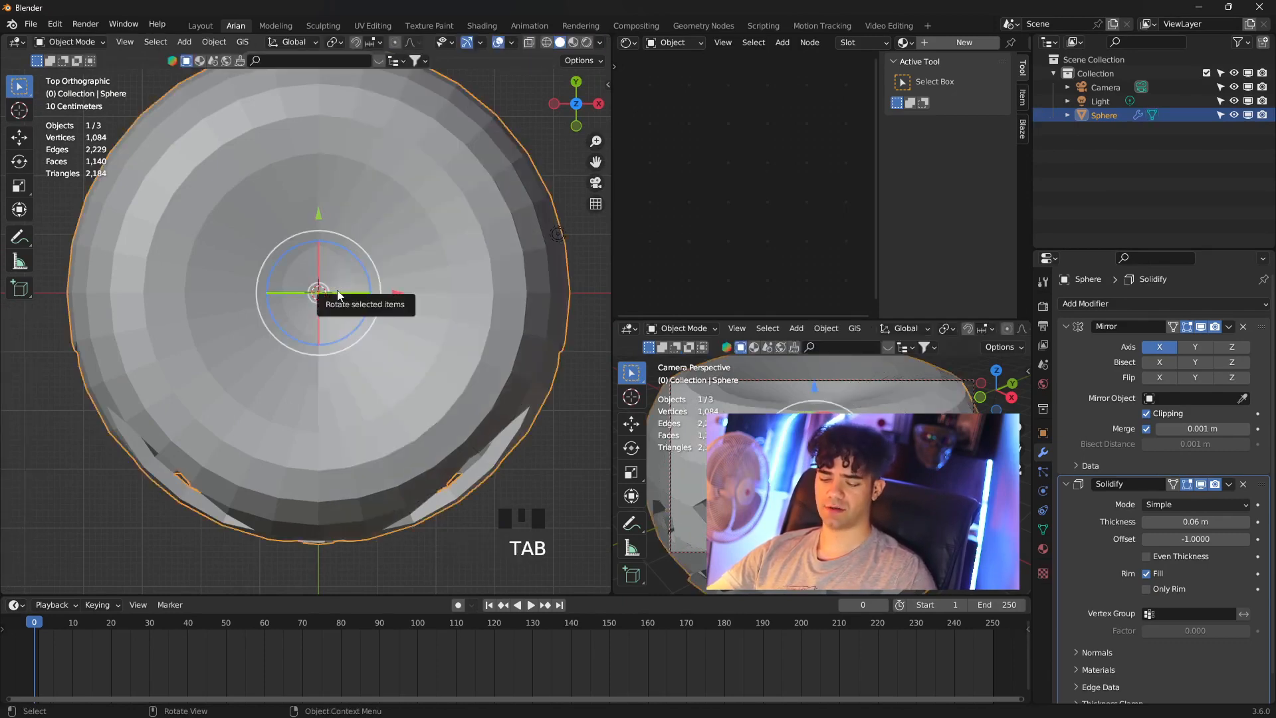
key("shift+a")
mouse_move(337, 291)
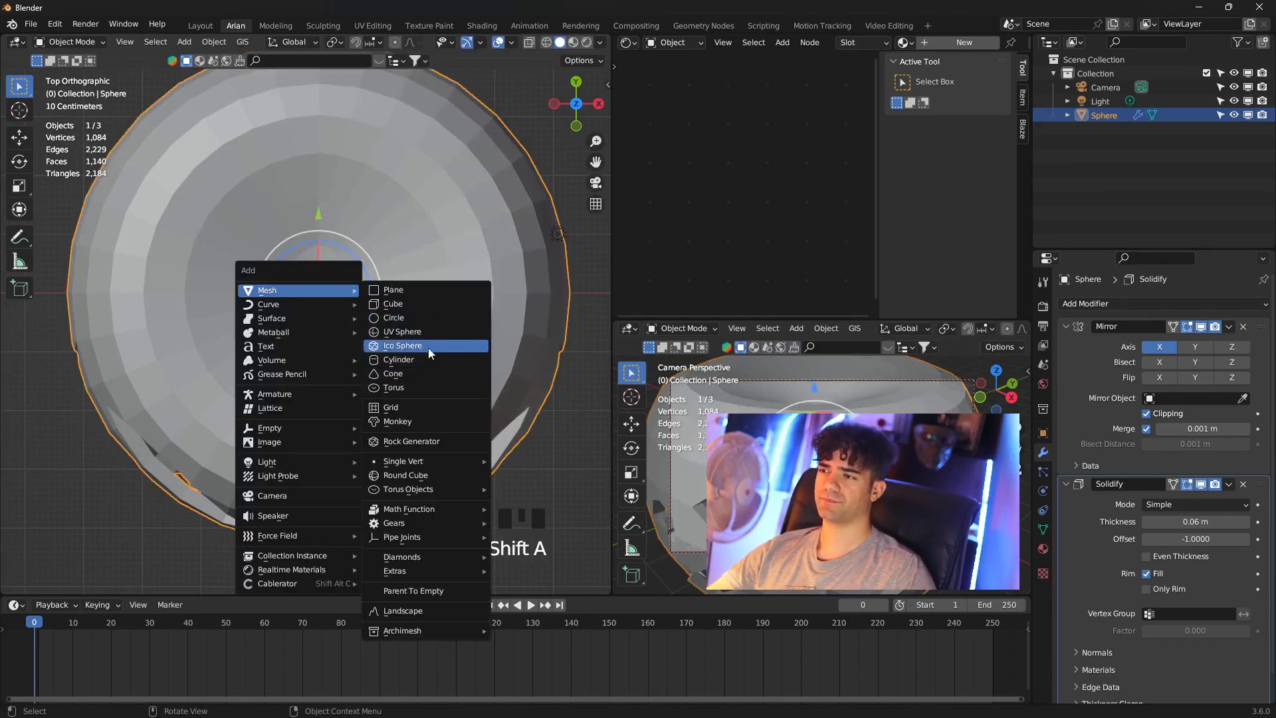
left_click(444, 362)
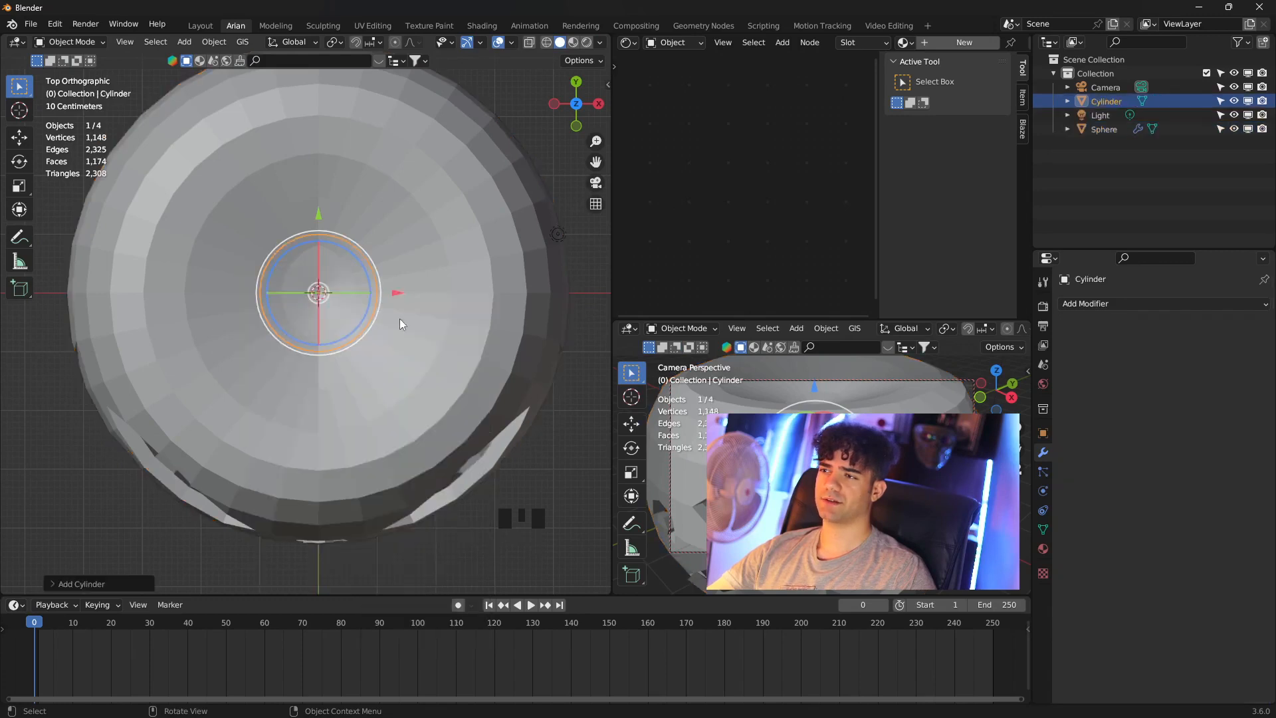
- Enter edit mode on the cylinder, switch to edge selection and select one vertical edge on its side
middle_click_drag(400, 324, 370, 313)
scroll(370, 313, "up", 2)
key("Tab")
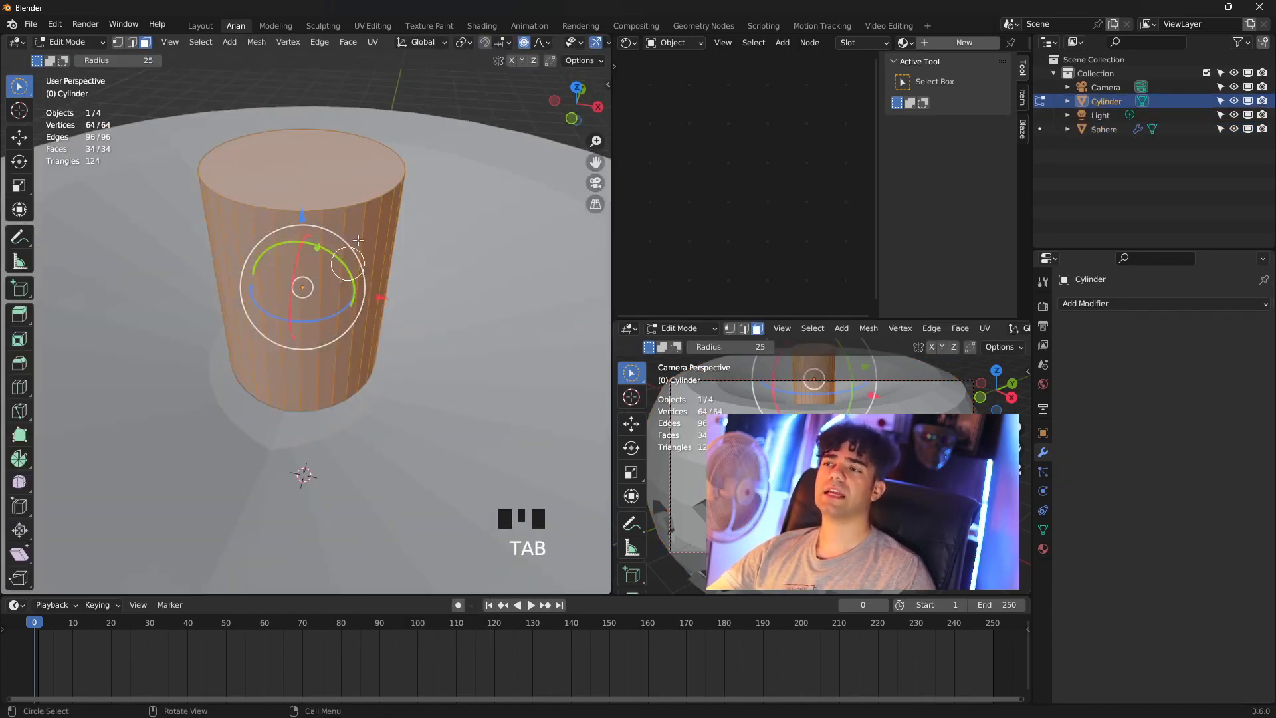
left_click(353, 220)
left_click(132, 42)
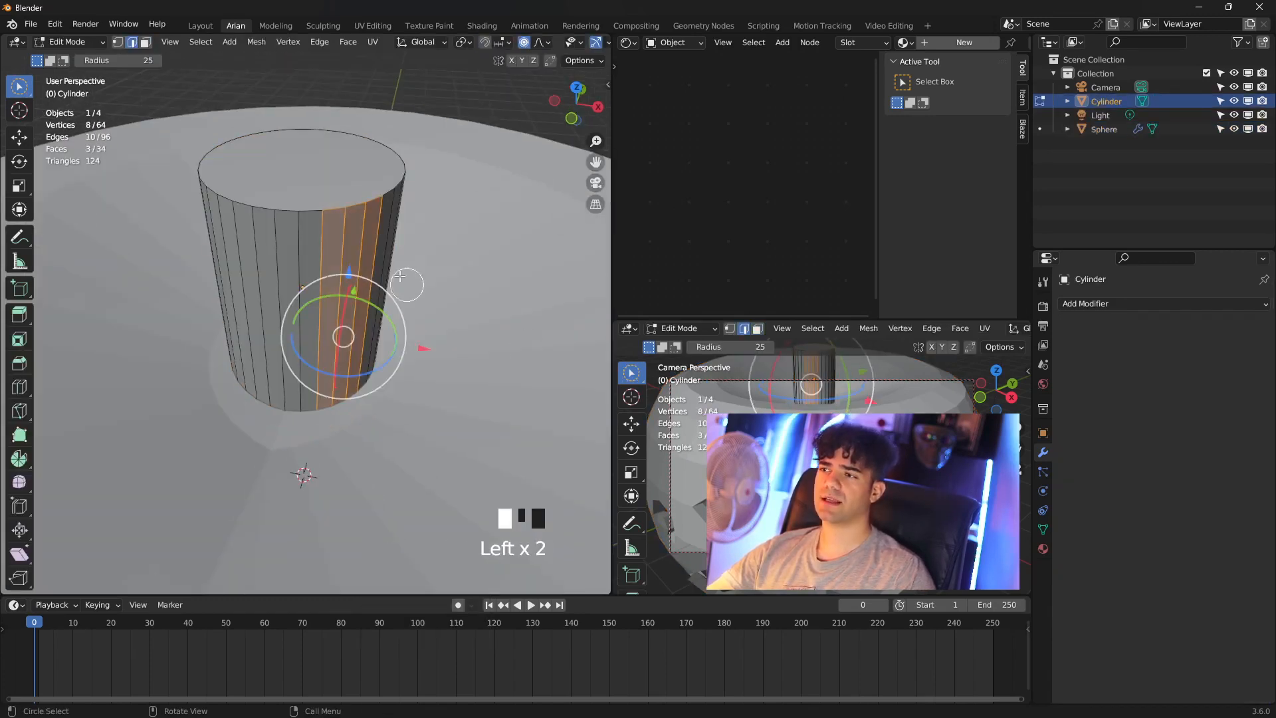
left_click(308, 250)
- Extend the selection around the cylinder so that every fourth vertical edge is selected, and look at it from above
middle_click_drag(345, 274, 276, 299)
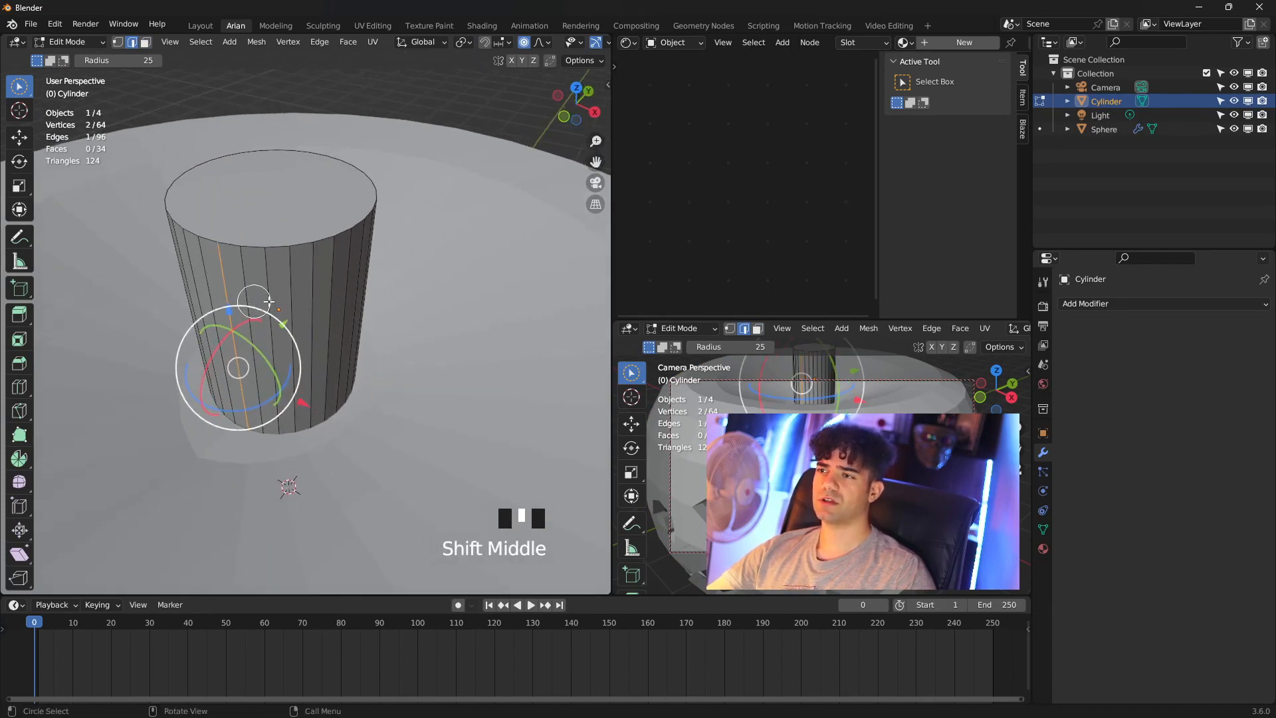
left_click(313, 286, "shift")
middle_click_drag(336, 286, 353, 309)
left_click(307, 293, "shift")
left_click(358, 309, "shift")
left_click(332, 318, "shift")
left_click(350, 334, "shift")
left_click(289, 346, "shift")
left_click(317, 345, "shift")
scroll(335, 348, "down", 2)
key("KP_7")
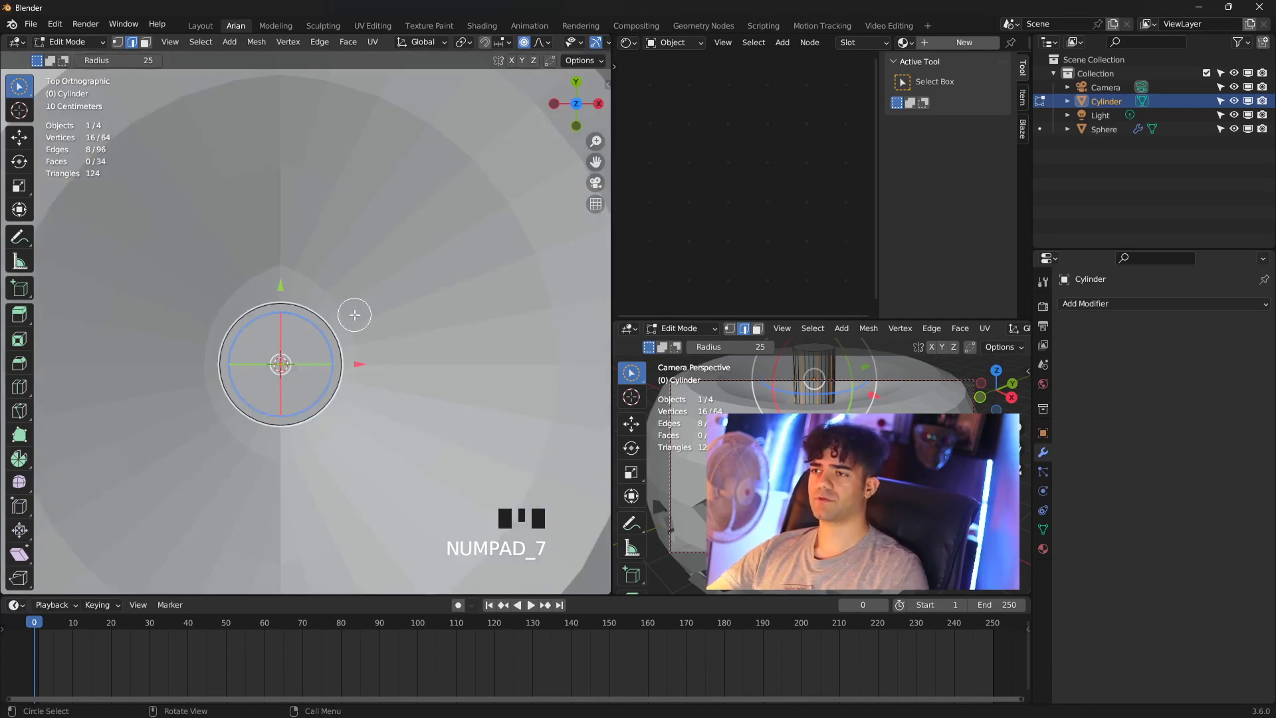
scroll(287, 394, "up", 4)
middle_click_drag(312, 366, 369, 294, "shift")
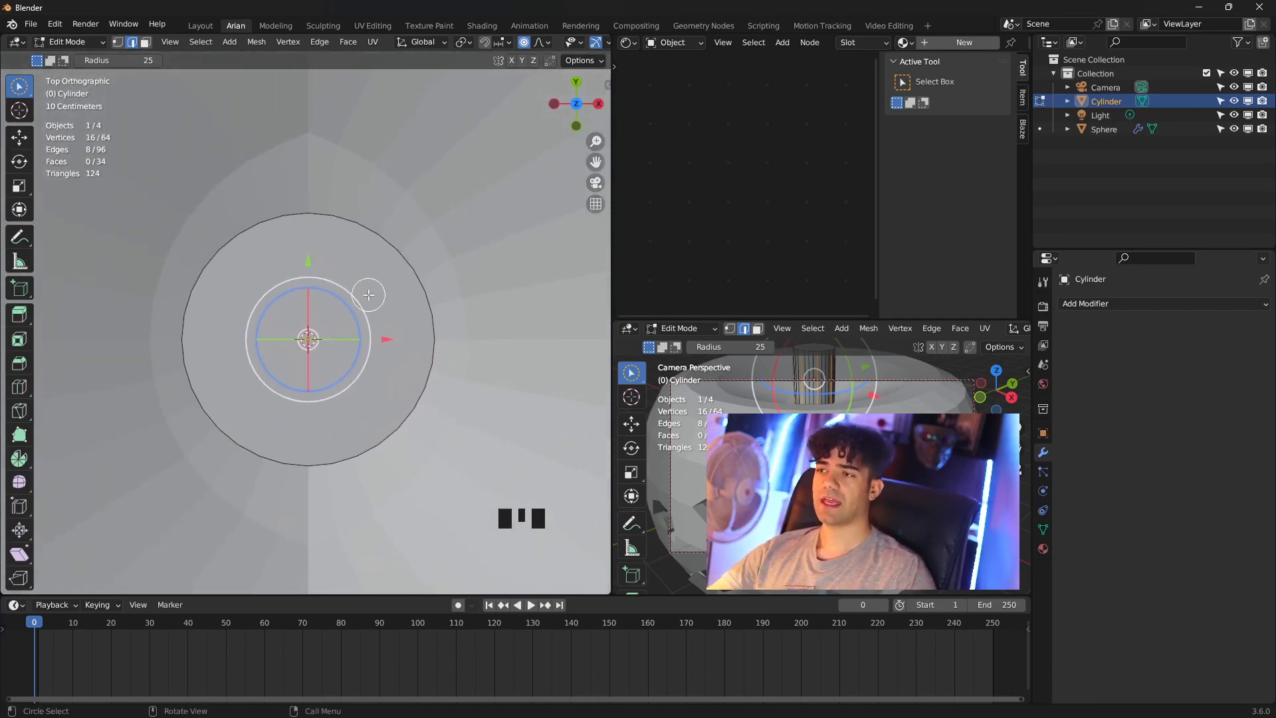
key("s")
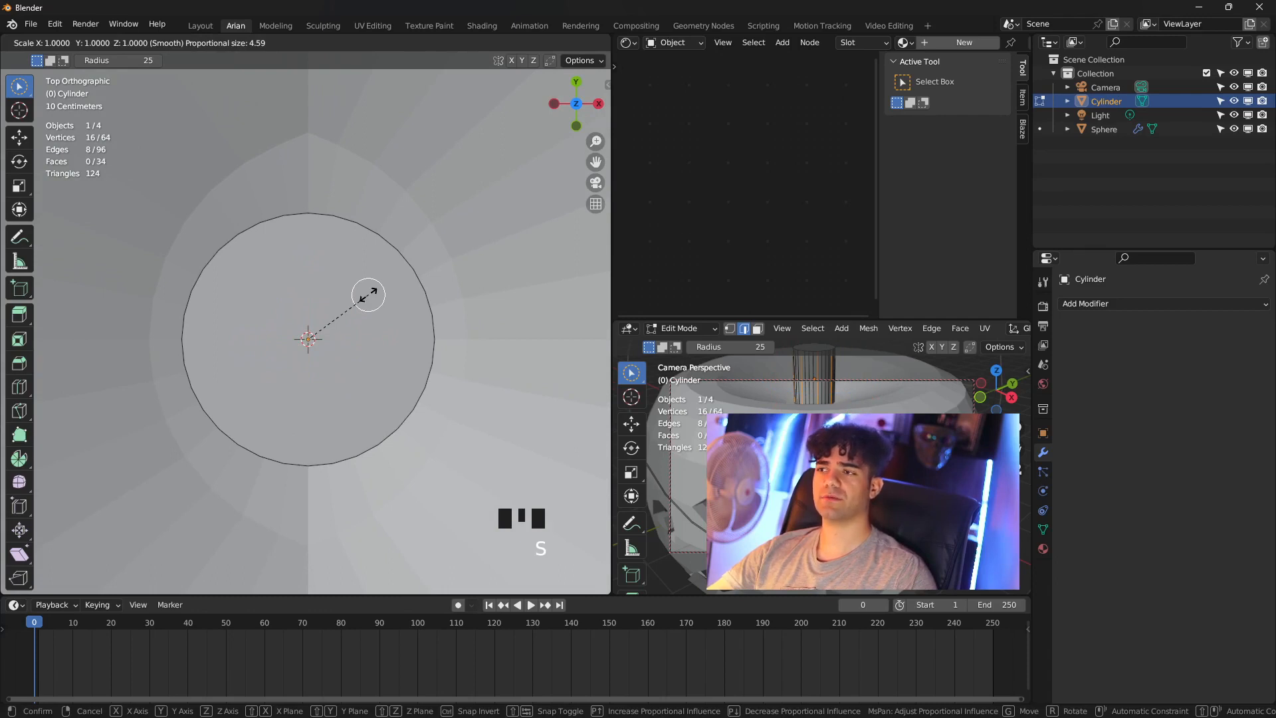
key("shift+z")
right_click(368, 294)
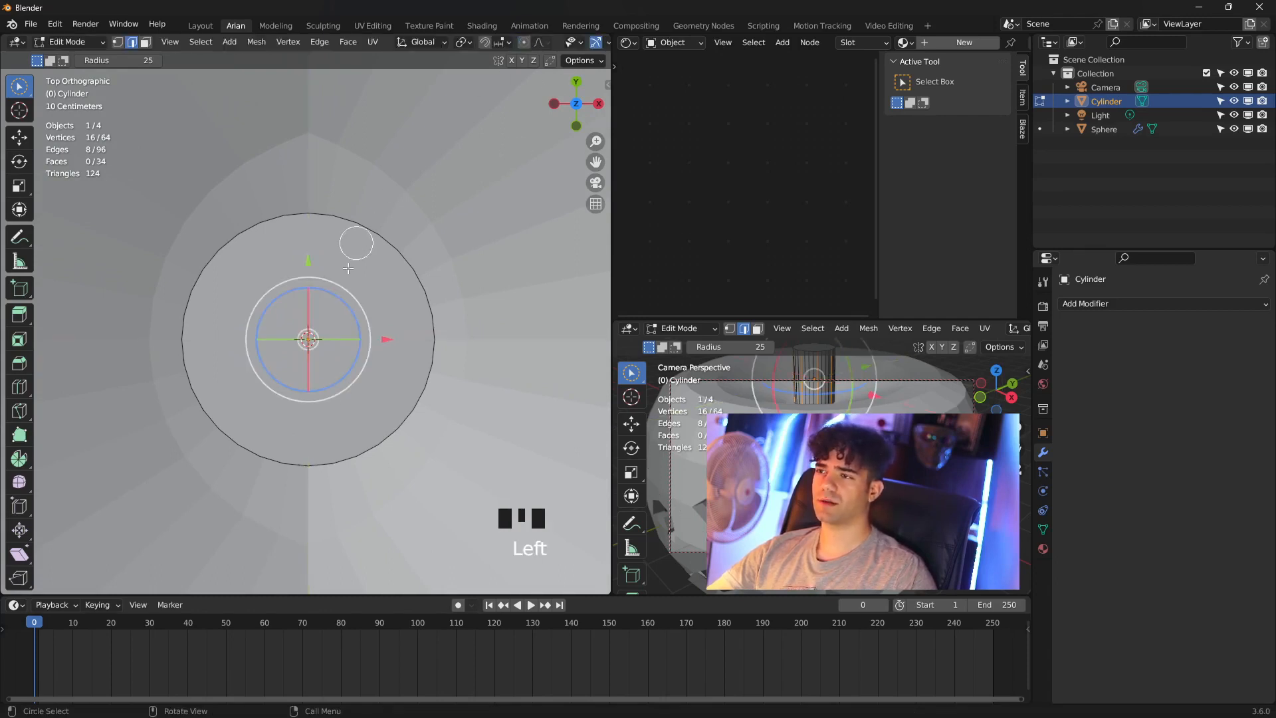
- Scale the selected edges inward to about 0.67 with proportional editing off and Z locked, giving the stem a grooved profile
key("s")
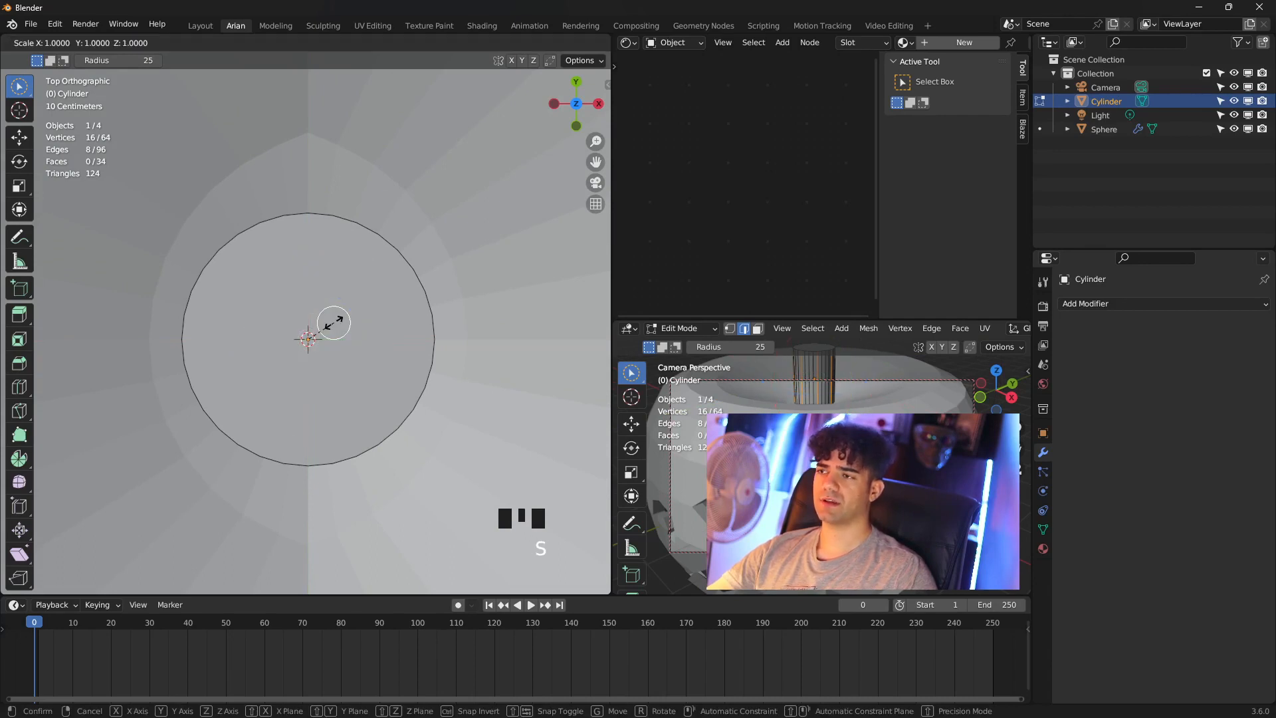
key("shift+z")
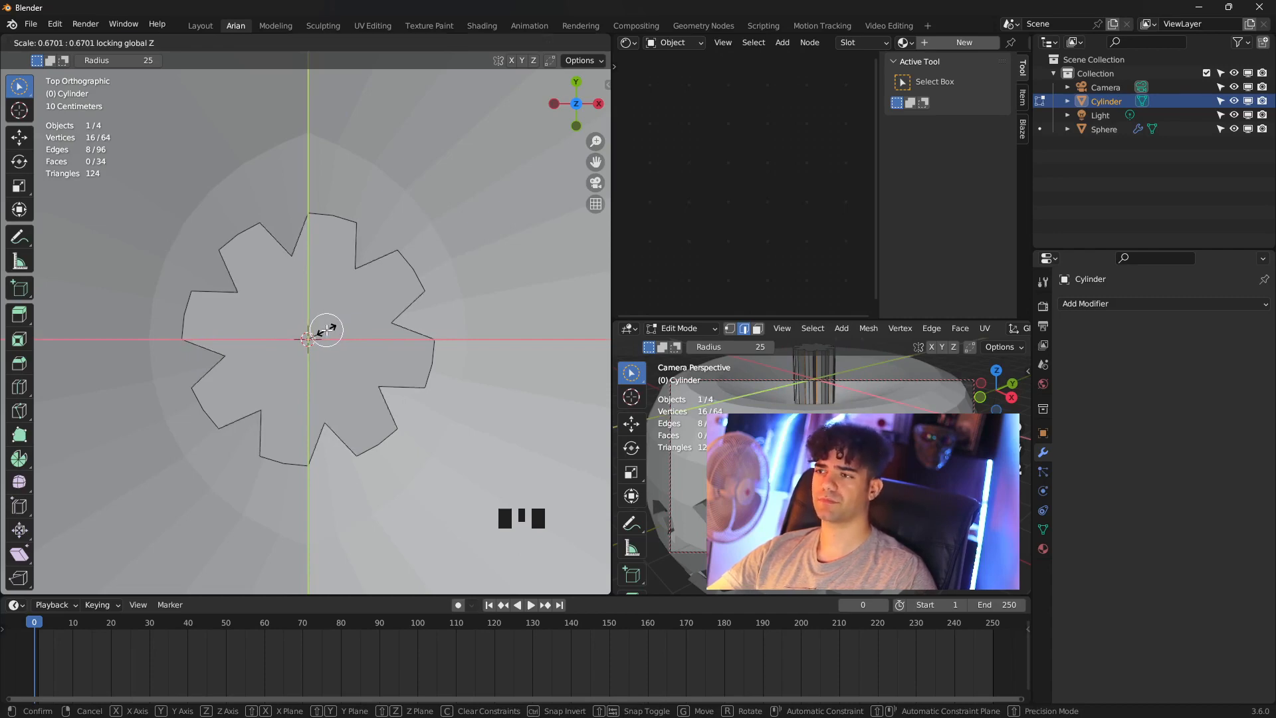
left_click(326, 329)
- Add two horizontal loop cuts around the grooved stem, one around mid-height and one in its upper half
scroll(412, 373, "down", 2)
middle_click_drag(426, 376, 413, 282)
scroll(433, 339, "down", 2)
left_click(19, 386)
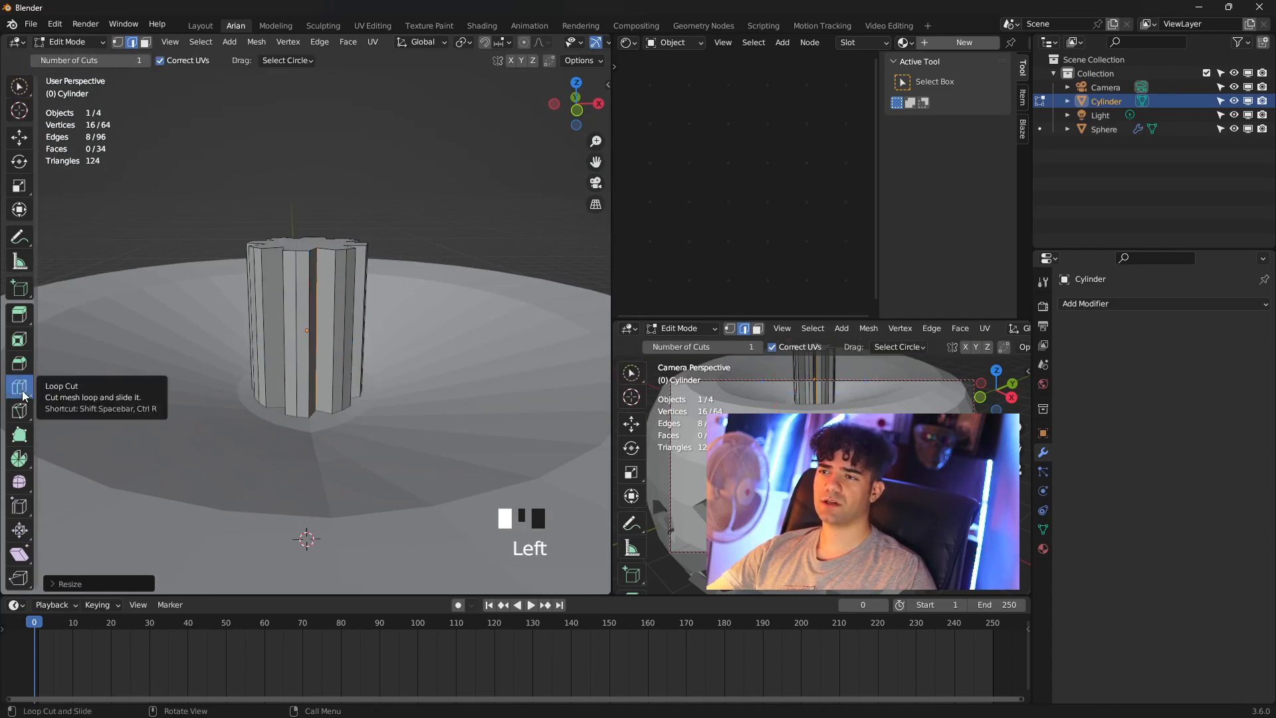
left_click(329, 296)
left_click(362, 293)
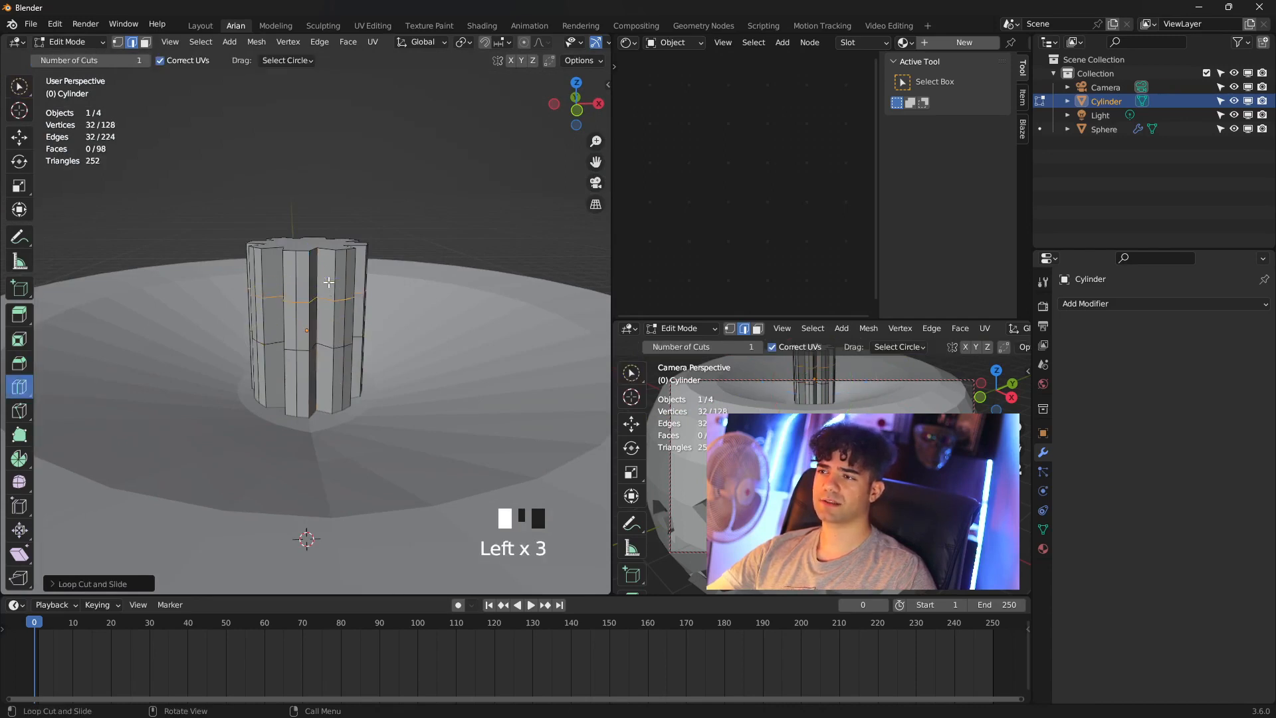
key("Tab")
key("Tab")
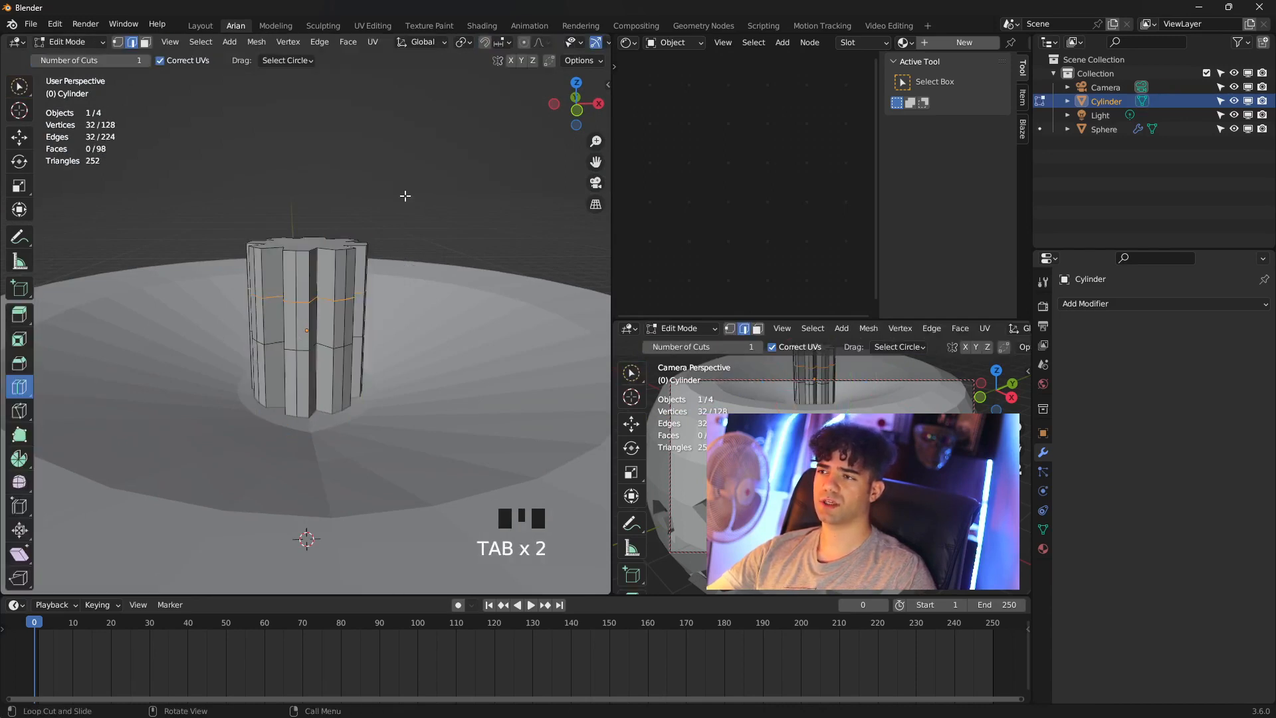
- Select the stem's upper faces through the mesh in wireframe shading and shift them sideways and slightly upward to bend the stem
left_click(429, 174)
key("KP_7")
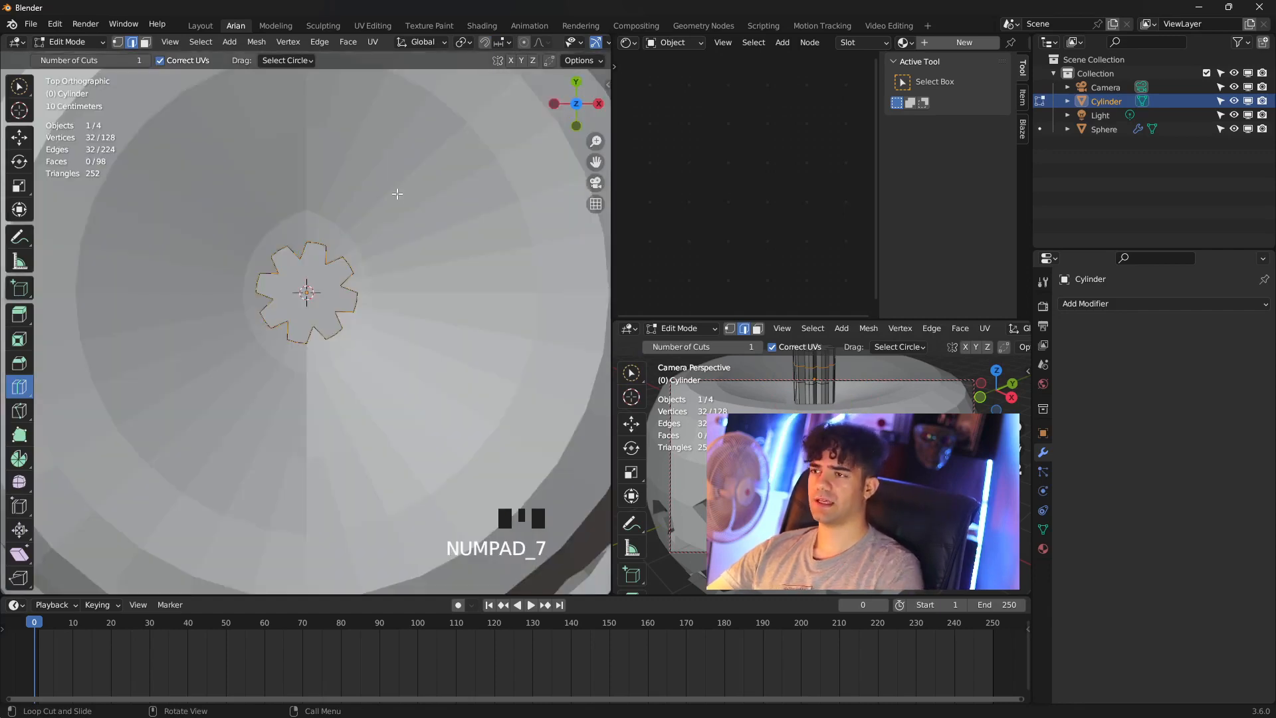
key("KP_1")
scroll(389, 189, "up", 2)
middle_click_drag(389, 189, 407, 188)
scroll(394, 197, "down", 2)
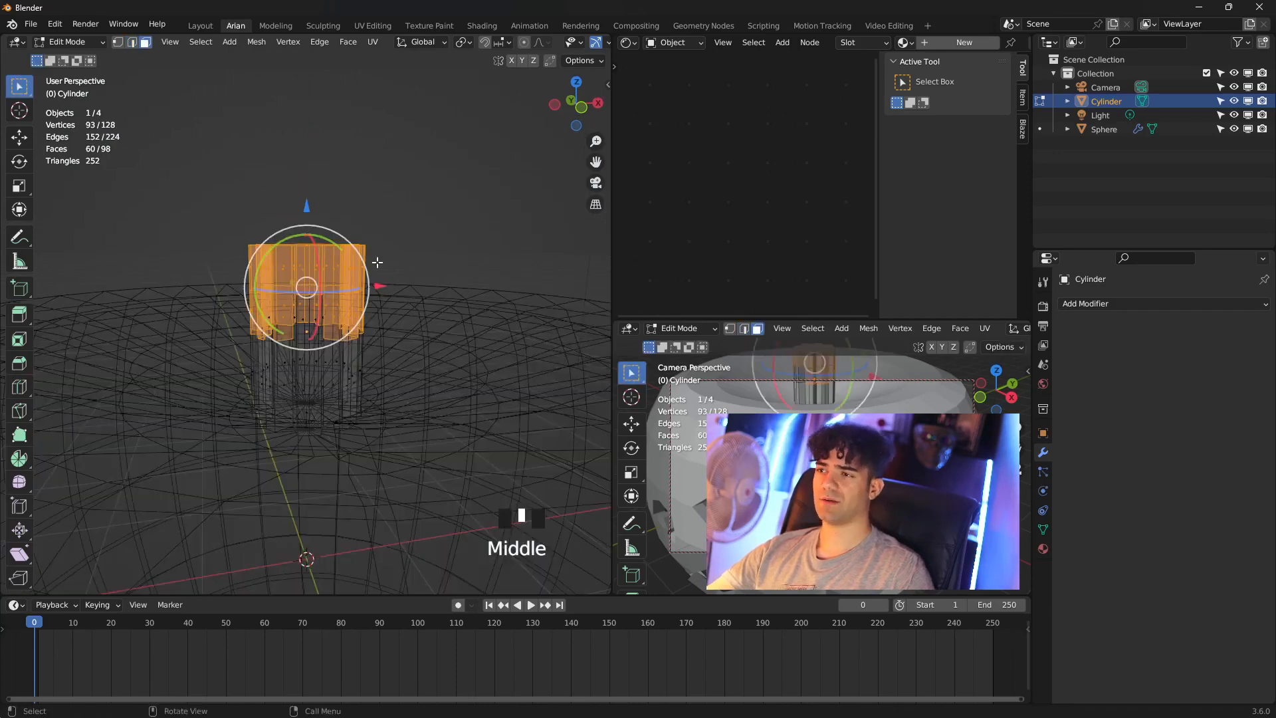
key("g")
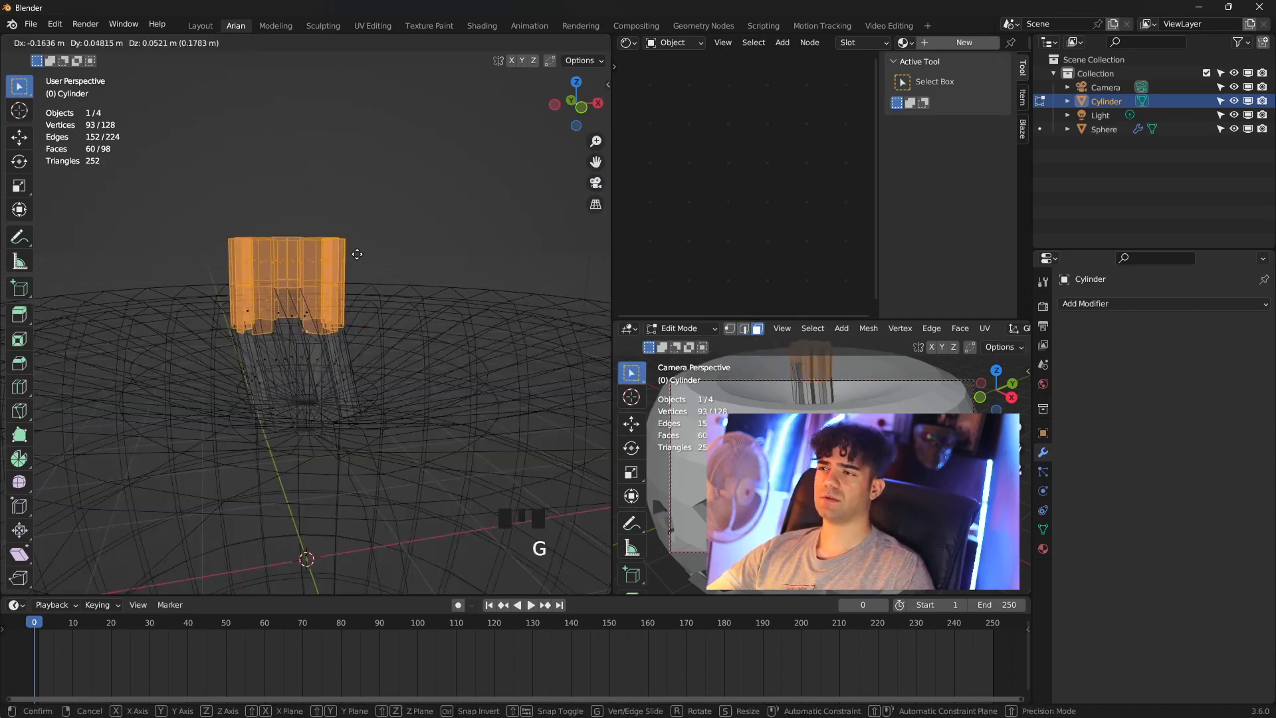
left_click(353, 249)
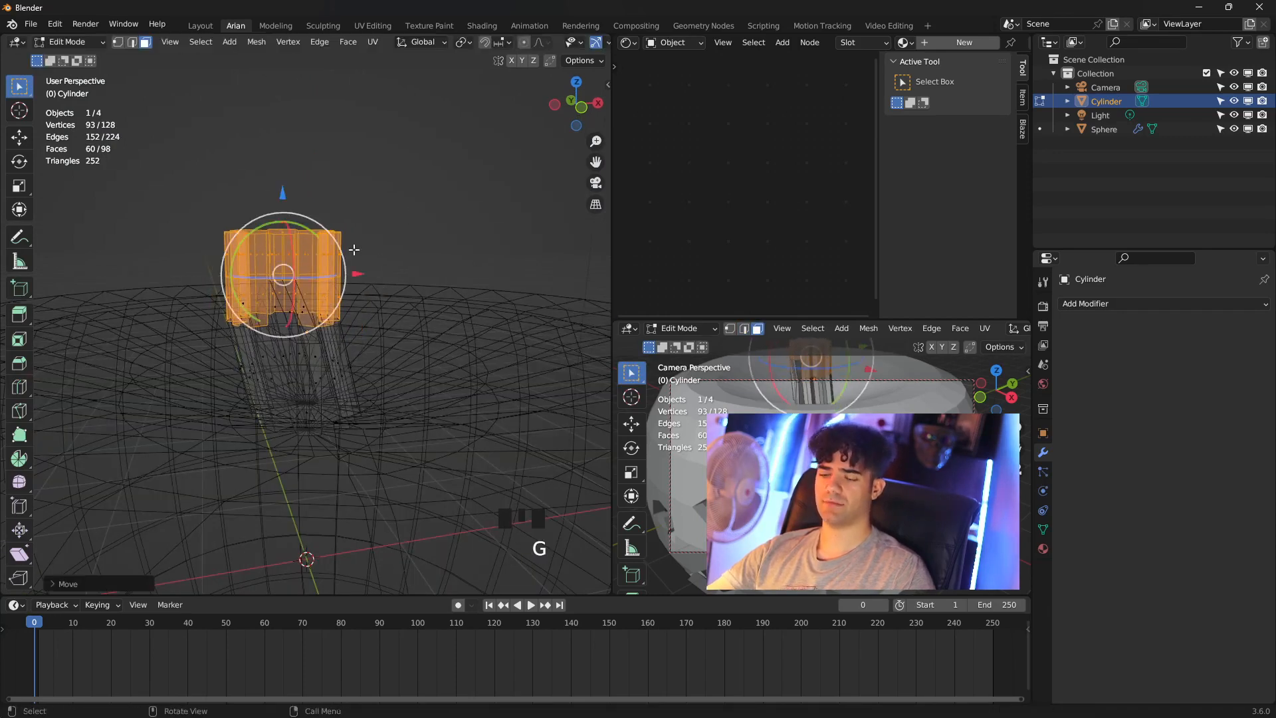
- Rotate the stem's selected upper part by about 6.5 degrees to tilt its top
key("r")
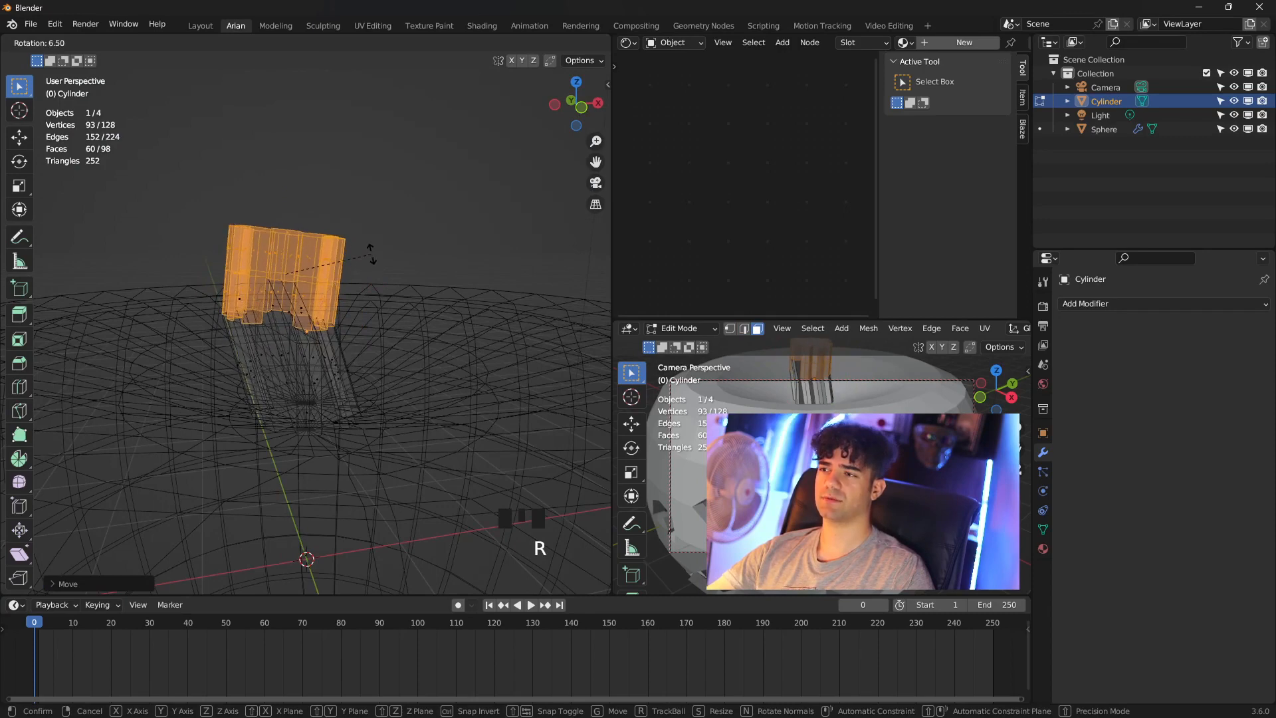
left_click(370, 253)
left_click(408, 221)
- Leave edit mode, deselect the stem and return the viewport to solid shading
key("Tab")
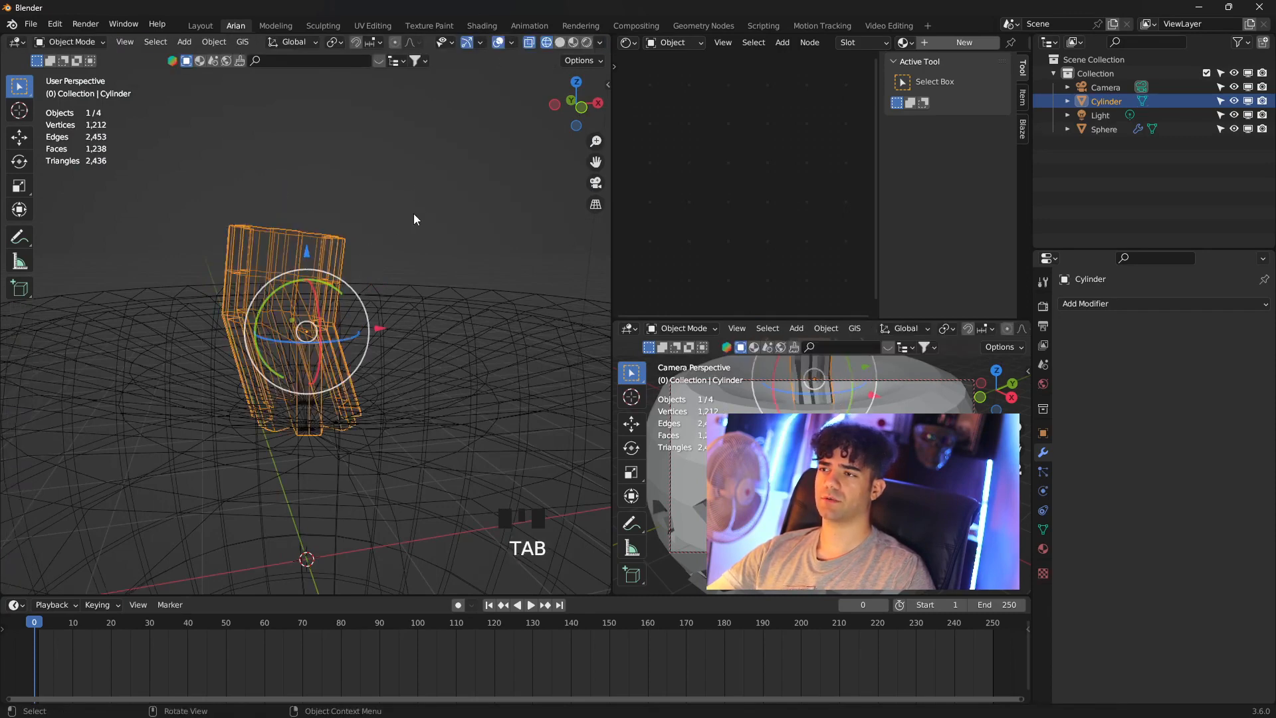
right_click(376, 234)
left_click(402, 226)
key("z")
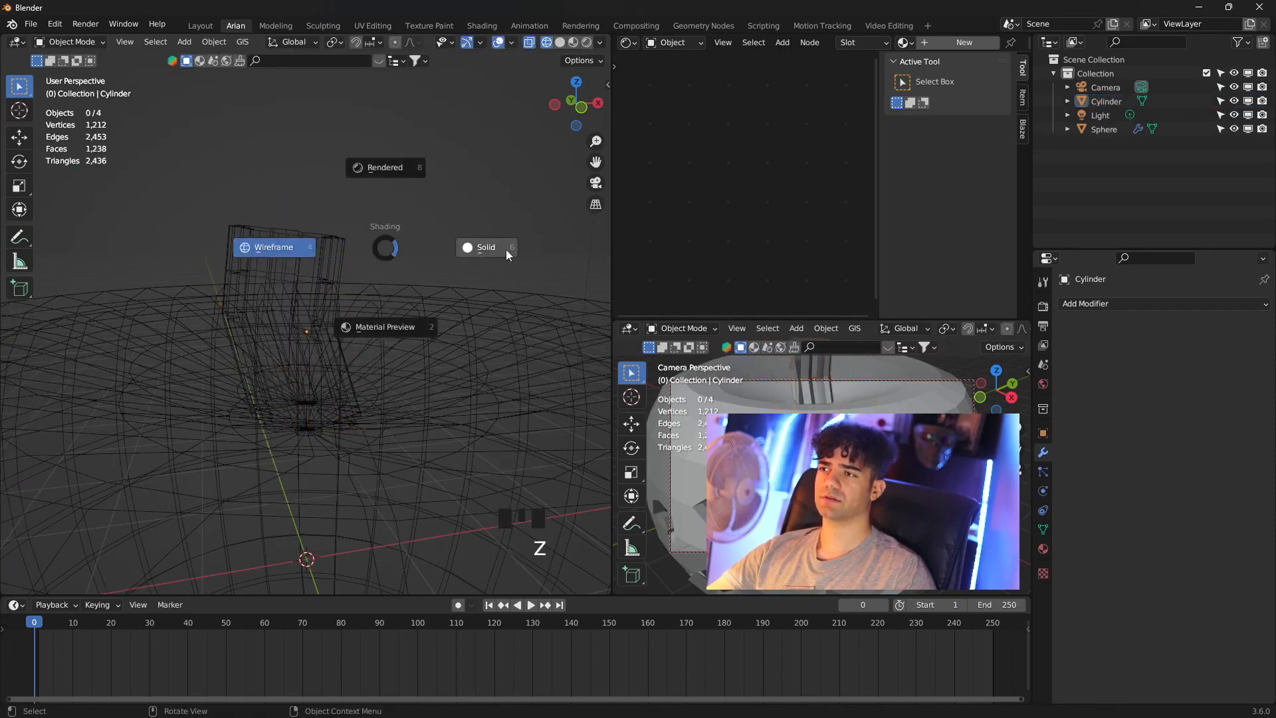
left_click(505, 249)
middle_click_drag(400, 251, 433, 281, "shift")
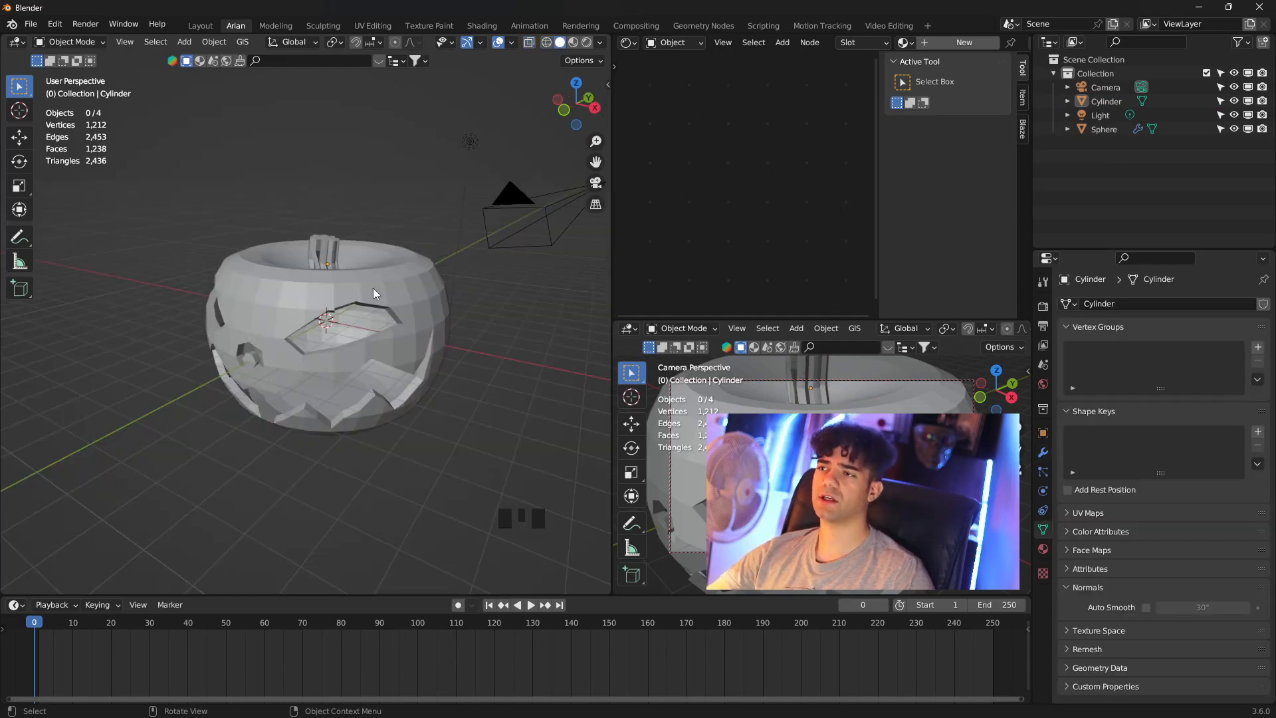
- Give the pumpkin a new material with an orange base color, hue 0.067 and saturation 0.794, and switch to material preview
left_click(286, 294)
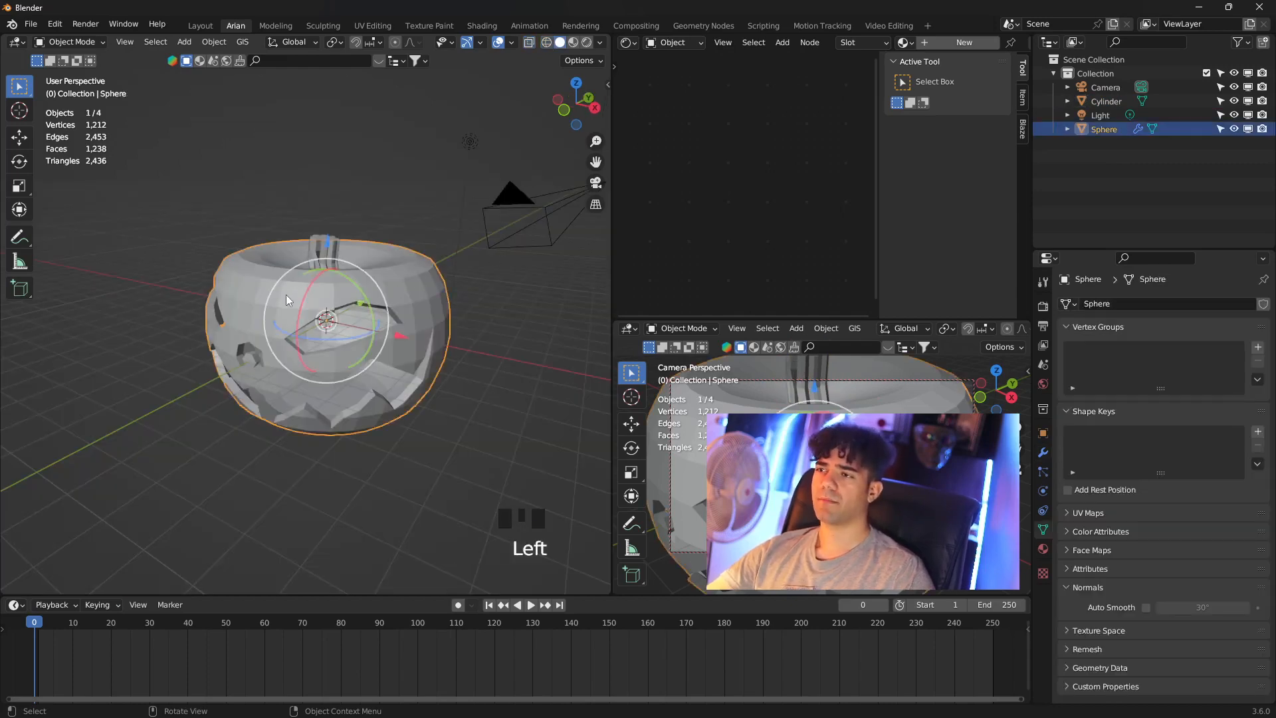
left_click(1042, 548)
left_click(1162, 361)
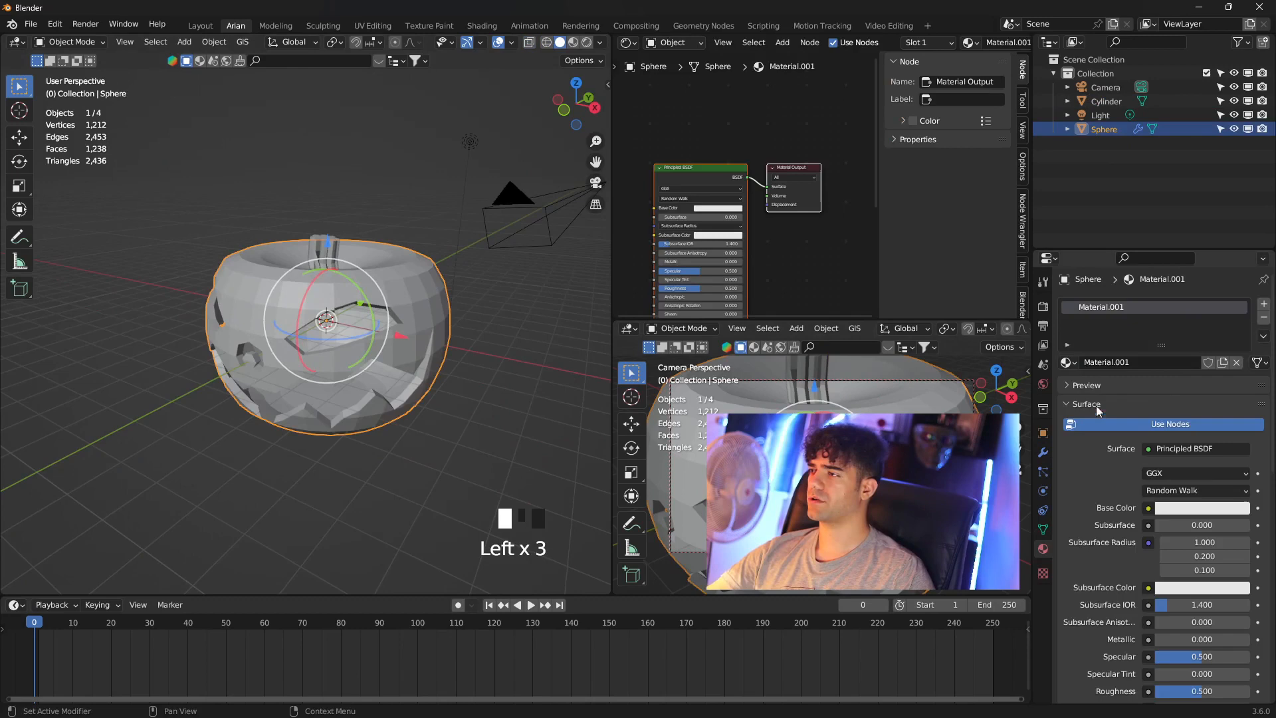
left_click(1200, 512)
left_click_drag(1170, 375, 1165, 382)
left_click(574, 43)
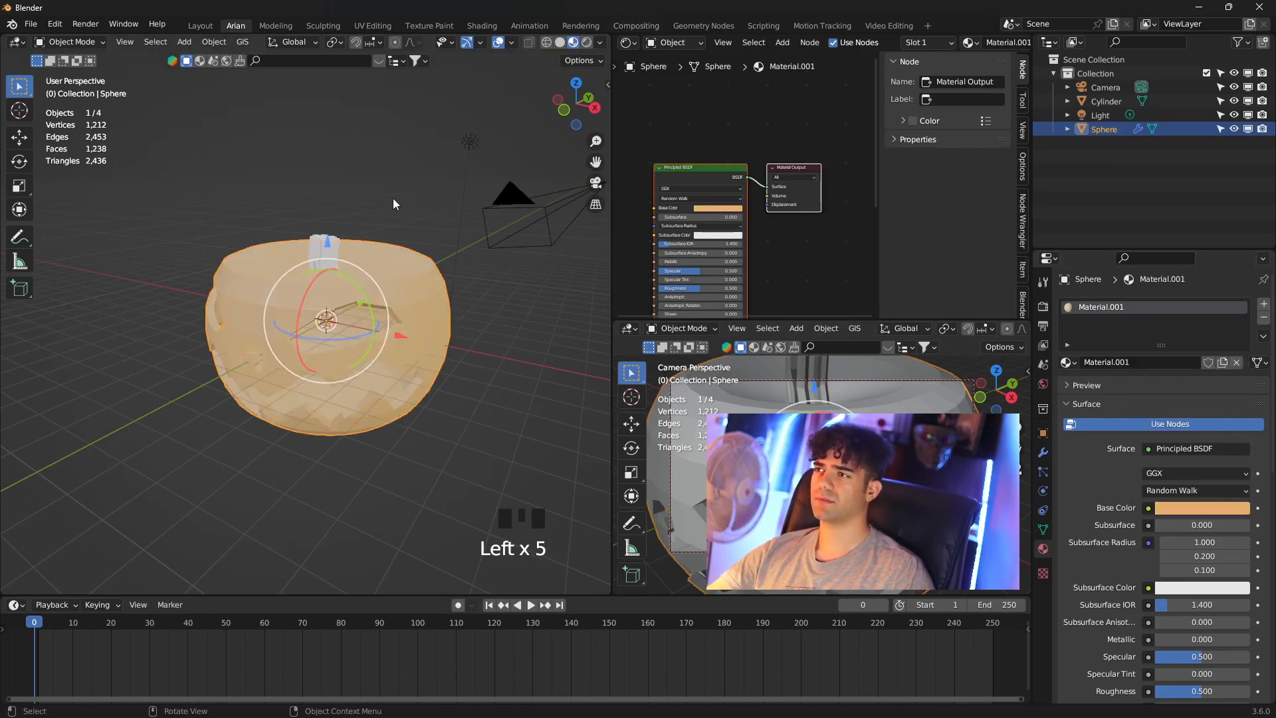
- Darken the orange base color of the pumpkin's material slightly
left_click(393, 198)
scroll(349, 169, "up", 2)
left_click(1212, 510)
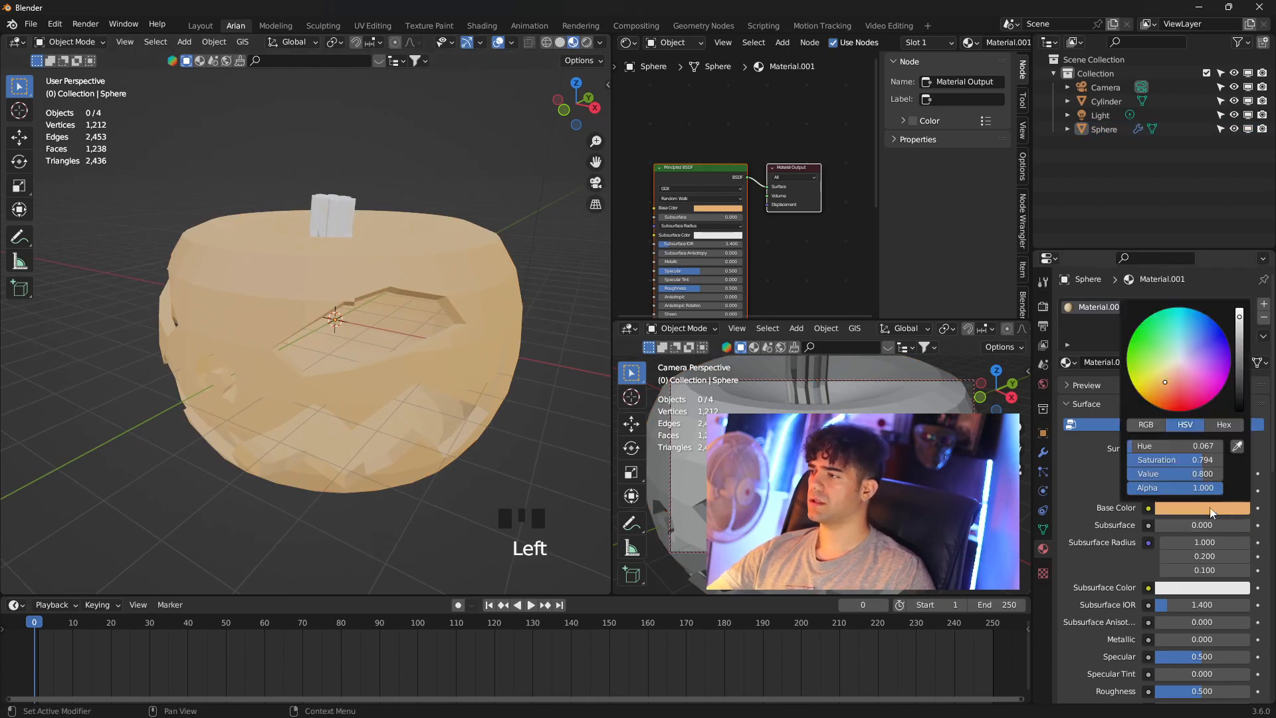
mouse_move(1240, 343)
left_mouse_down()
mouse_move(1240, 372)
mouse_move(1240, 335)
left_mouse_up()
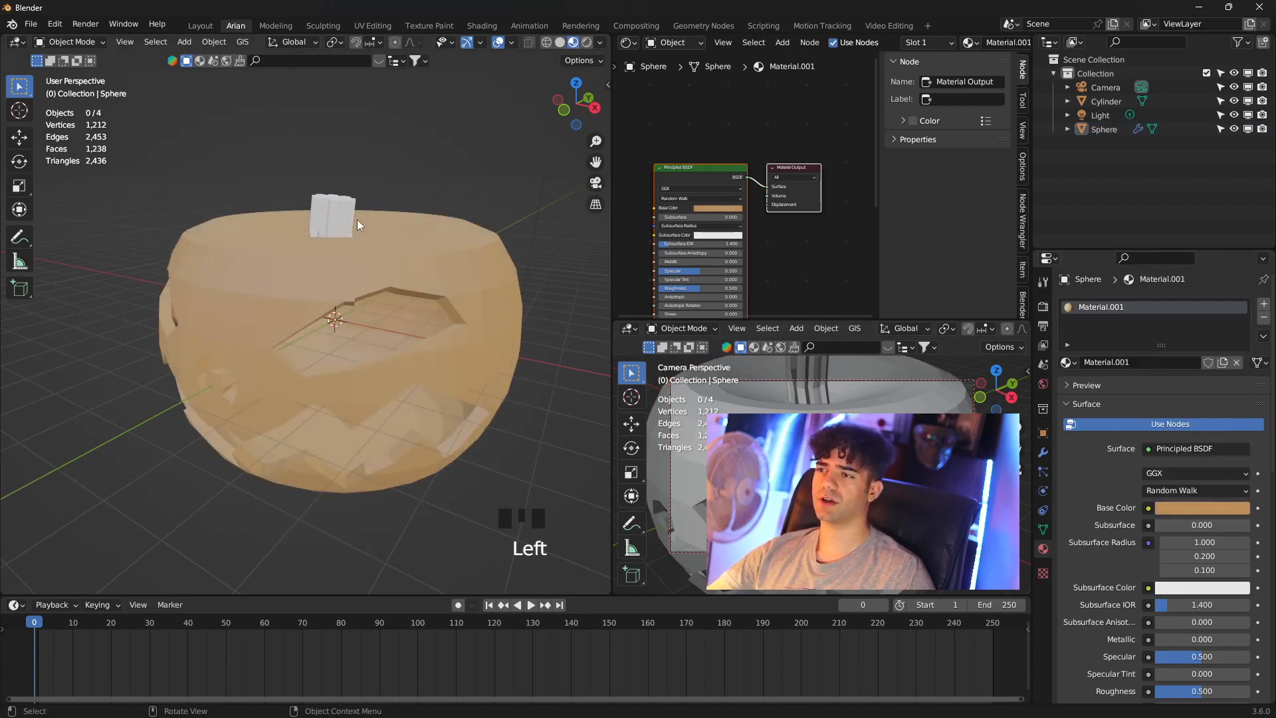
- Give the stem a new material with a dark green base color, hue 0.320, saturation 0.832 and value 0.380
left_click(326, 214)
left_click(1186, 367)
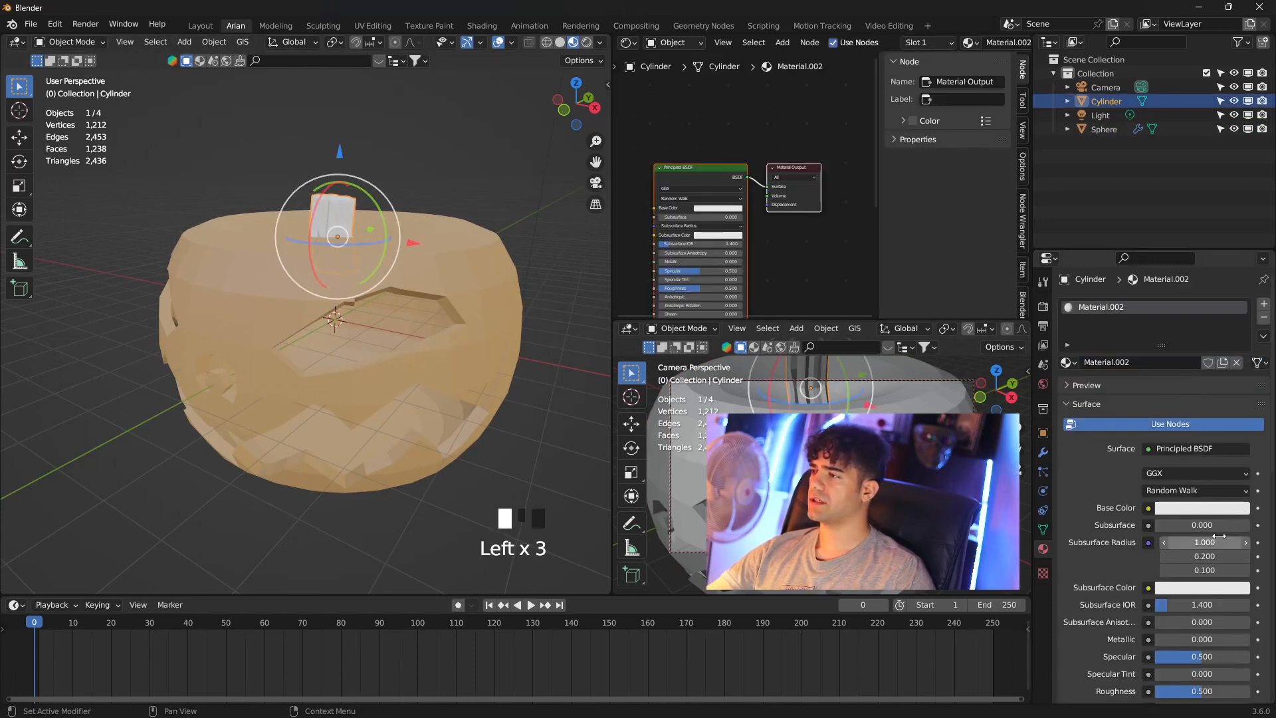
left_click(1202, 508)
left_click_drag(1179, 359, 1155, 354)
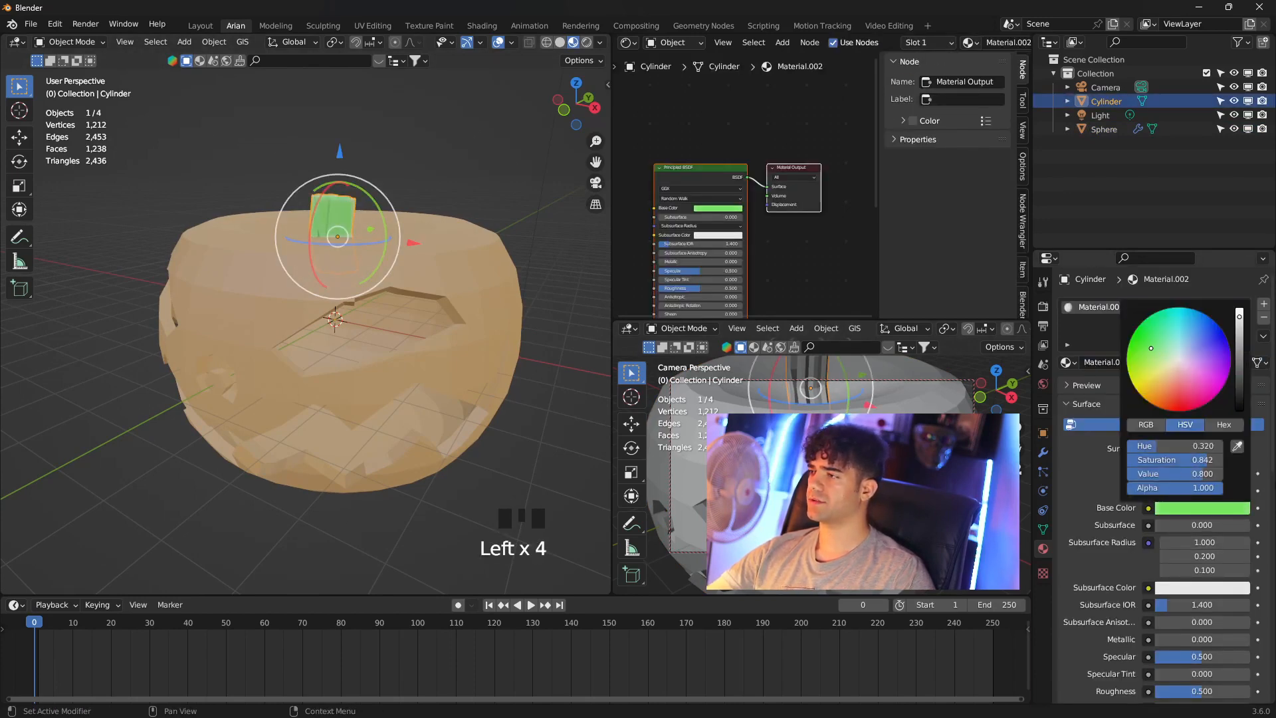
left_click_drag(1242, 335, 1239, 343)
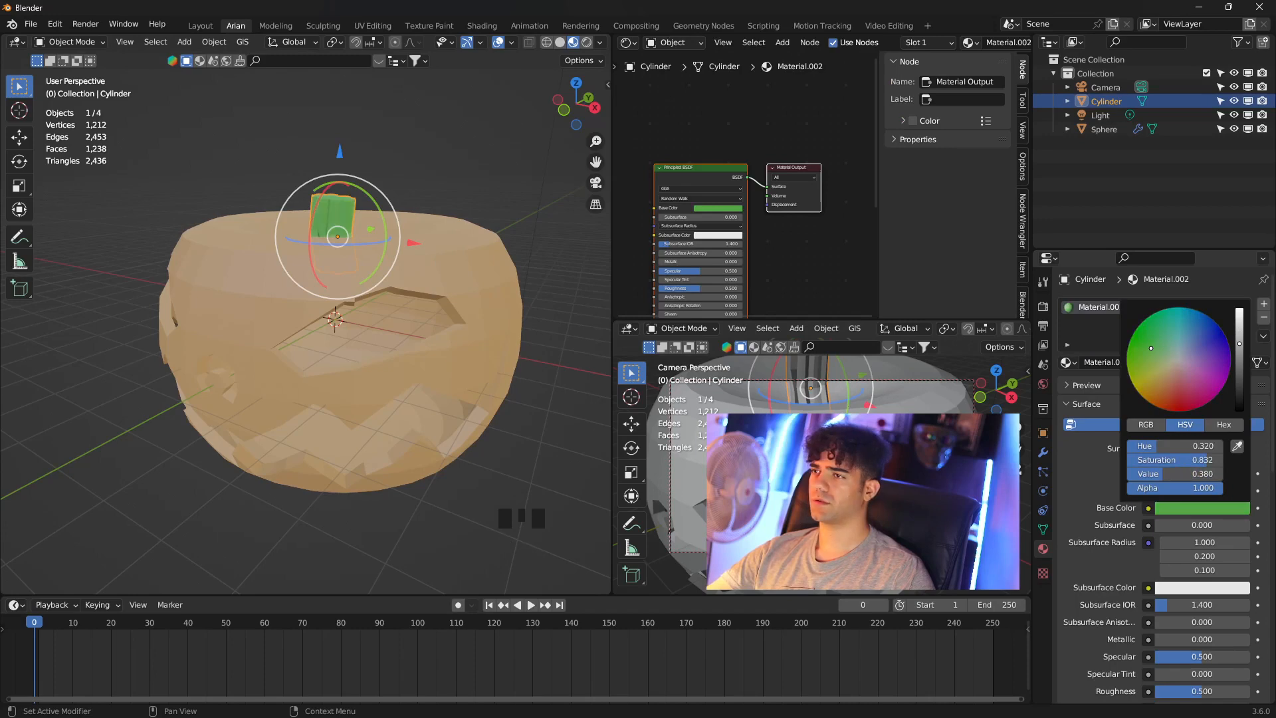
left_click(408, 171)
- Show the colored pumpkin and stem in rendered shading
scroll(313, 286, "down", 2)
middle_click_drag(325, 292, 353, 286)
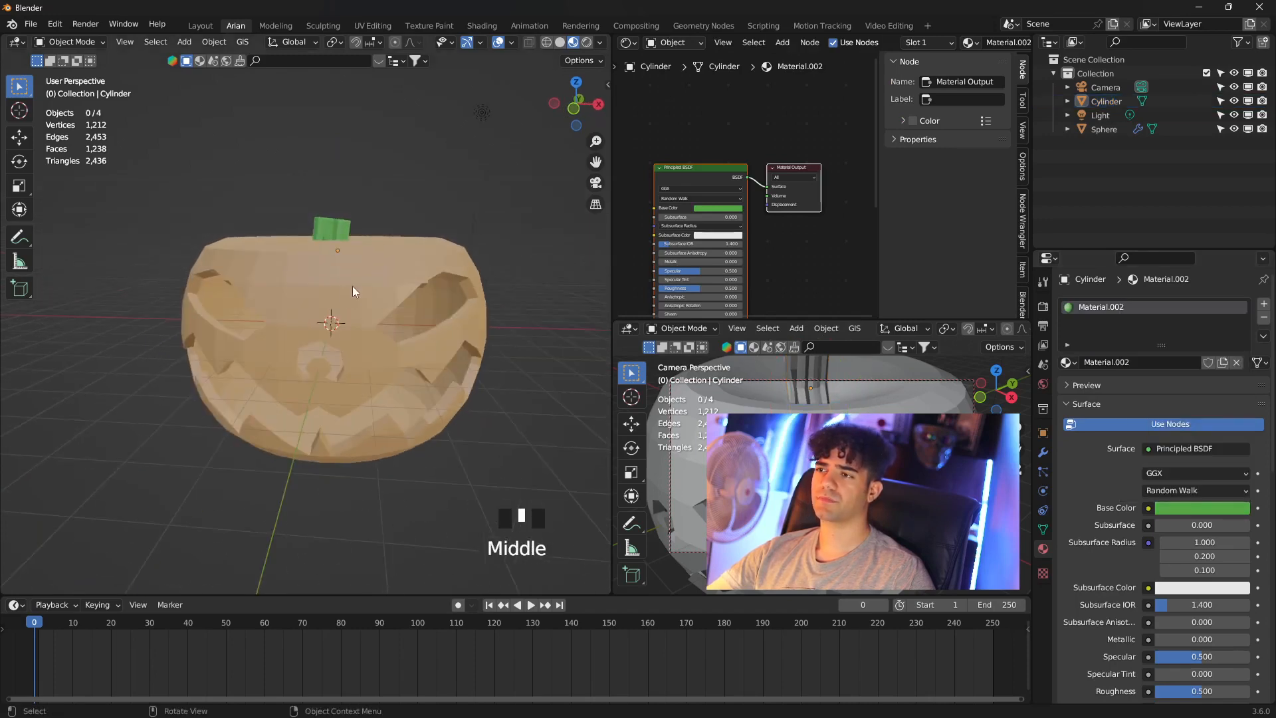
left_click(586, 42)
mouse_move(369, 202)
middle_mouse_down()
mouse_move(442, 205)
mouse_move(210, 393)
middle_mouse_up()
- Add a plane, scale it up into a large floor and lower it beneath the pumpkin
key("shift+a")
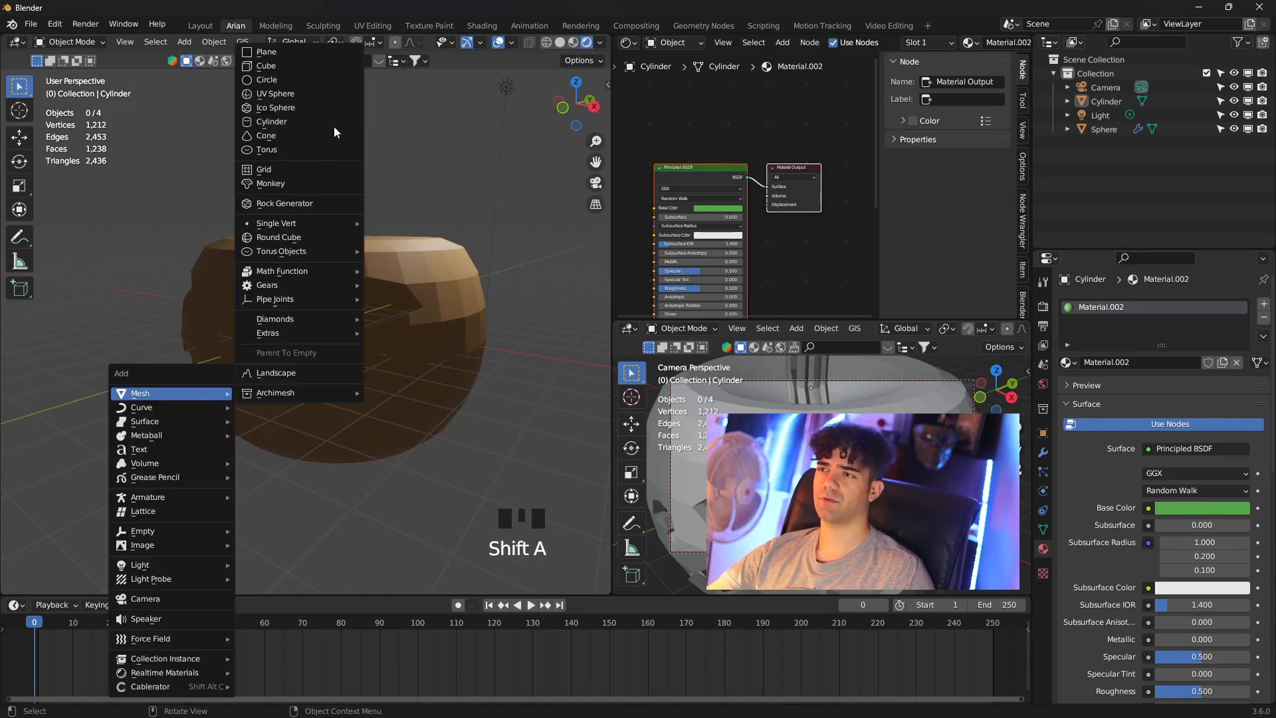
left_click(279, 52)
key("s")
left_click(110, 252)
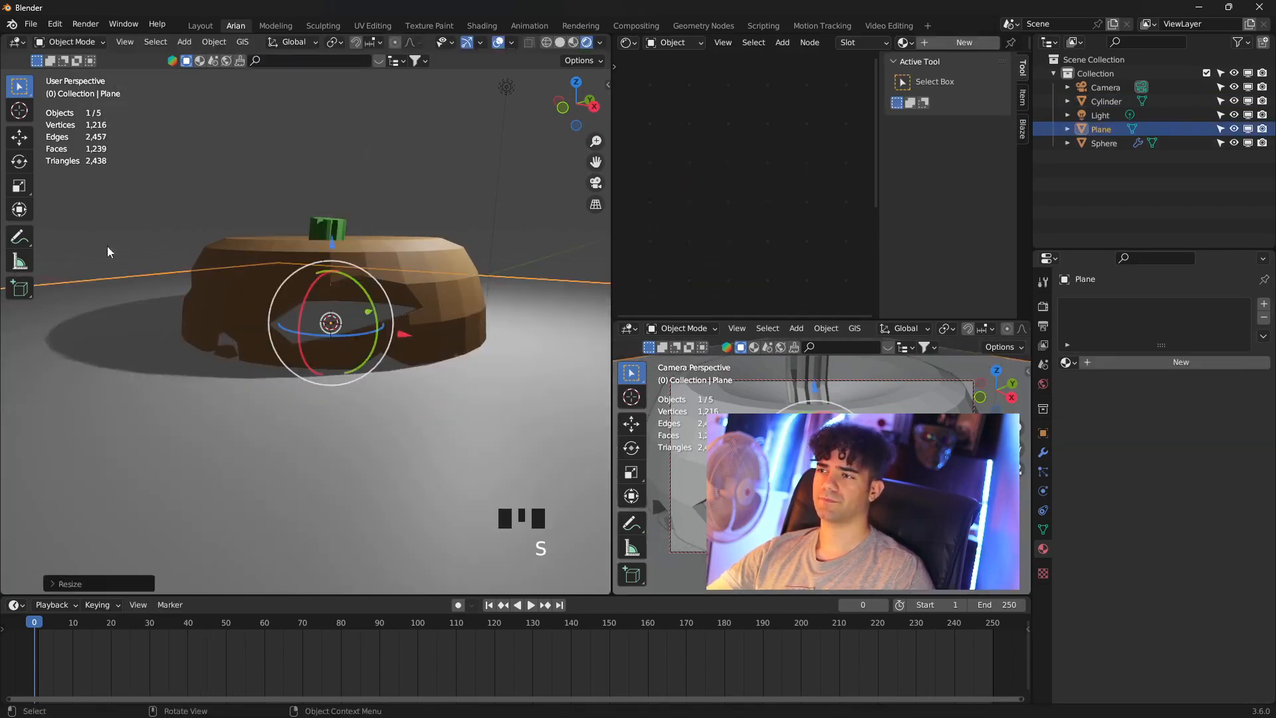
left_click(292, 253)
scroll(493, 208, "up", 3)
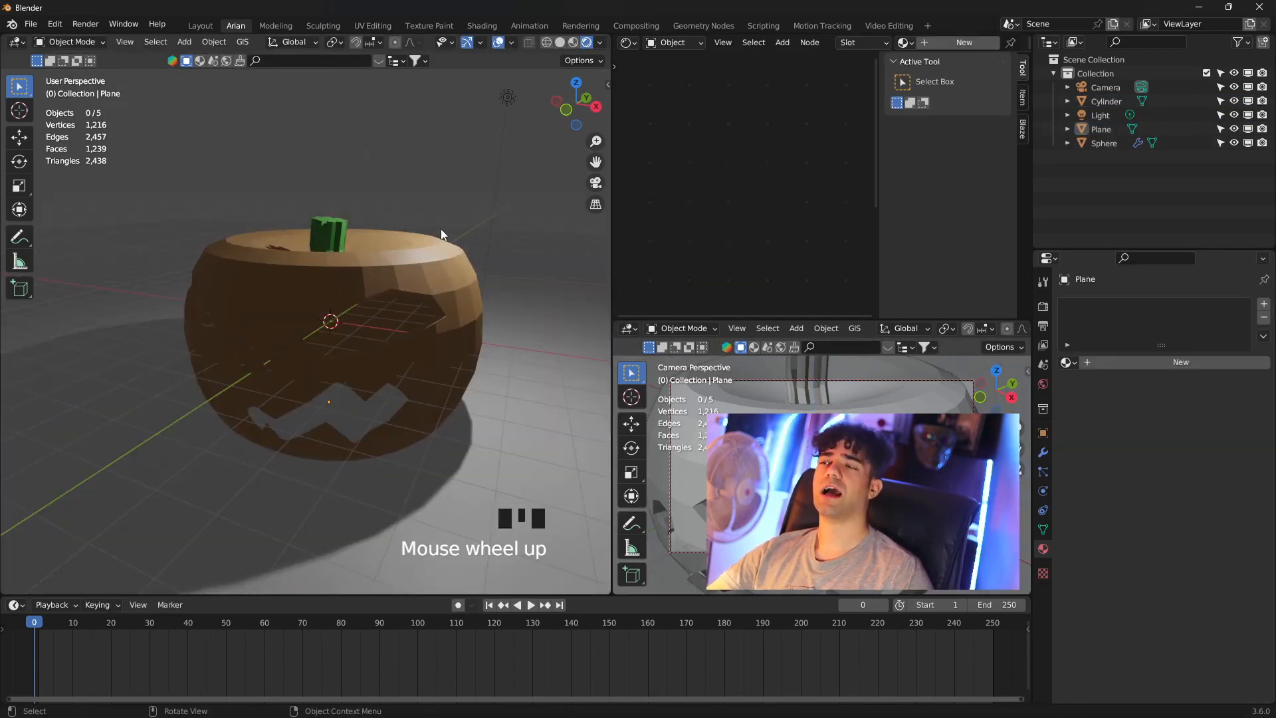
- Apply smooth shading to the pumpkin in material preview and inspect the shading around the mouth, nose and eye cut-outs
left_click(573, 42)
left_click(389, 268)
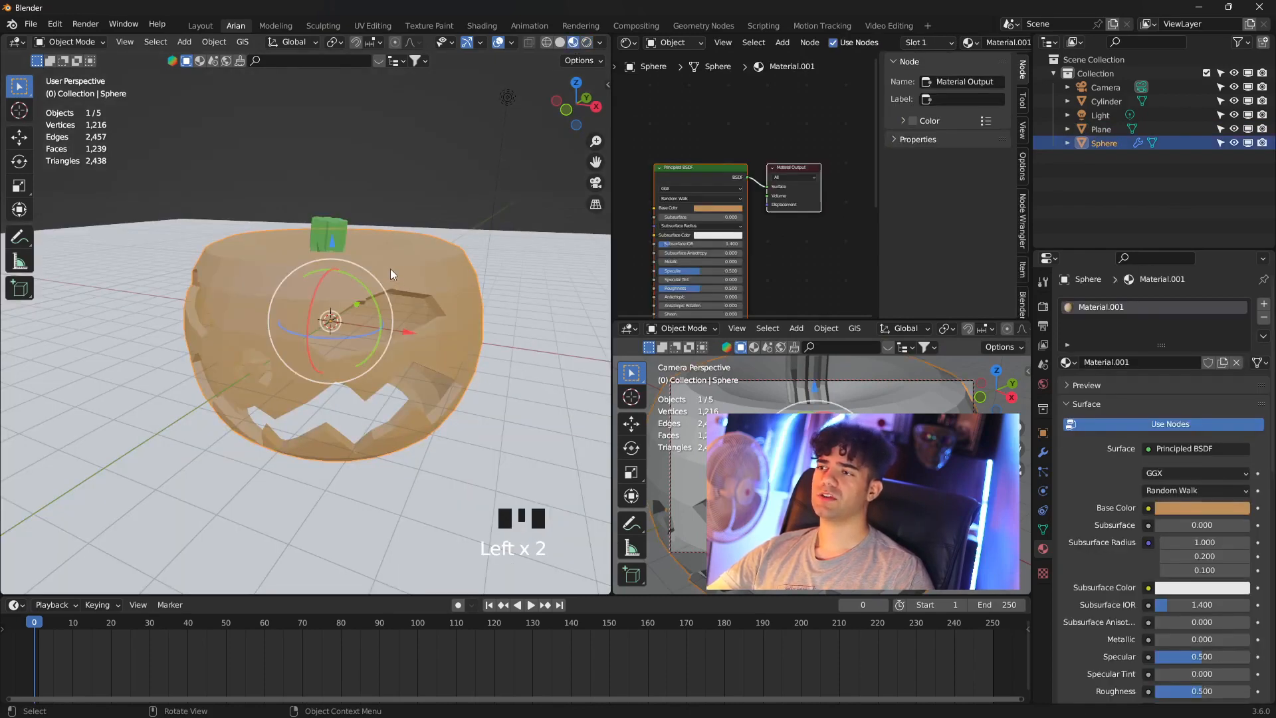
right_click(389, 268)
left_click(391, 270)
scroll(370, 330, "up", 4)
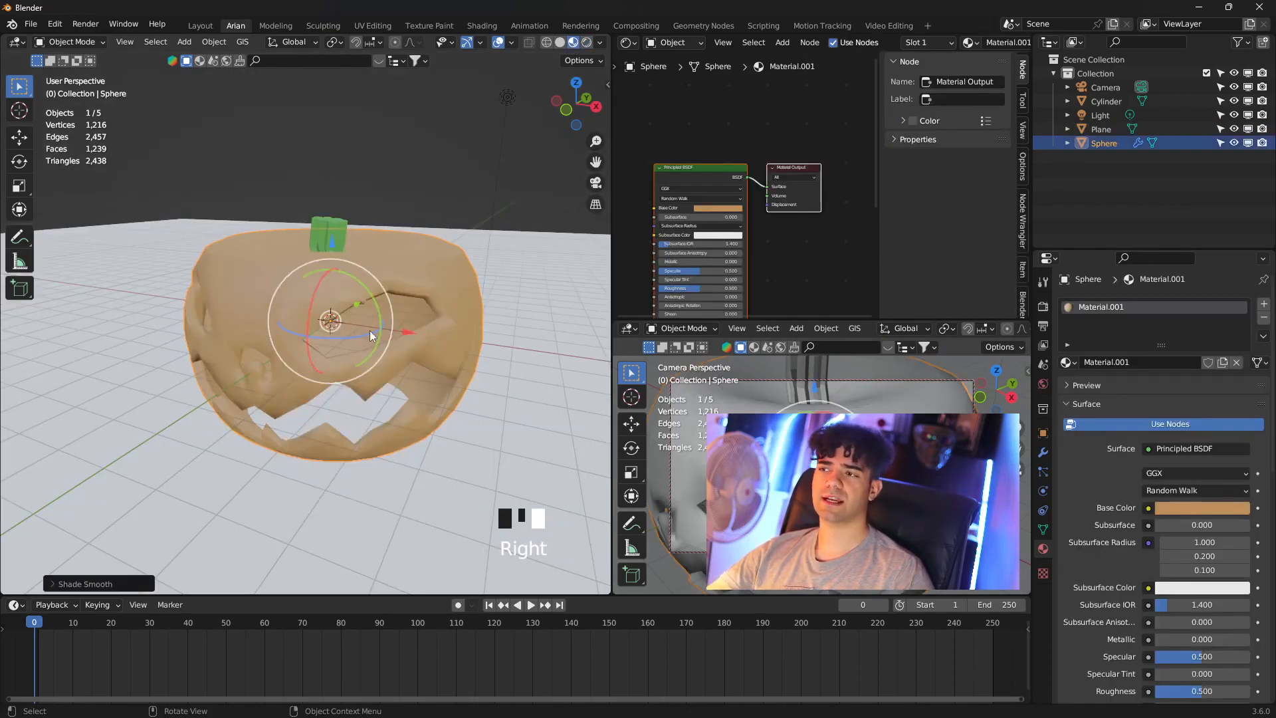
middle_click_drag(360, 358, 216, 246)
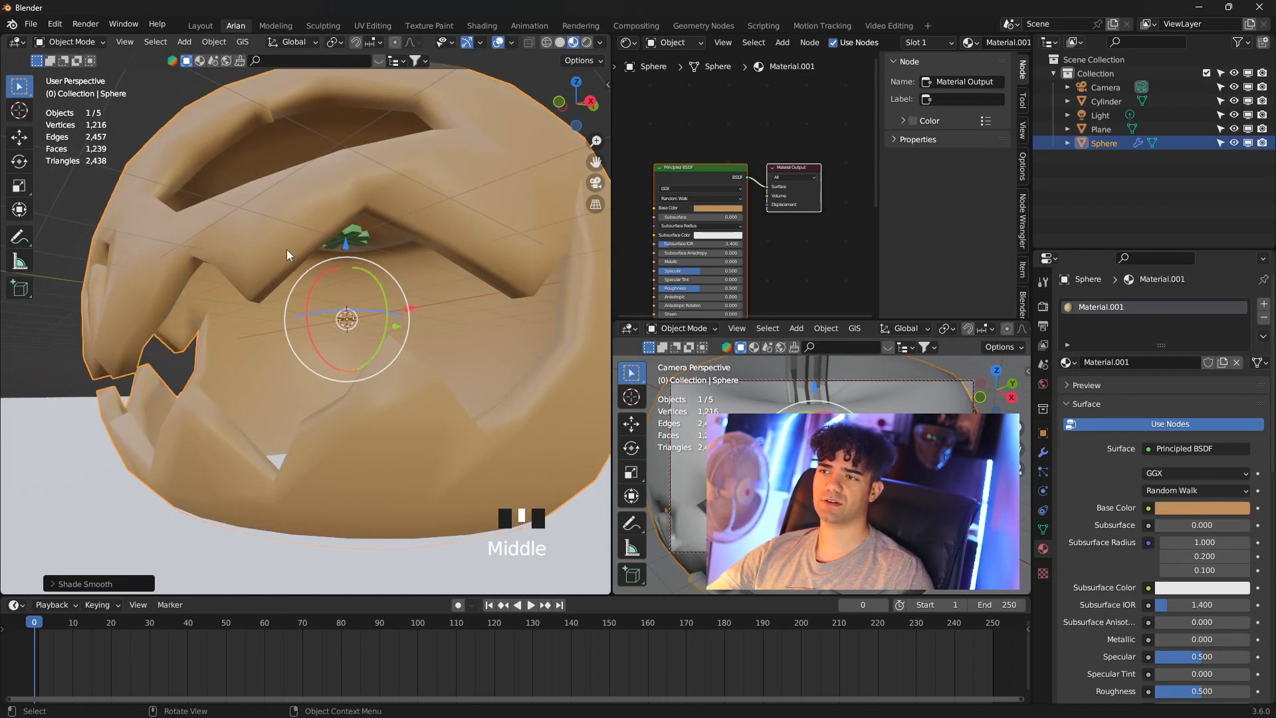
middle_click_drag(205, 296, 386, 286)
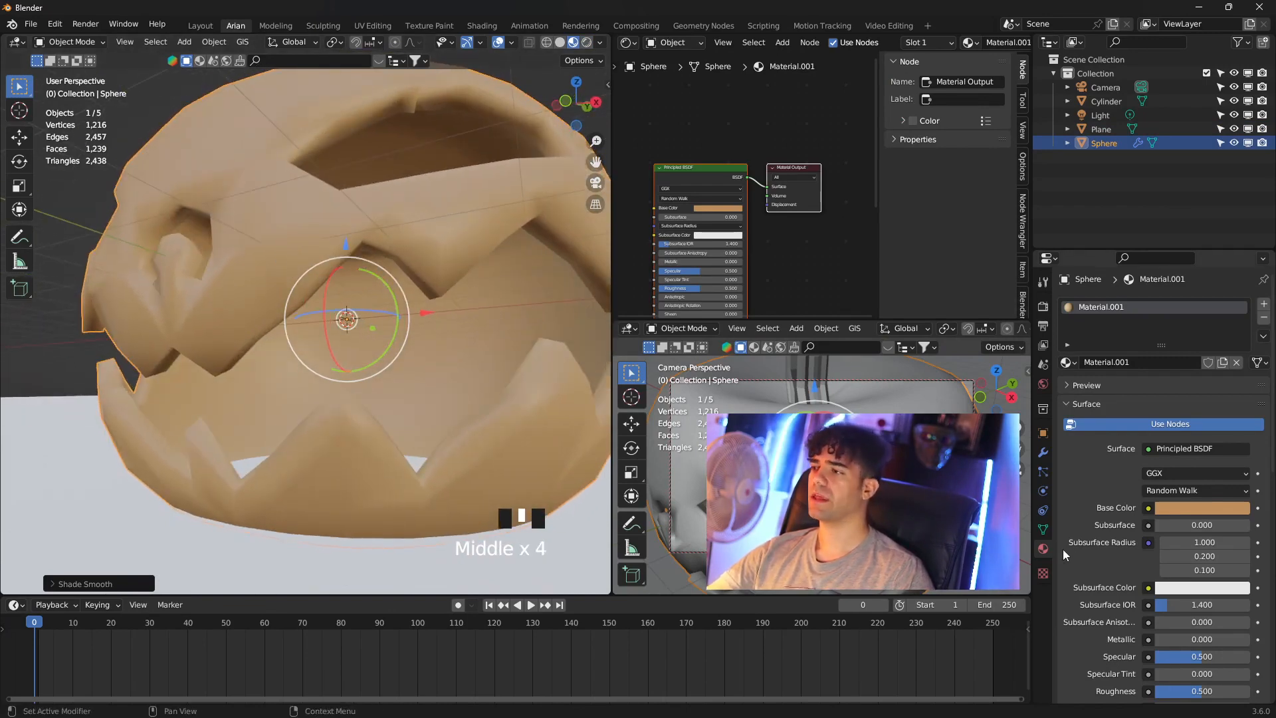
- Enable Auto Smooth at 30° for the pumpkin's normals and switch the viewport back to rendered shading
left_click(1043, 529)
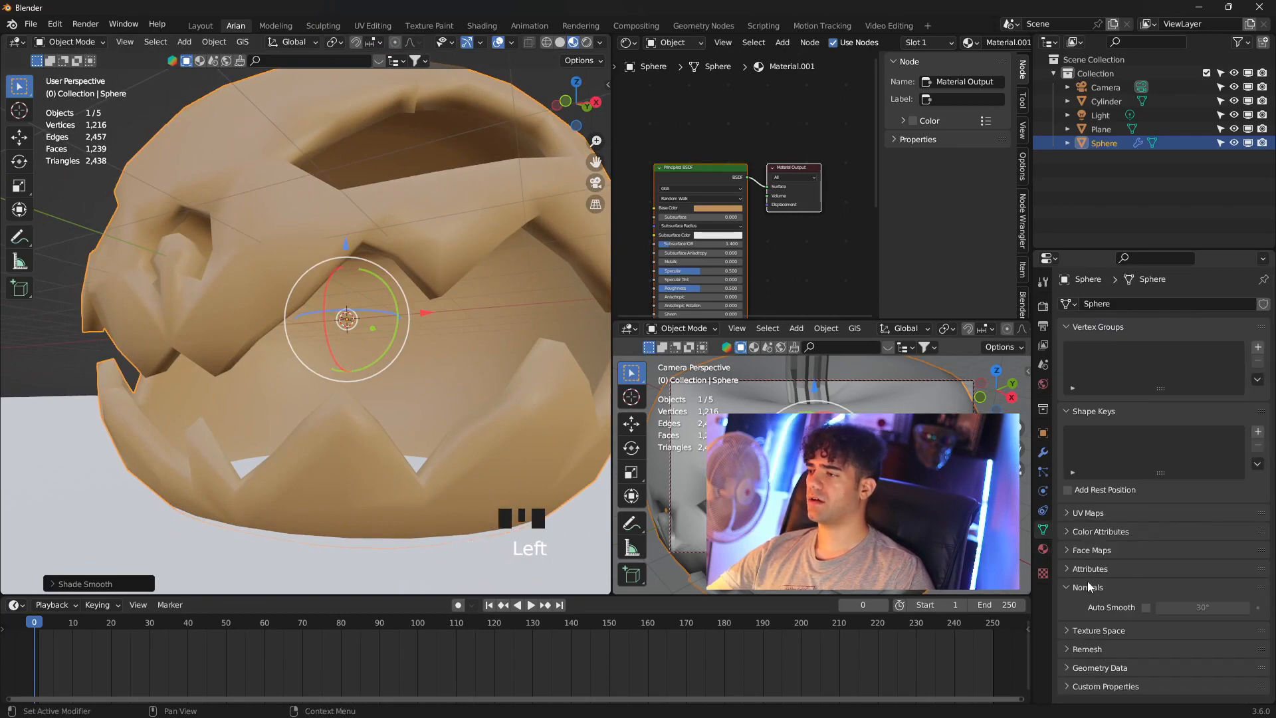
left_click(1142, 611)
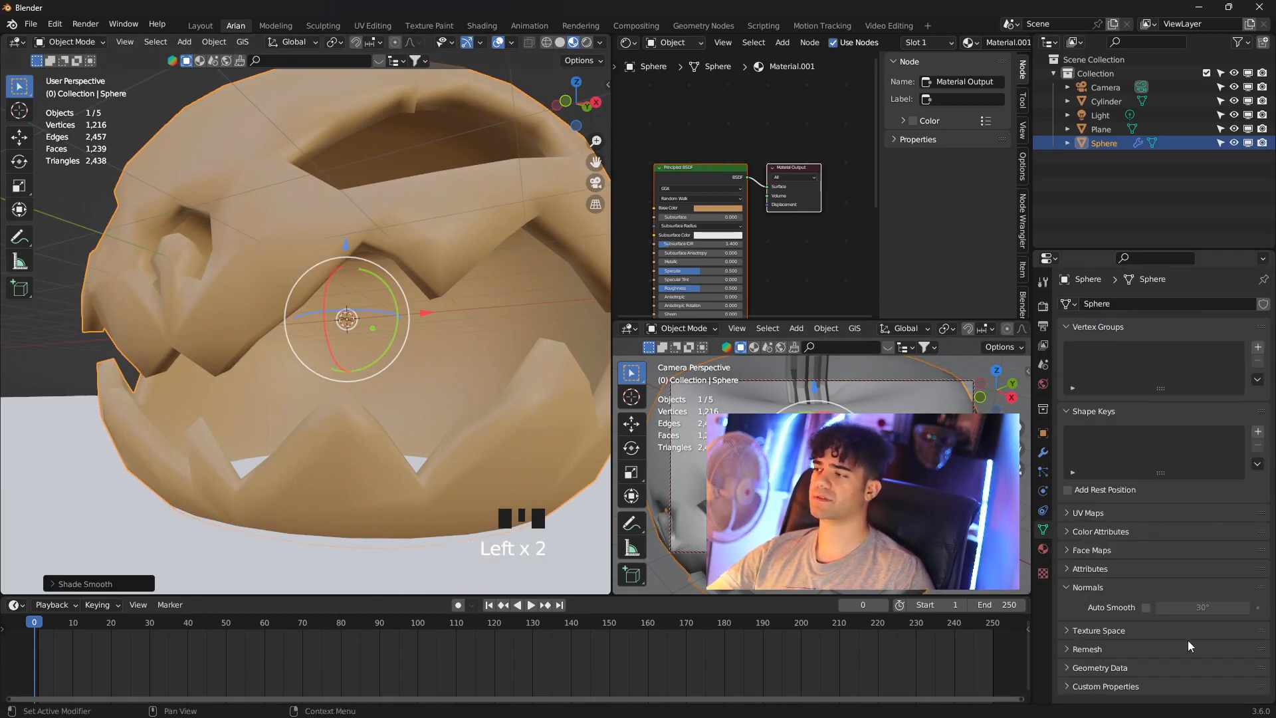
left_click(1146, 609)
middle_click_drag(527, 382, 557, 87)
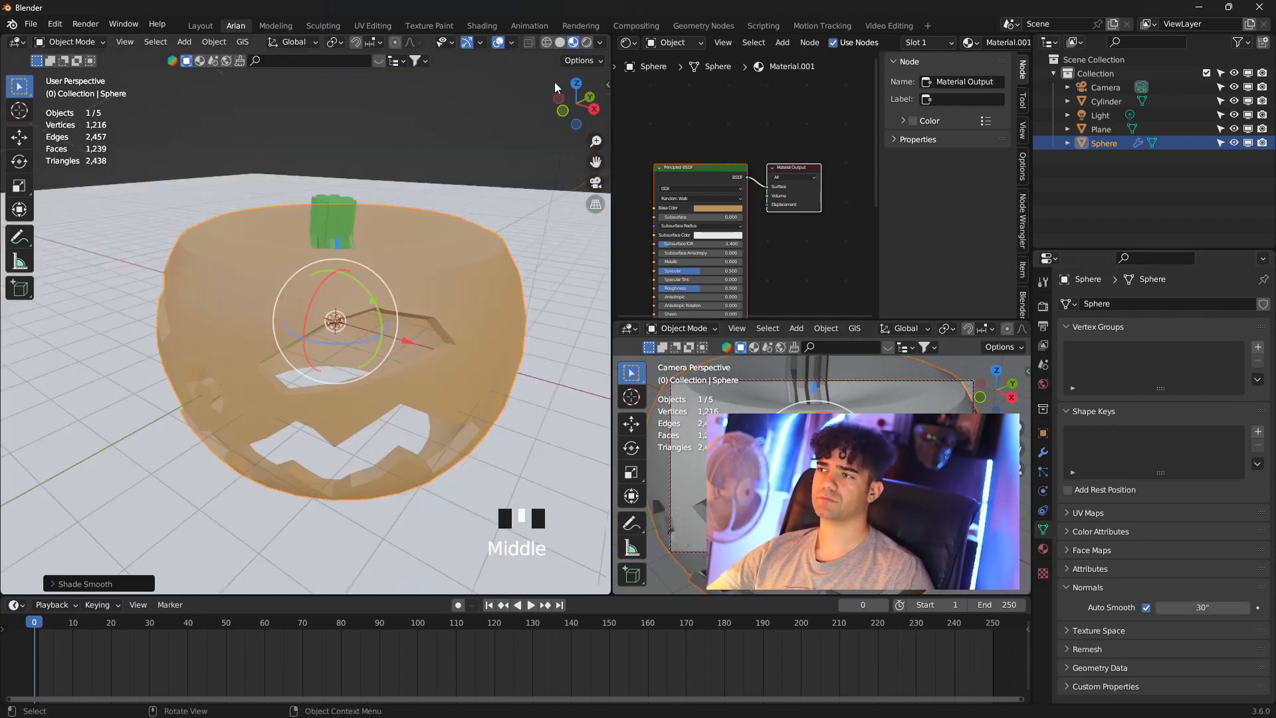
left_click(586, 41)
middle_click_drag(464, 161, 455, 178)
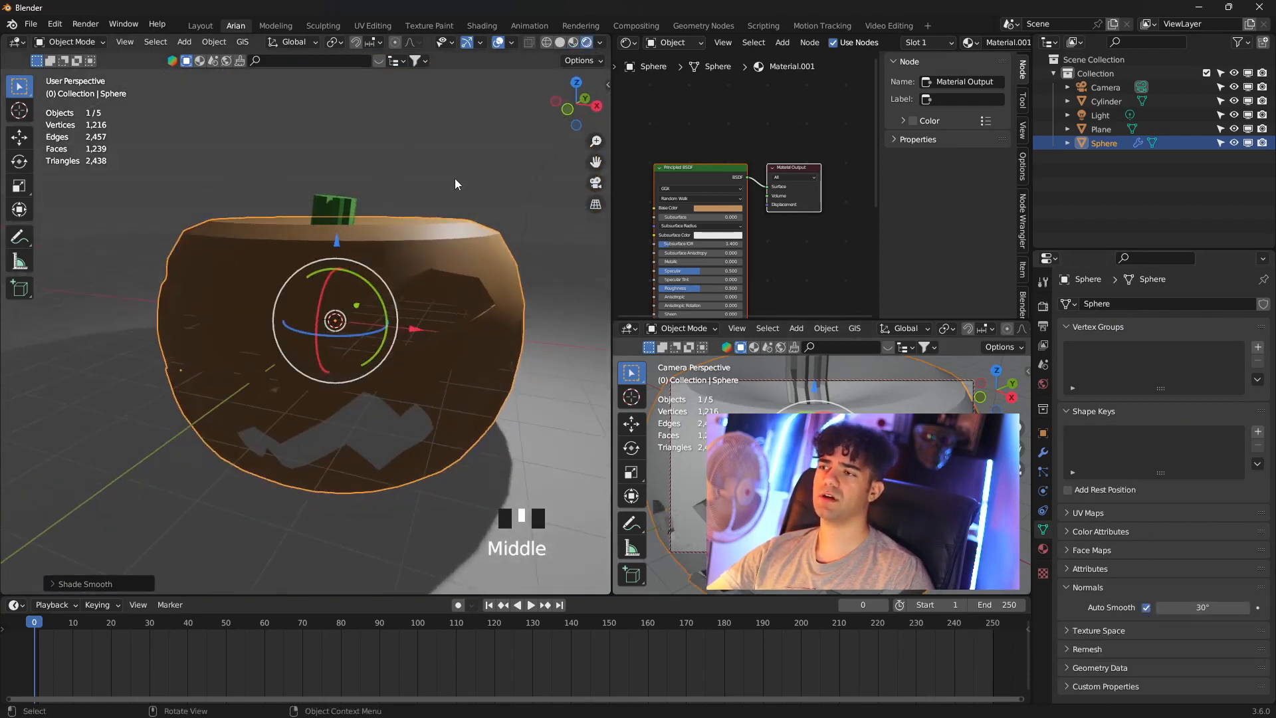
scroll(423, 243, "down", 2)
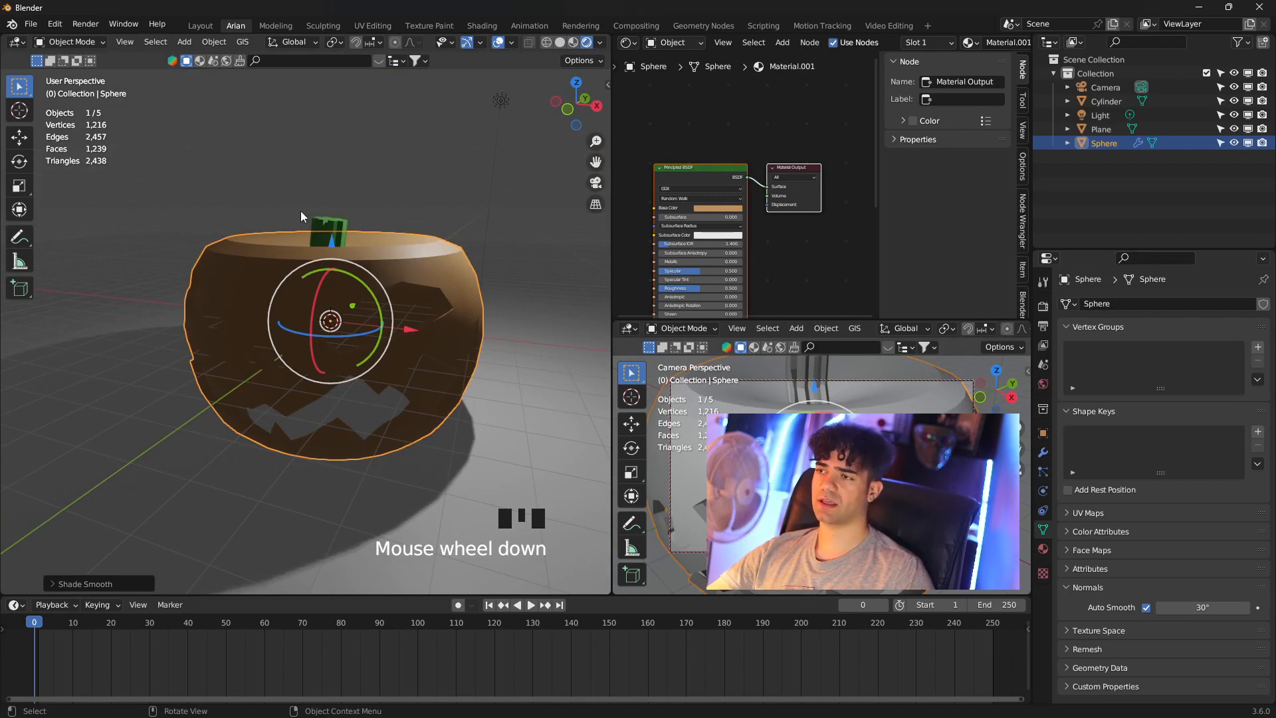
- Add a point light at the pumpkin's center and move it straight down into the lower part of the hollow
key("shift+a")
mouse_move(258, 384)
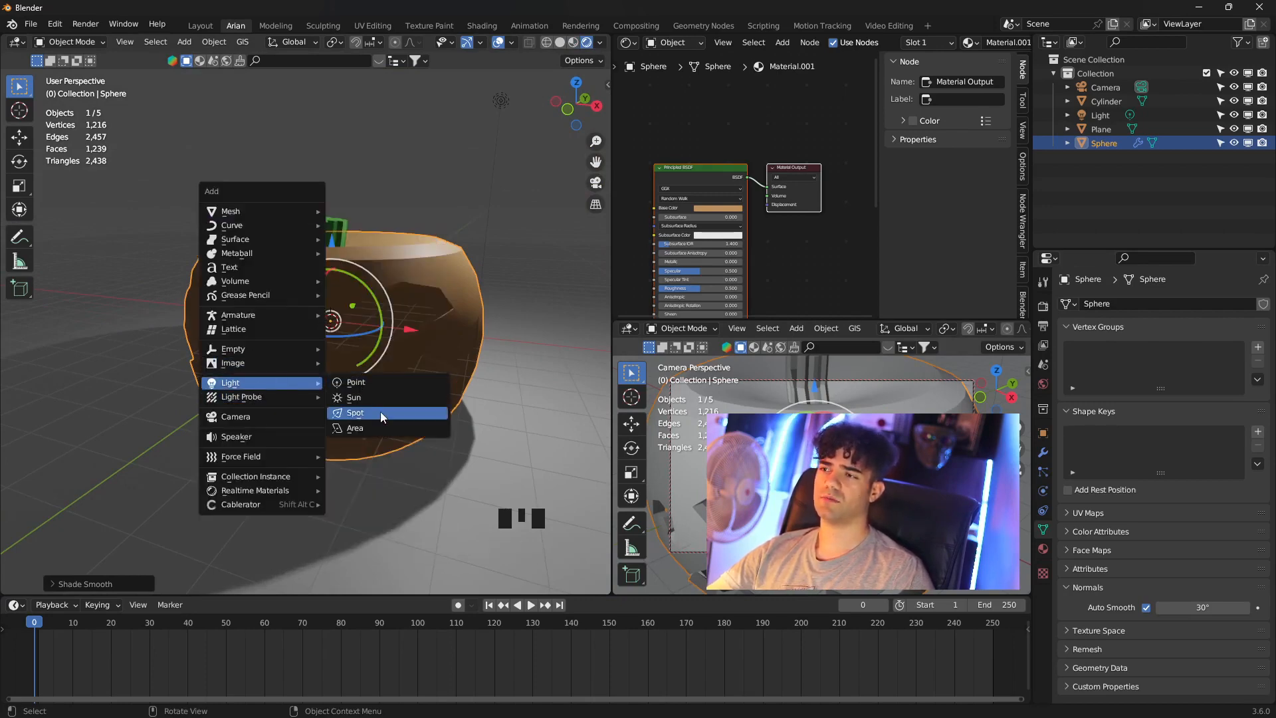
left_click(378, 382)
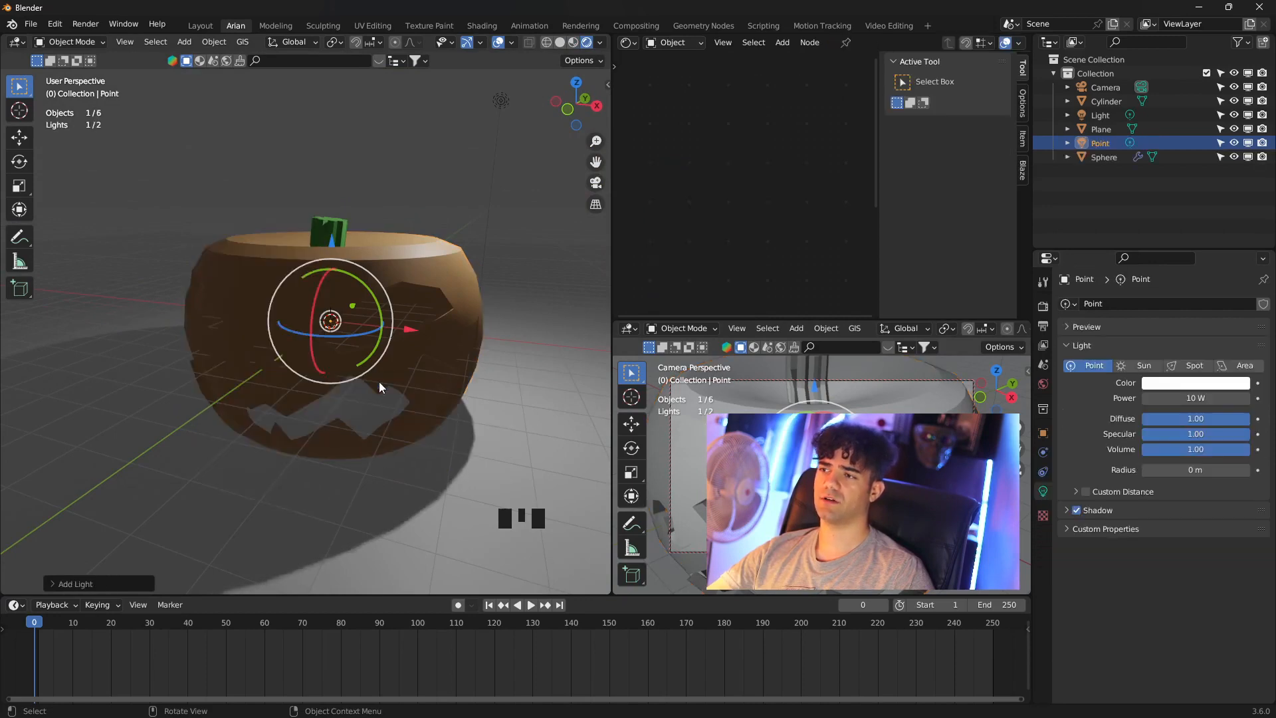
scroll(384, 263, "down", 2)
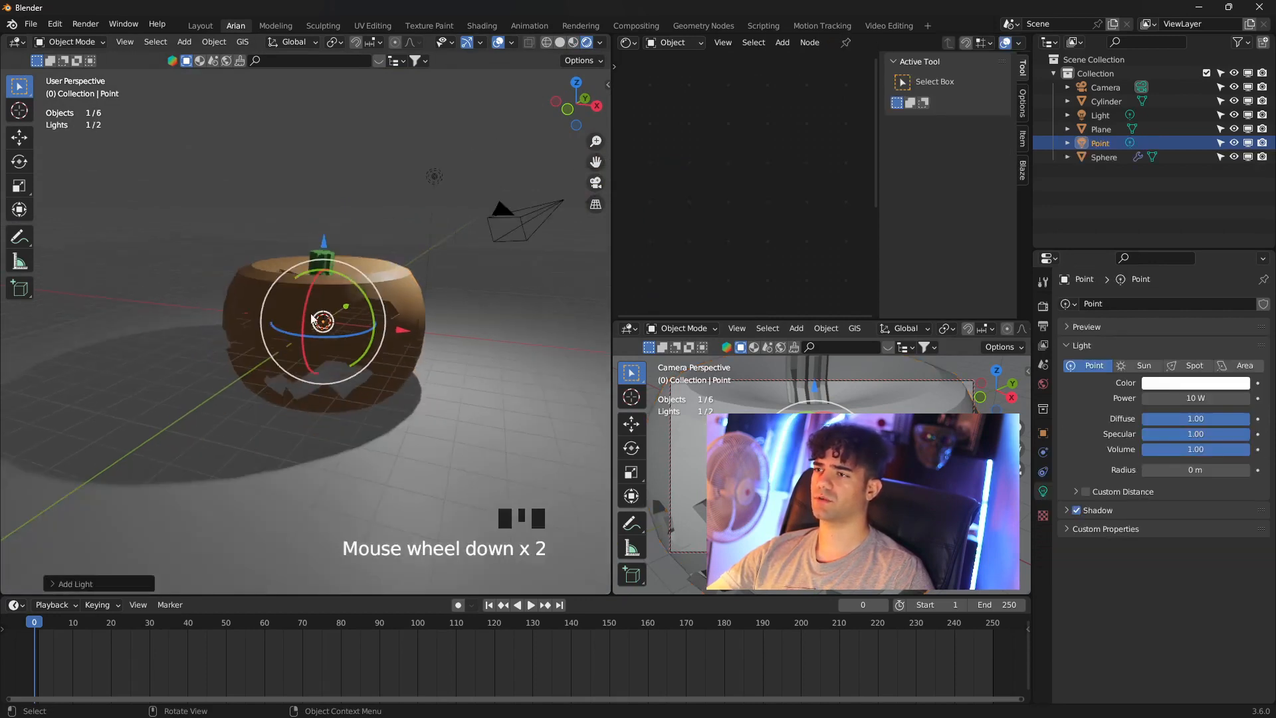
left_click_drag(333, 243, 335, 354)
scroll(363, 366, "up", 3)
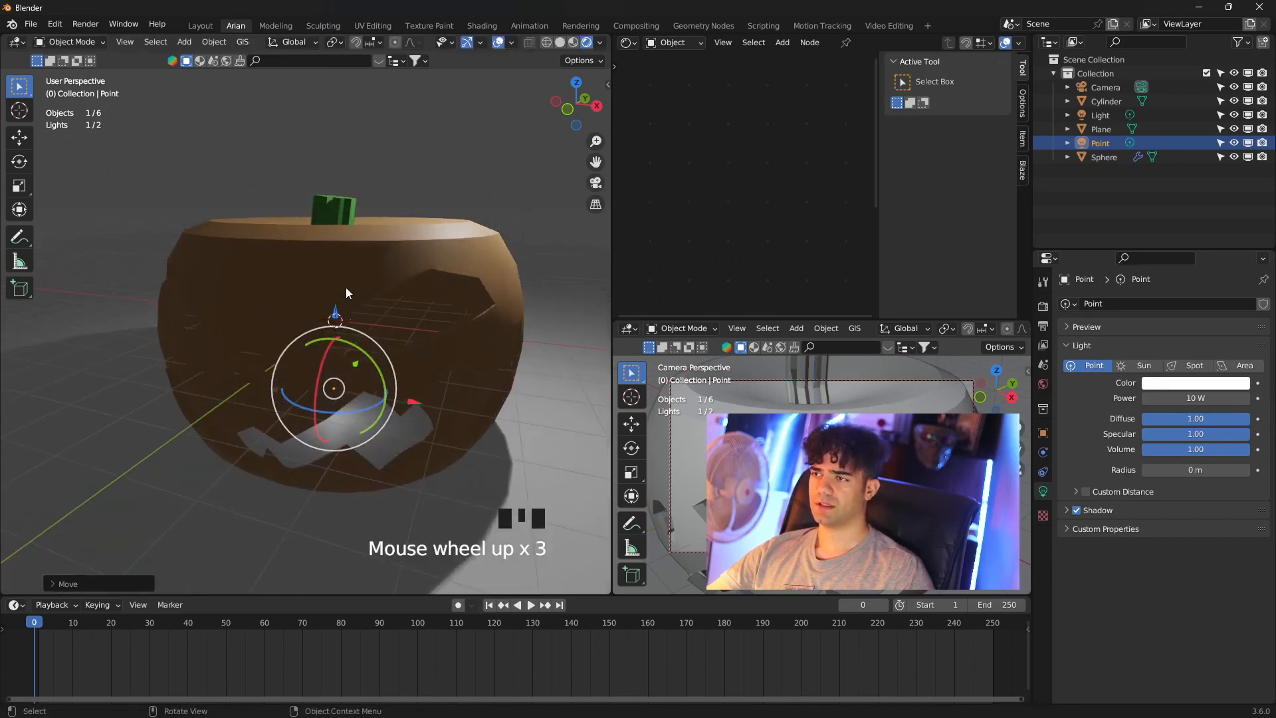
middle_click_drag(346, 287, 372, 312)
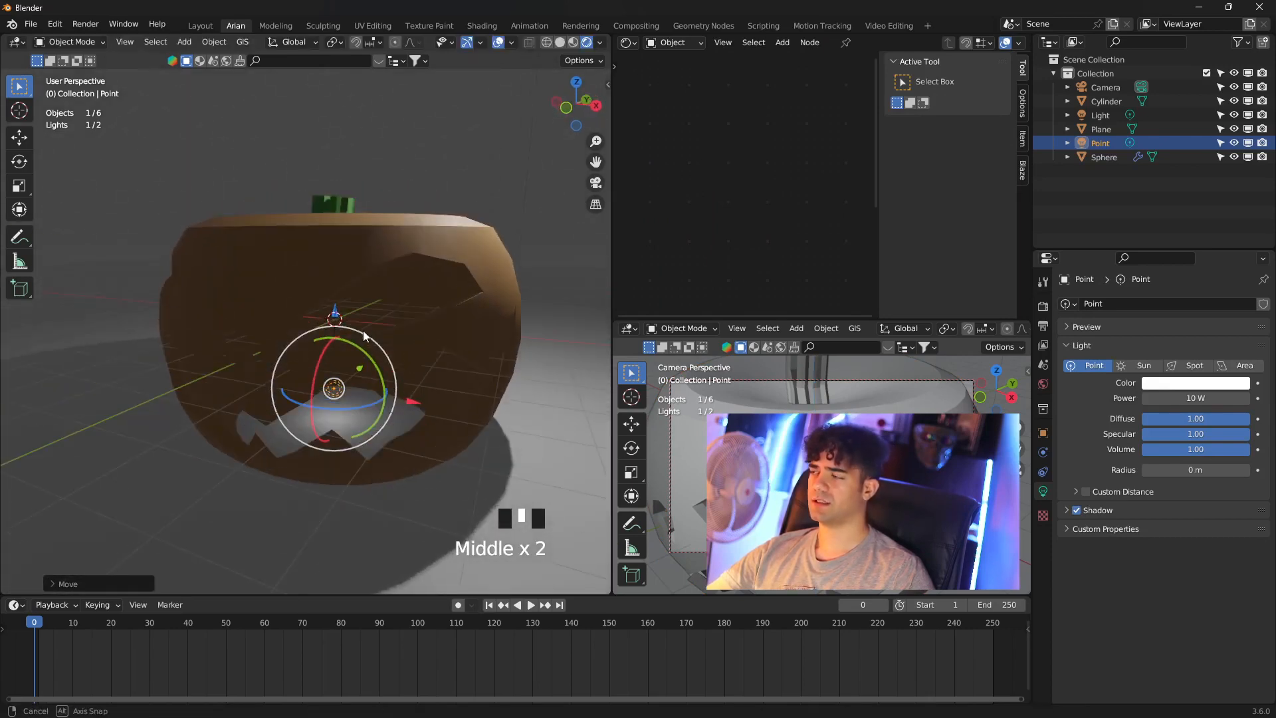
- Set the inner point light's power to 100 W and its color to yellow
left_click(1171, 398)
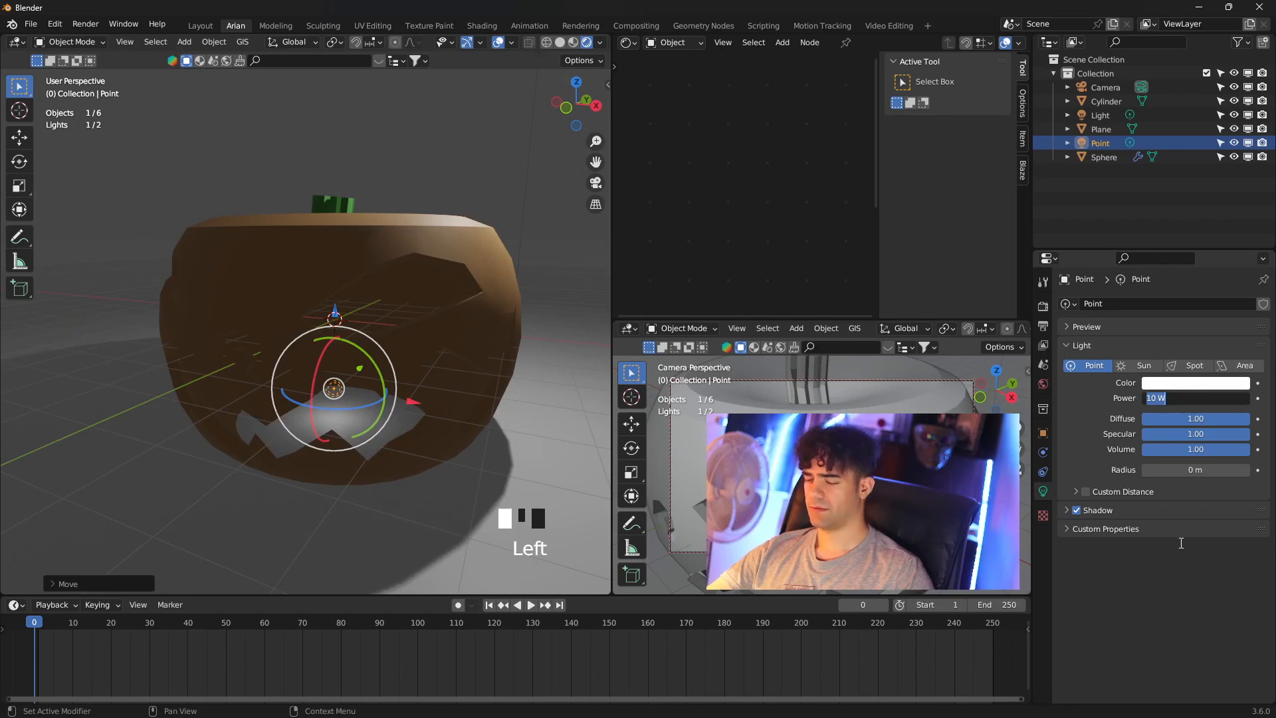
type("100")
key("Return")
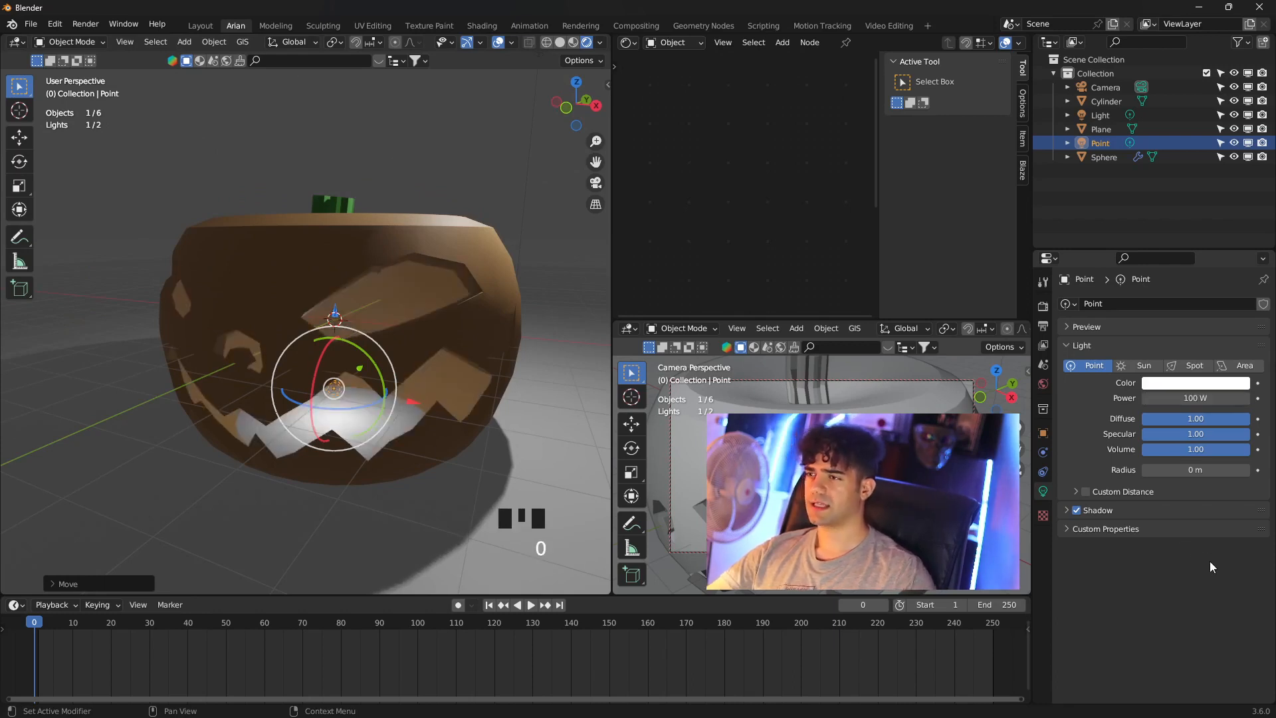
left_click(1189, 384)
left_click_drag(1186, 273, 1149, 267)
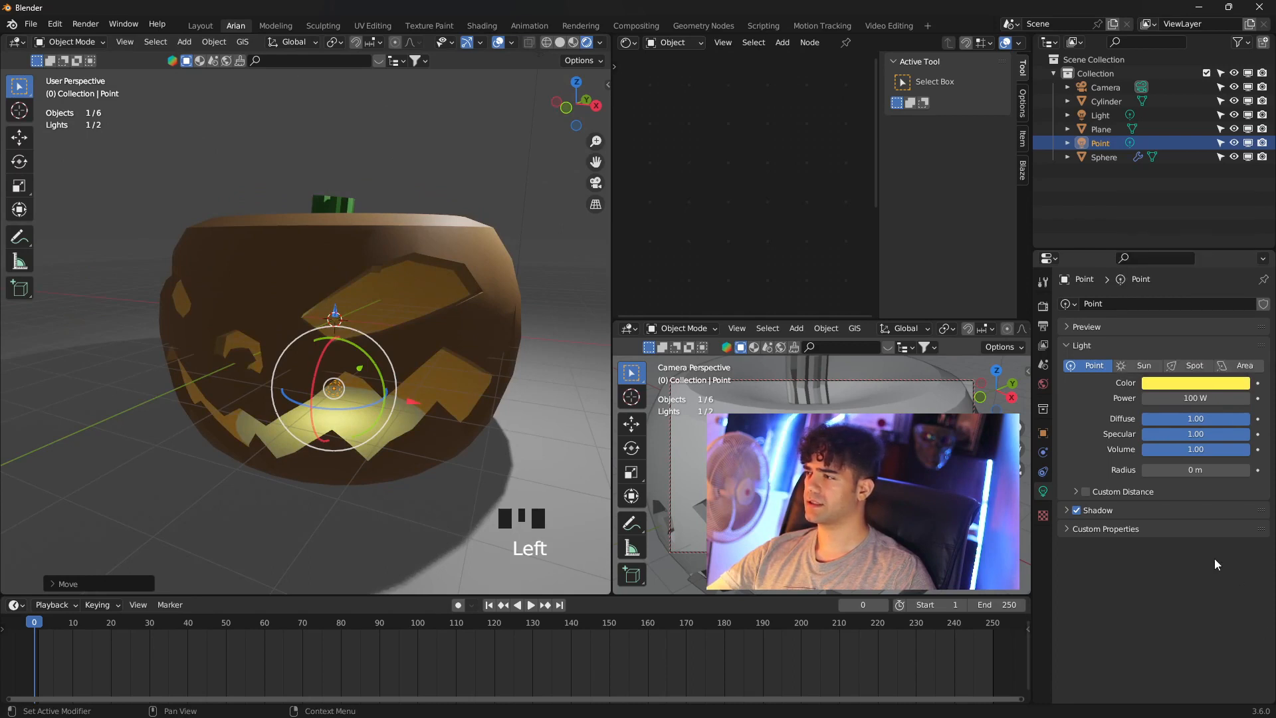
- Enable Ambient Occlusion, Bloom, Screen Space Reflections and Motion Blur for the Eevee render
left_click(1043, 306)
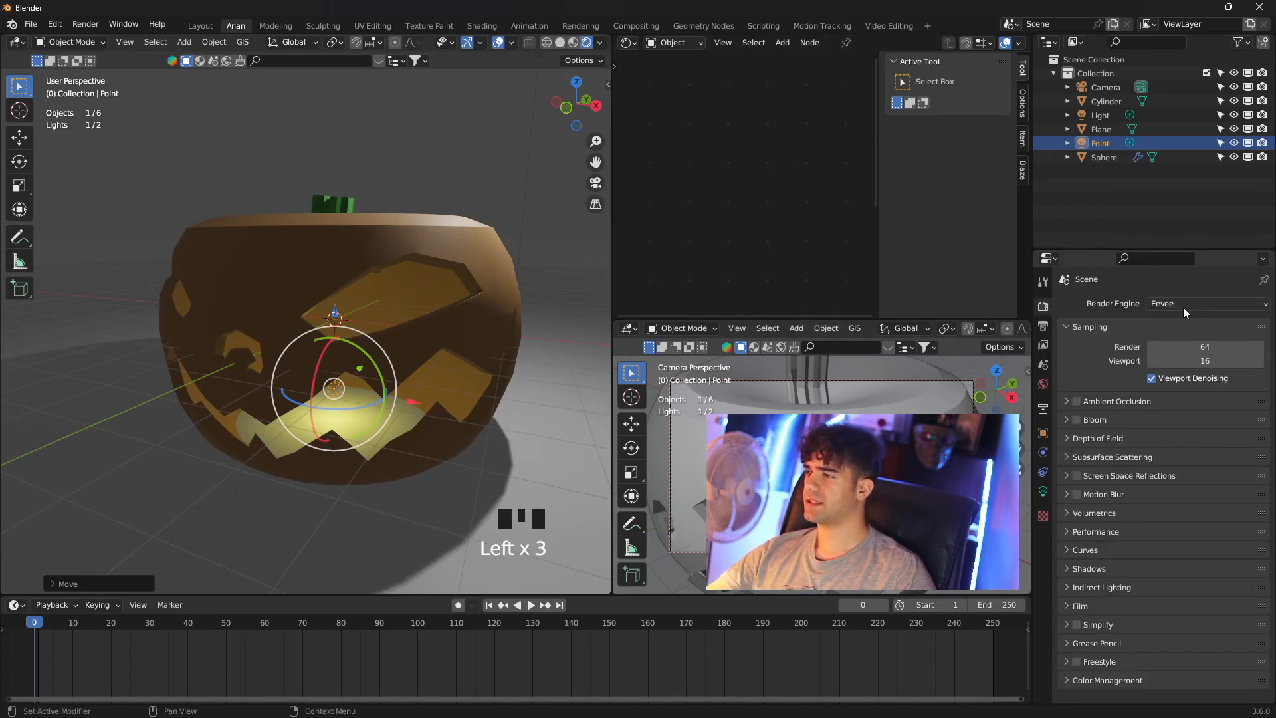
left_click(1077, 401)
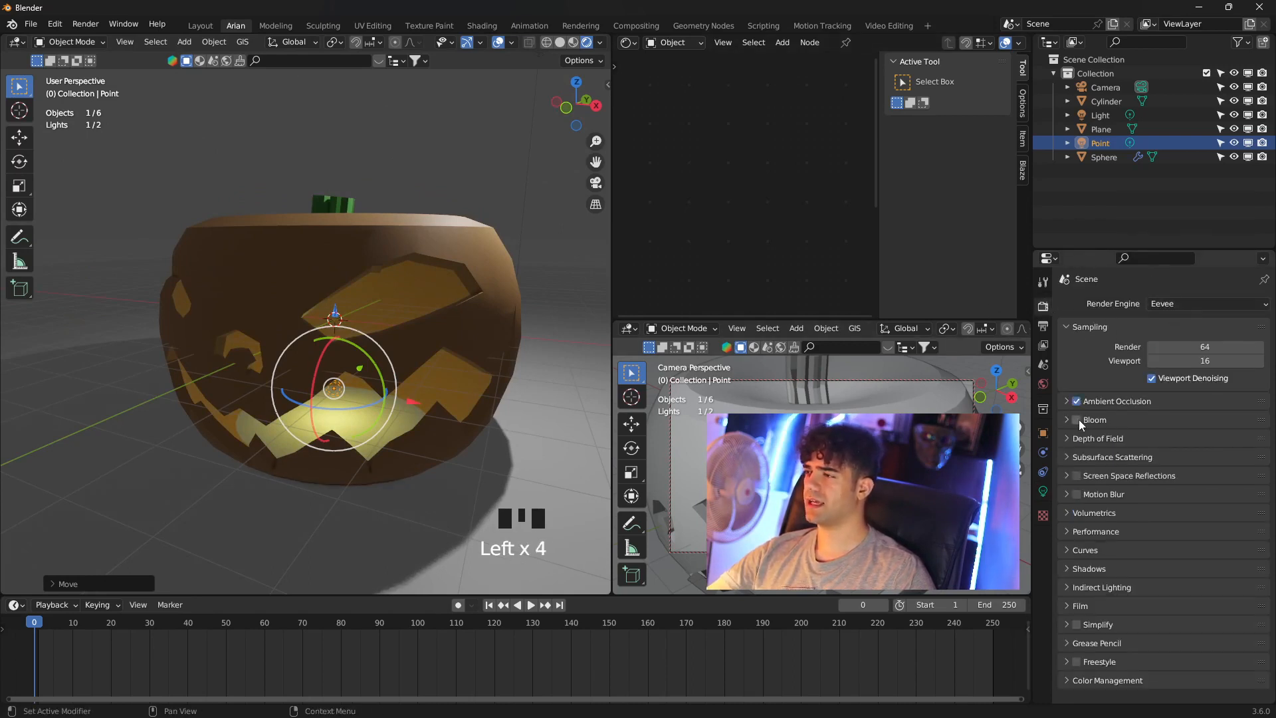
left_click(1077, 419)
left_click(1077, 479)
left_click(1077, 476)
left_click(1074, 481)
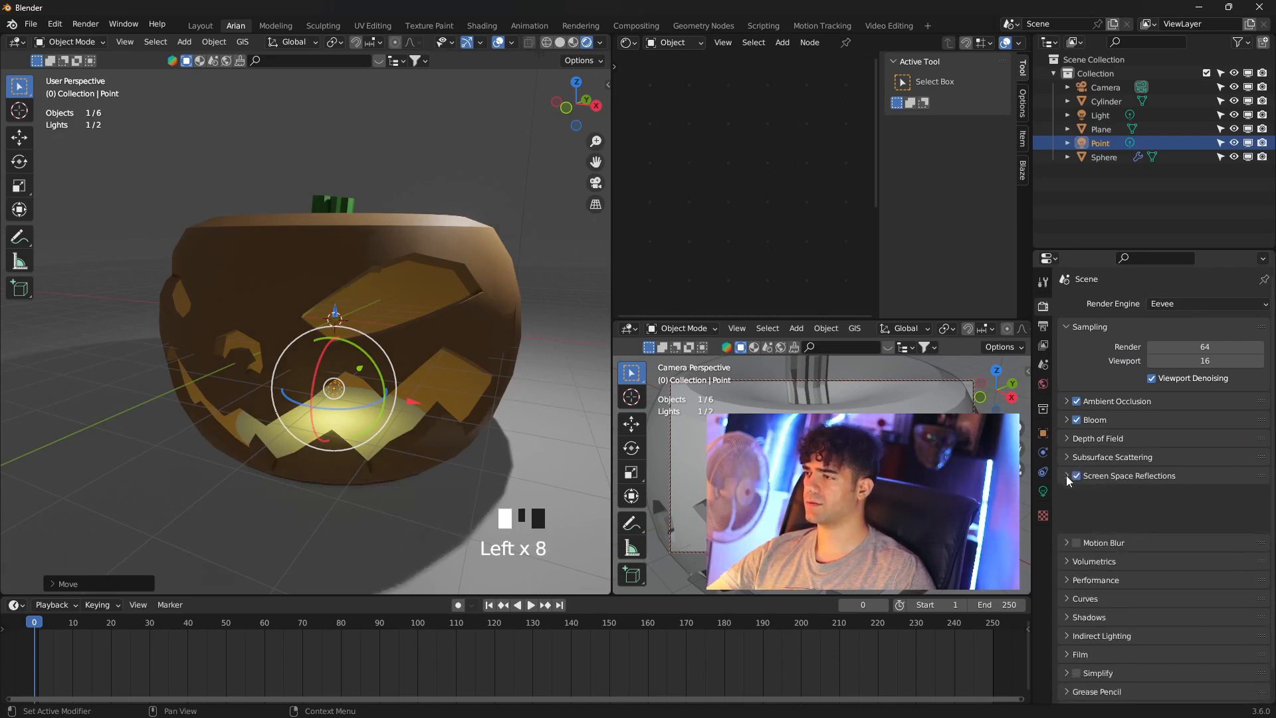
left_click(1078, 495)
left_click(1067, 454)
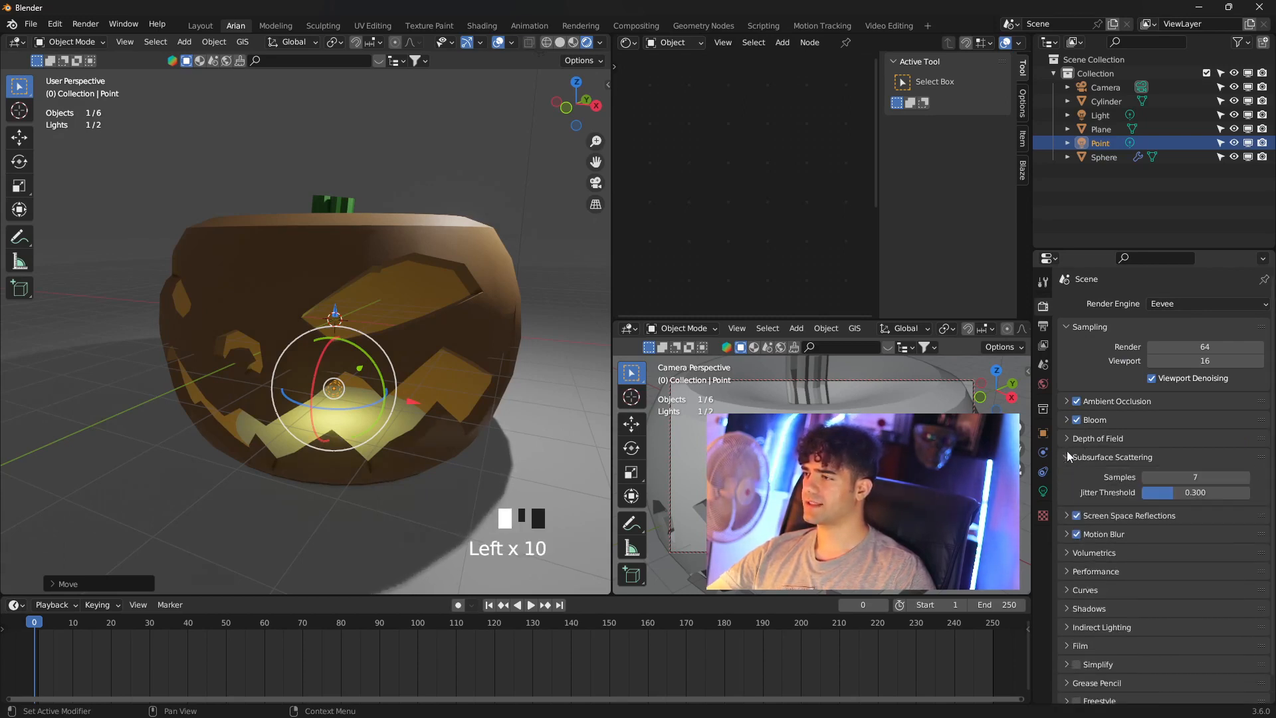
left_click(1077, 457)
left_click(1077, 456)
left_click(1079, 460)
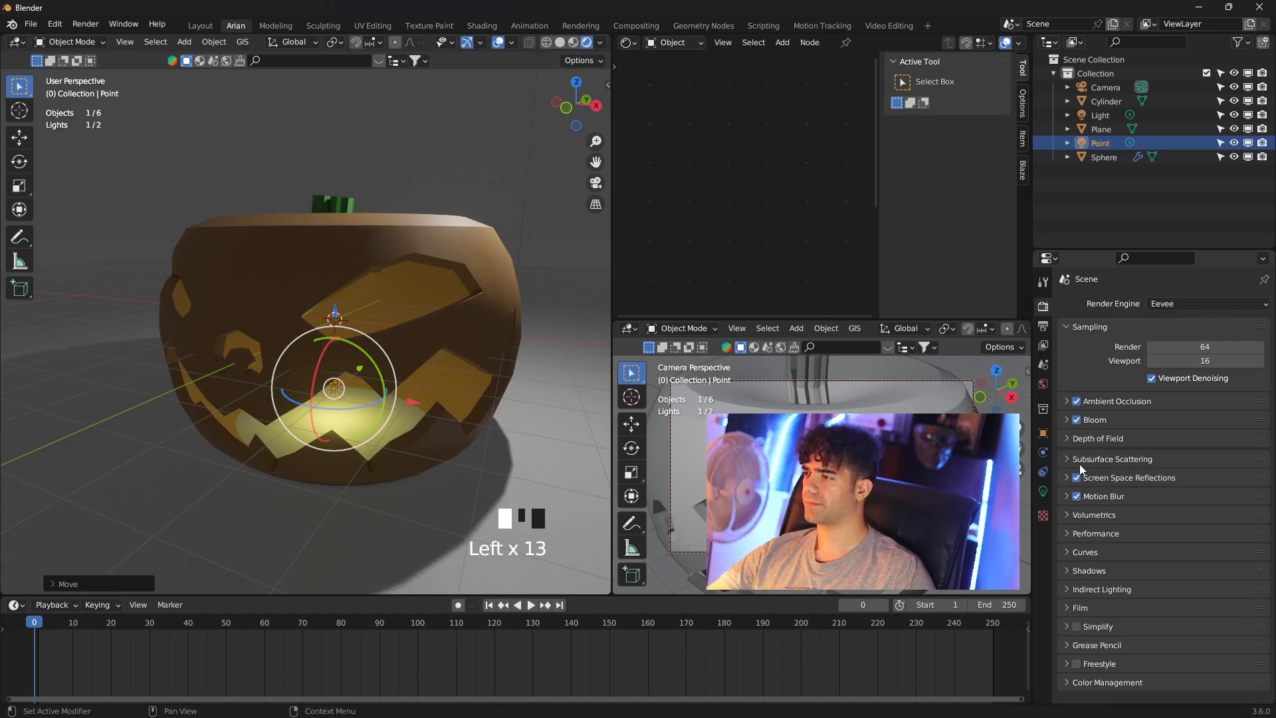
- Set the volumetrics tile size to 2 px and enable Volumetric Shadows
left_click(1067, 510)
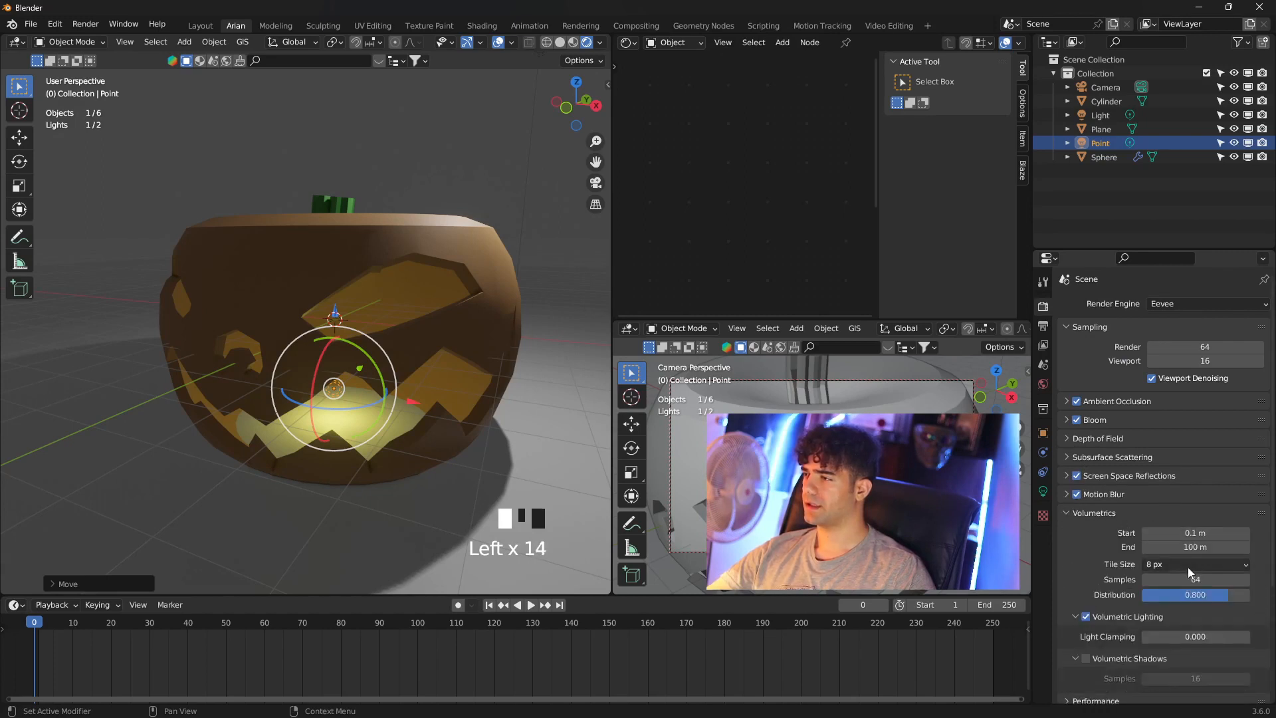
left_click_drag(1187, 567, 1180, 591)
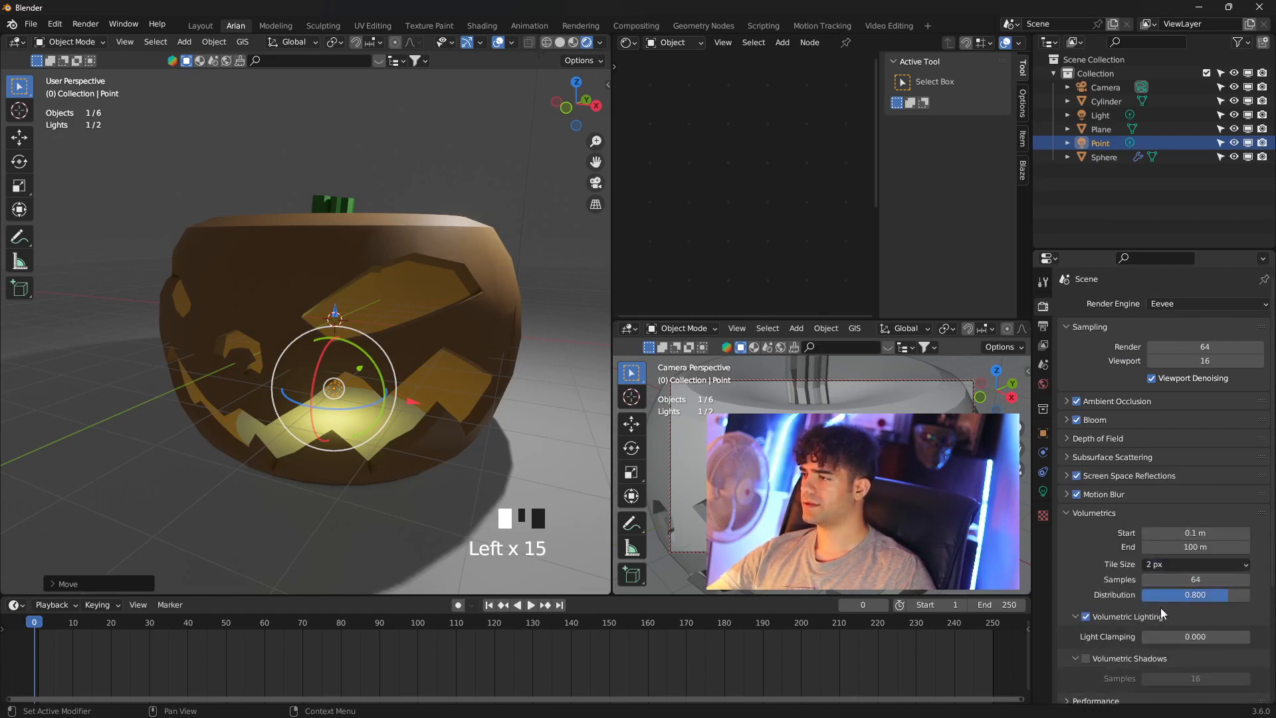
scroll(1131, 622, "down", 1)
left_click(1085, 633)
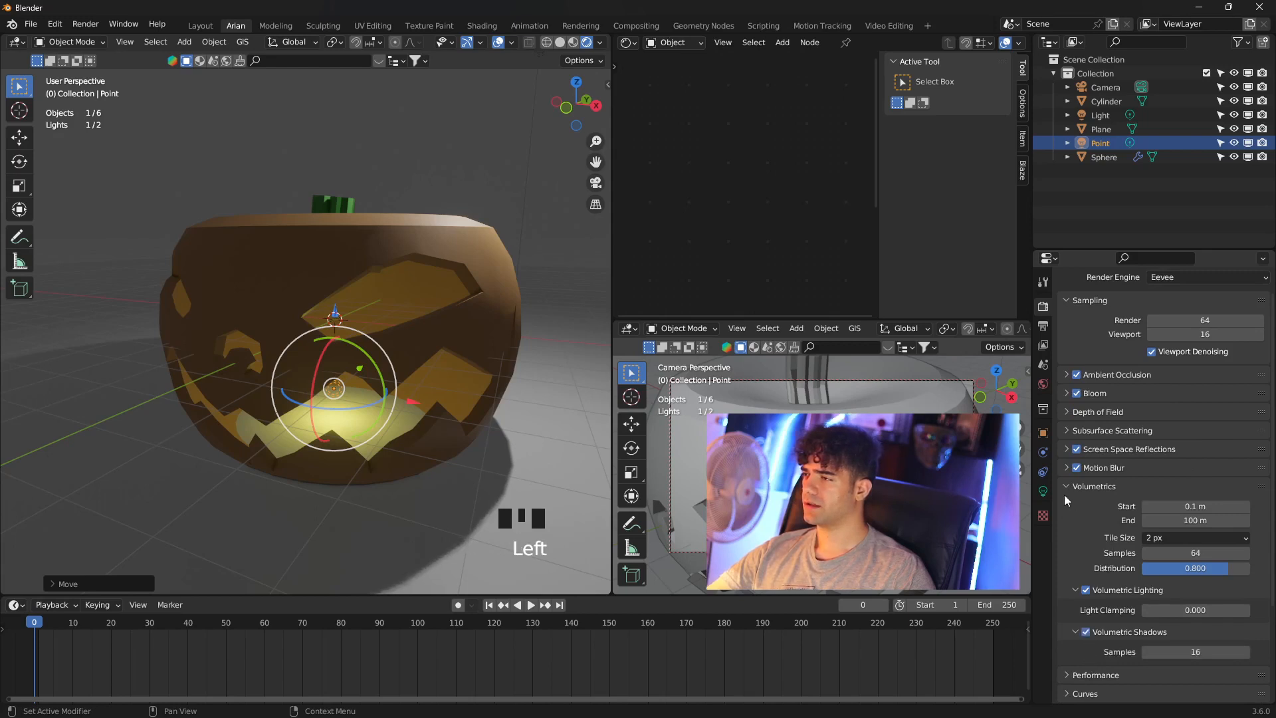
scroll(1063, 495, "down", 1)
left_click(1073, 463)
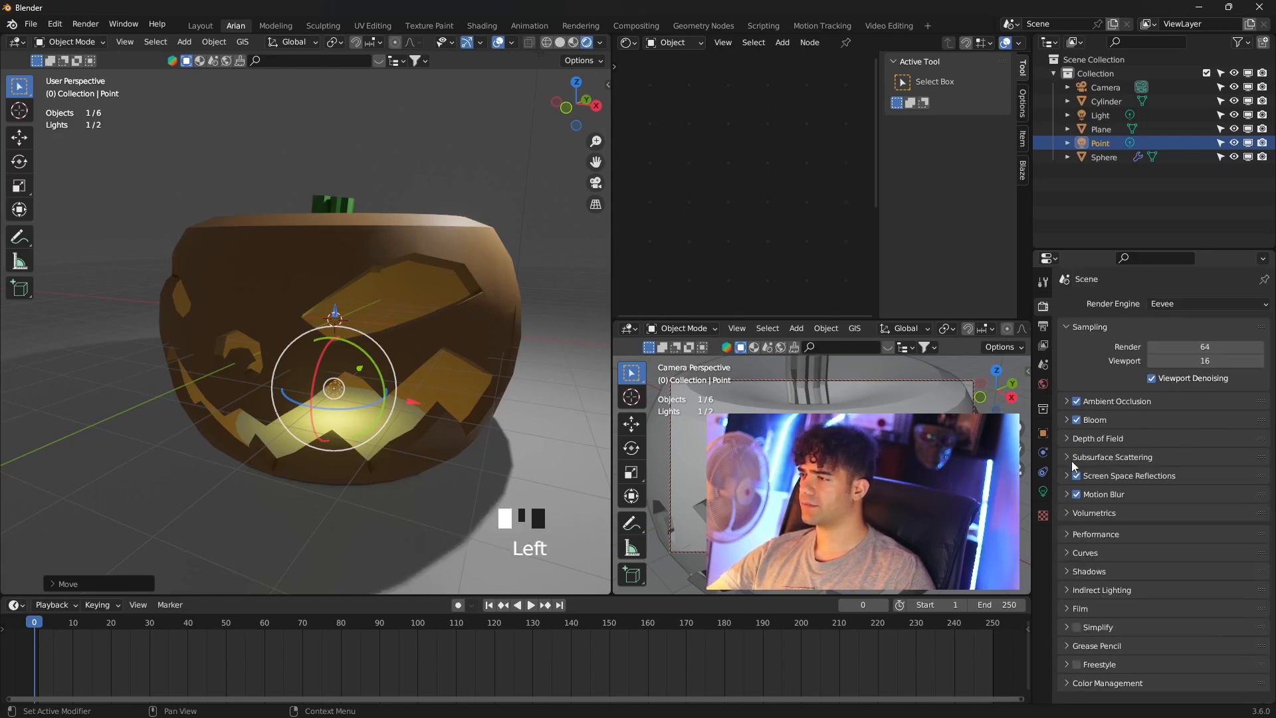
- Enable High Quality Normals in the render performance settings
left_click(1074, 531)
left_click(1152, 550)
left_click(1095, 575)
left_click(1095, 575)
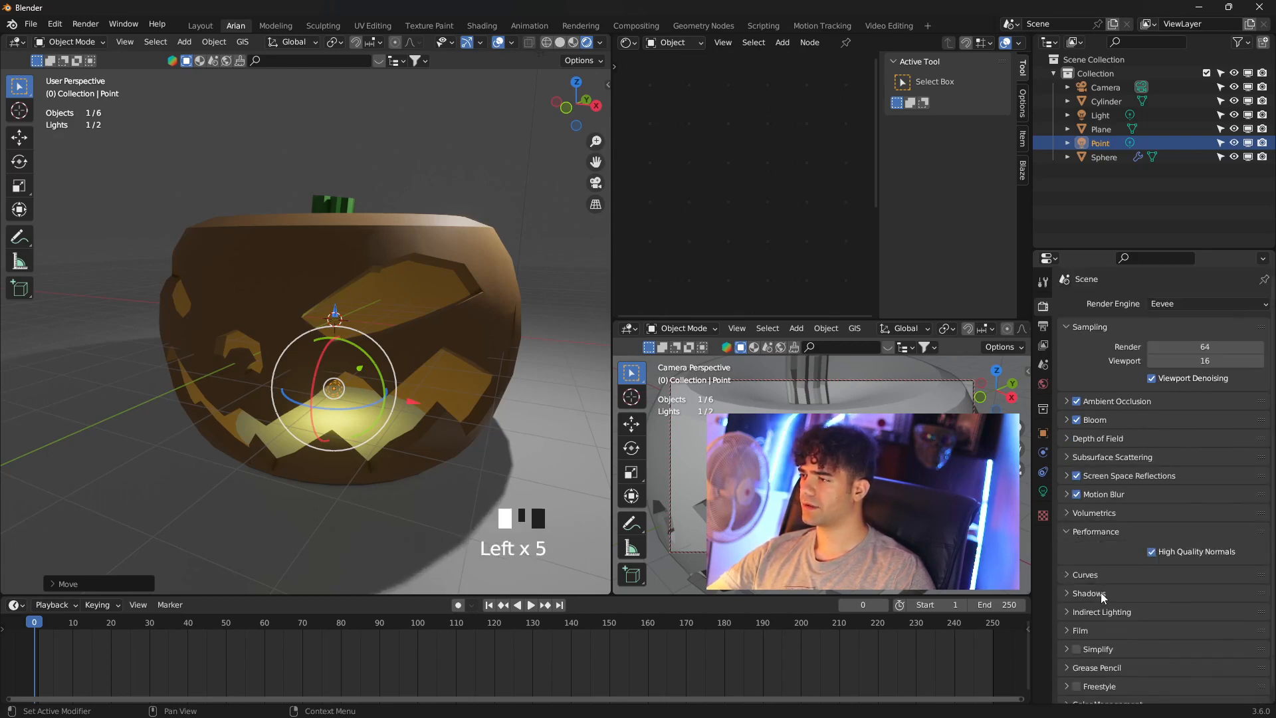
- Set the shadow cube size and cascade size to 4096 px and enable High Bit Depth shadows
left_click(1101, 592)
left_click(1164, 613)
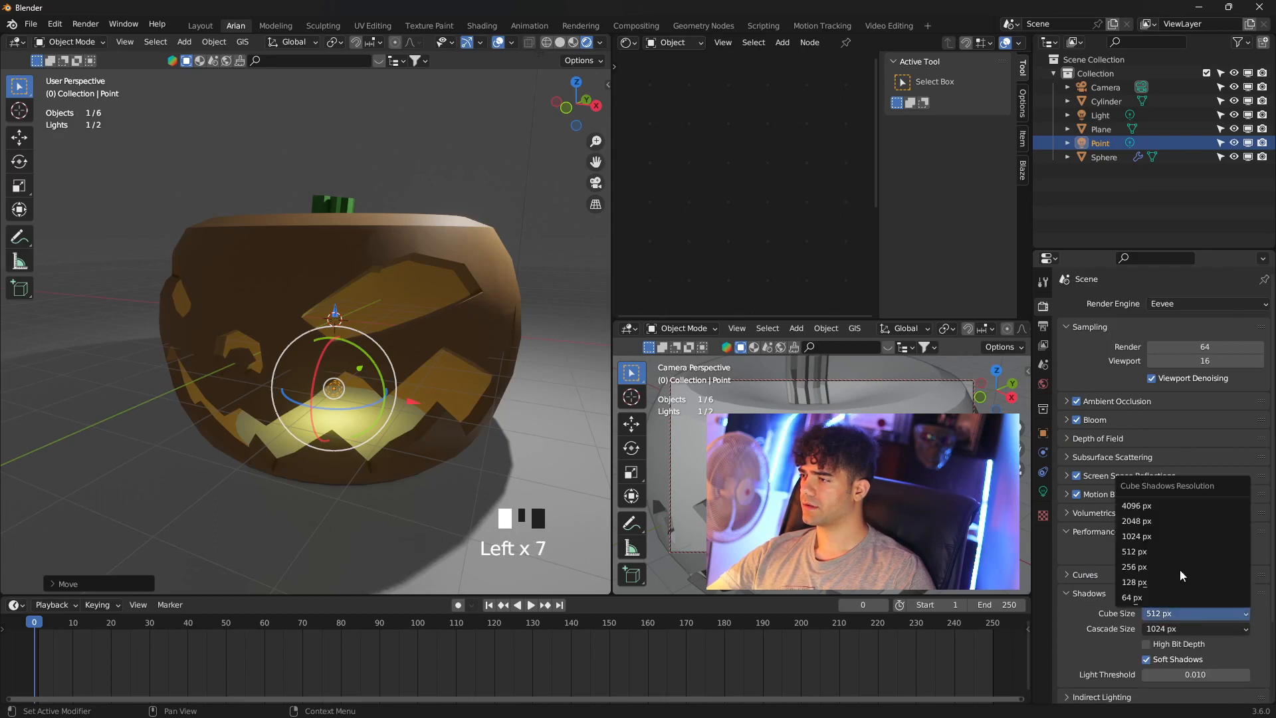
left_click(1149, 507)
left_click(1183, 628)
left_click(1155, 513)
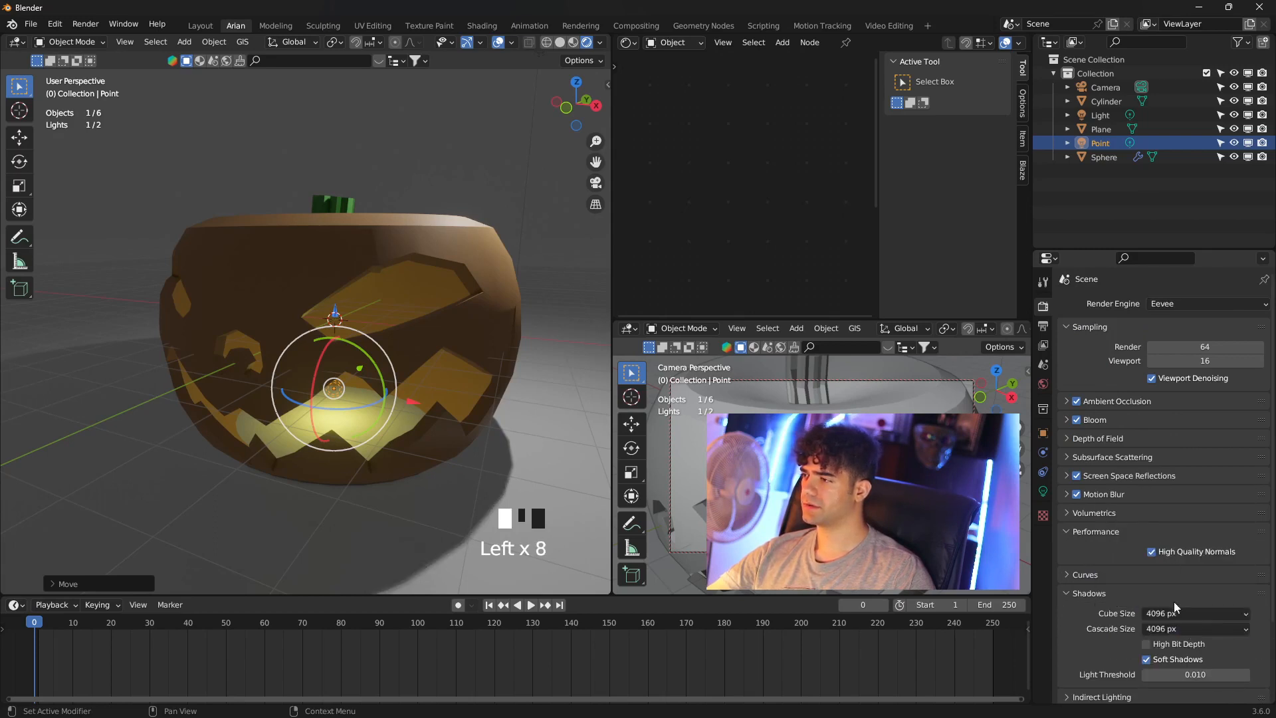
scroll(1114, 650, "down", 4)
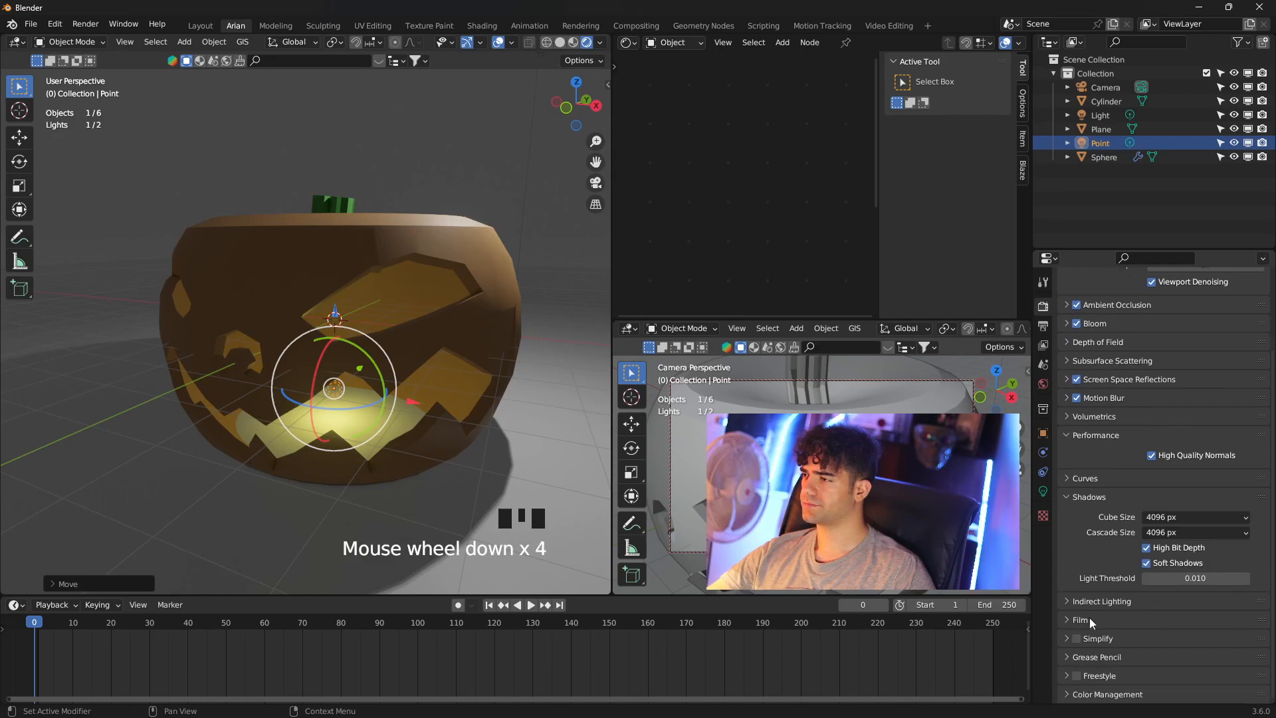
- Review the ambient occlusion, bloom, depth of field and subsurface scattering render settings
scroll(1083, 348, "up", 2)
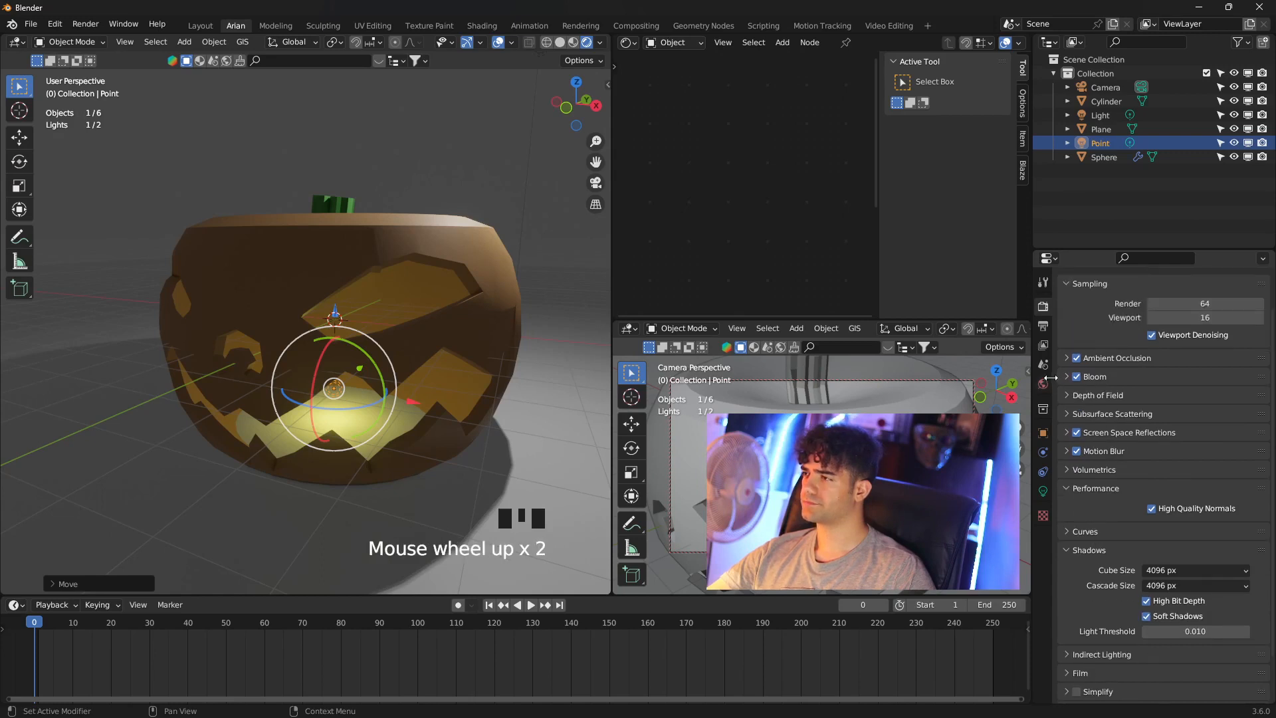
left_click(1062, 363)
left_click(1062, 363)
left_click(1065, 377)
left_click(1066, 381)
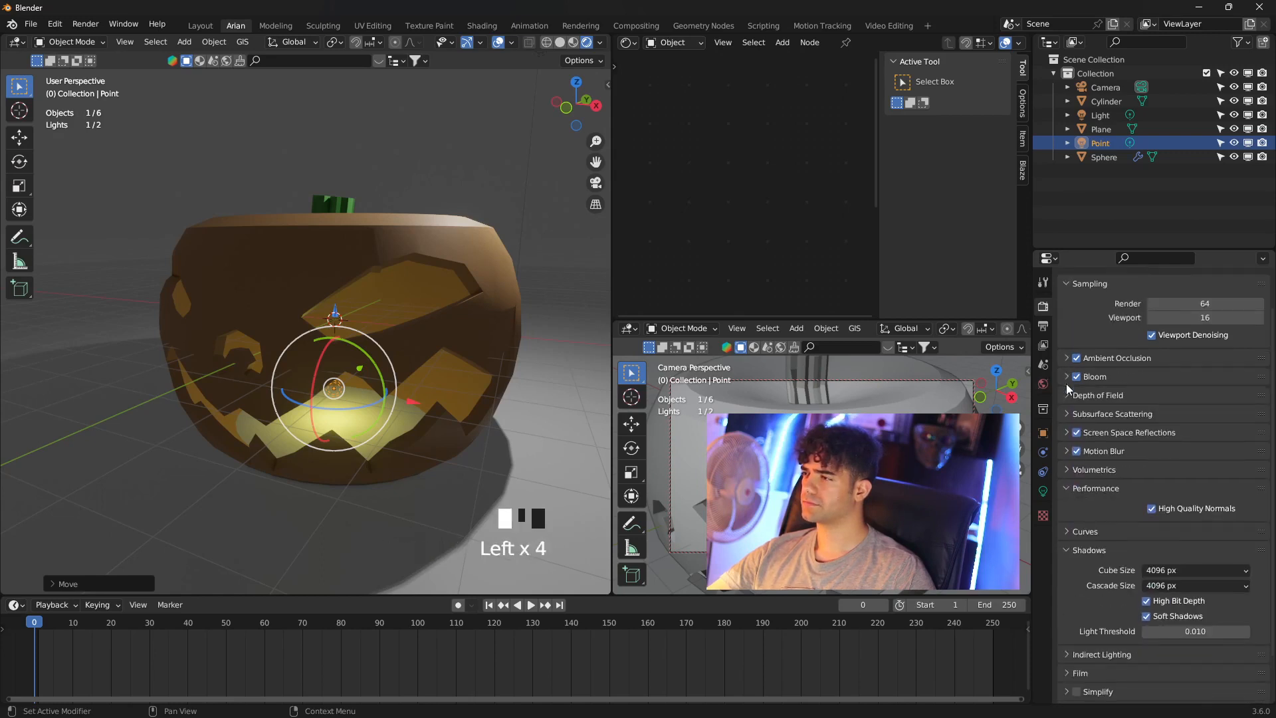
left_click(1066, 394)
left_click(1066, 395)
left_click(1066, 414)
left_click(1067, 413)
- Enable Refraction for the screen space reflections
left_click(1098, 433)
left_click(1146, 453)
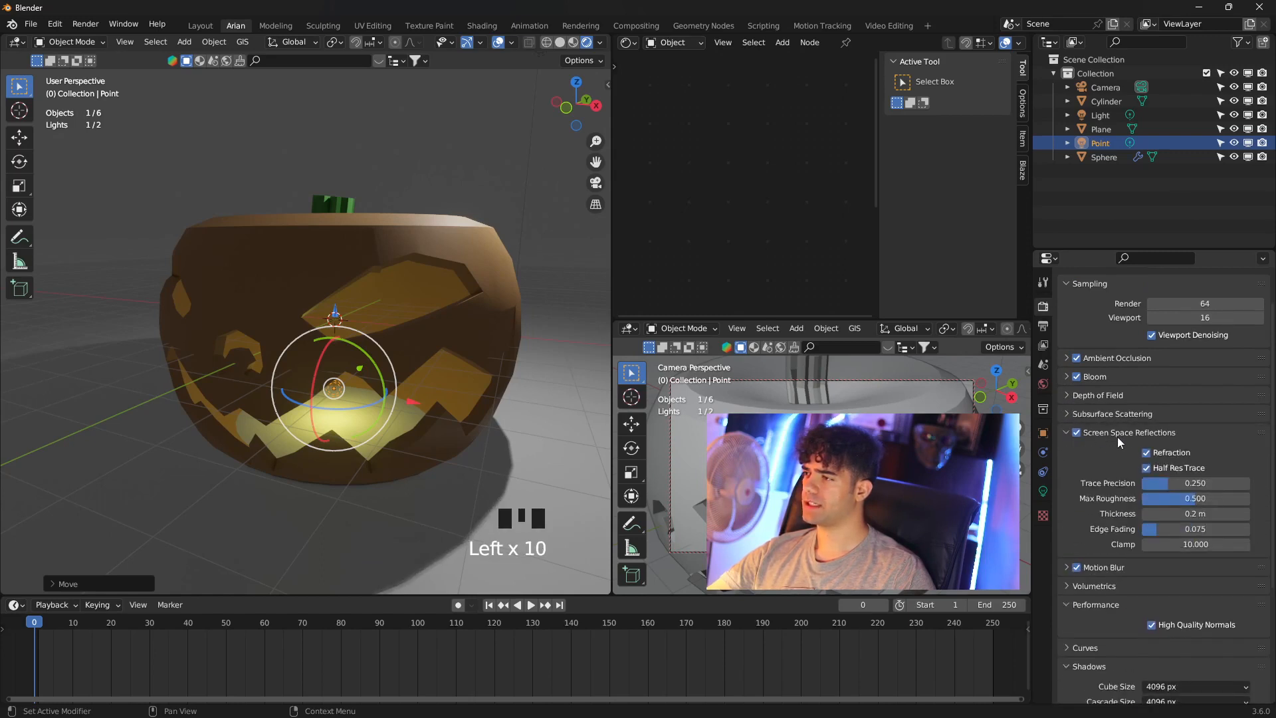
left_click(1118, 433)
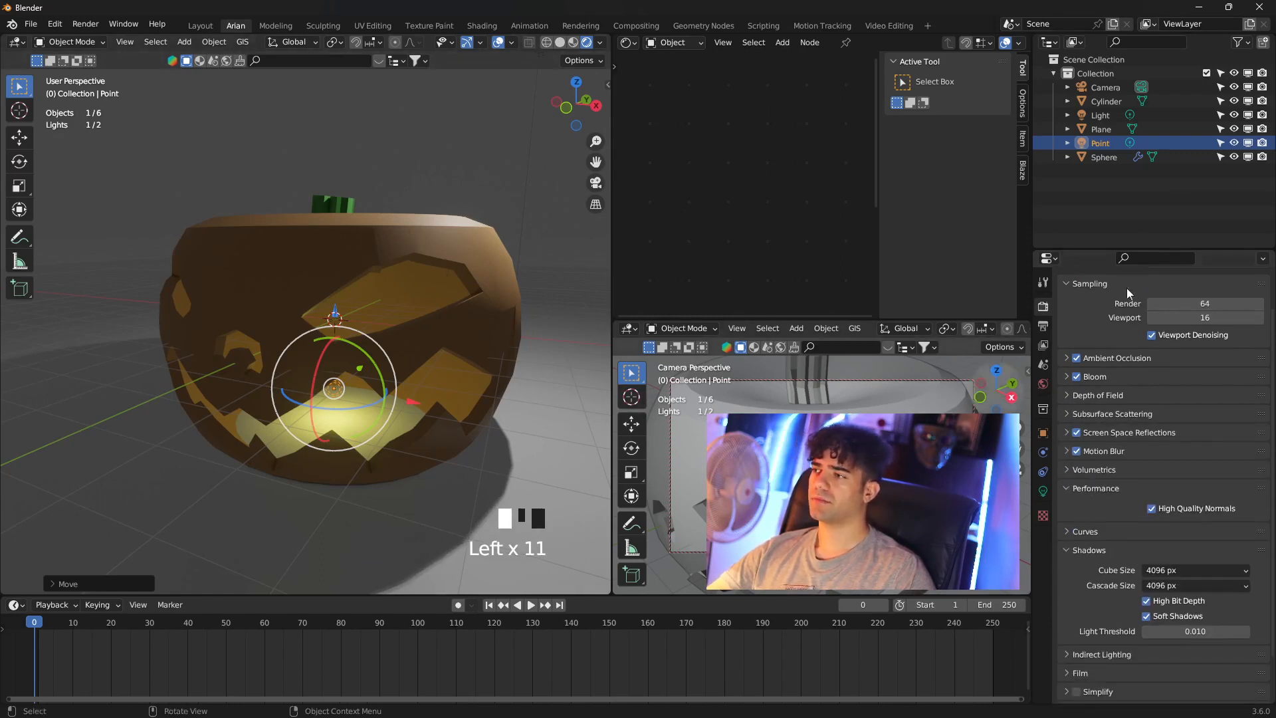
- Try a power of 10000 W on the original scene light above the pumpkin
left_click(1109, 148)
left_click(1106, 118)
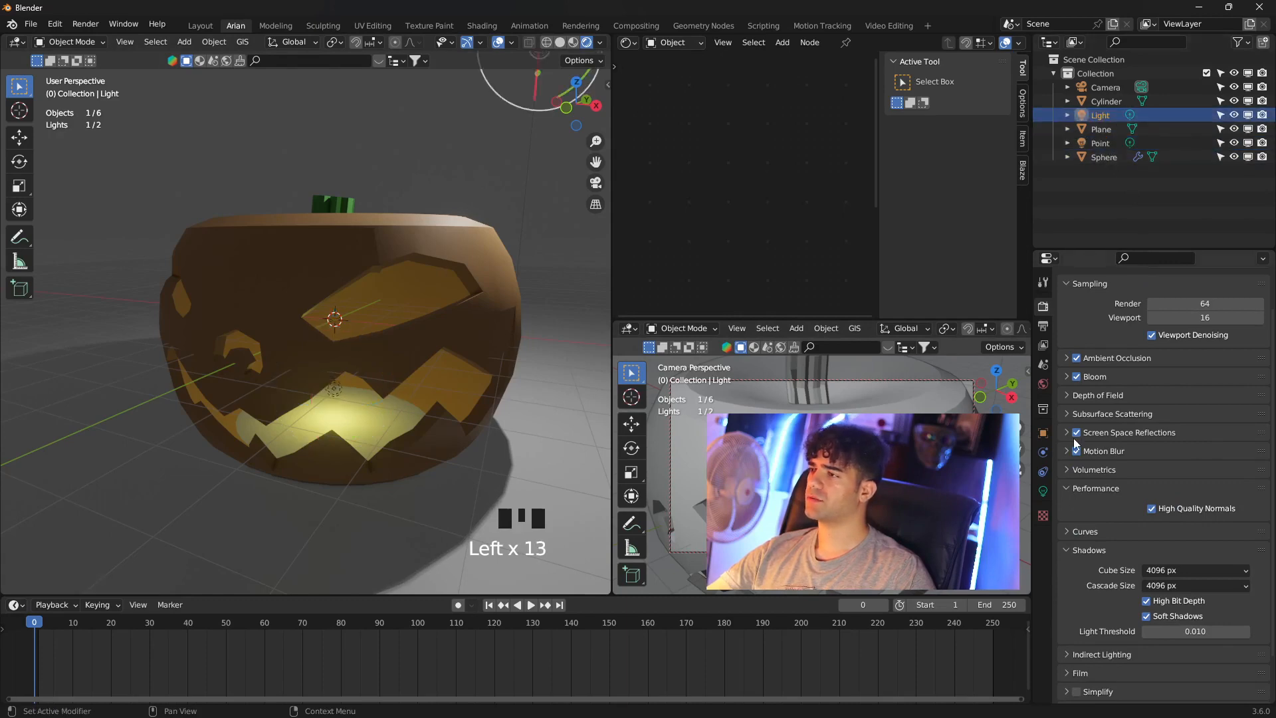
left_click(1045, 491)
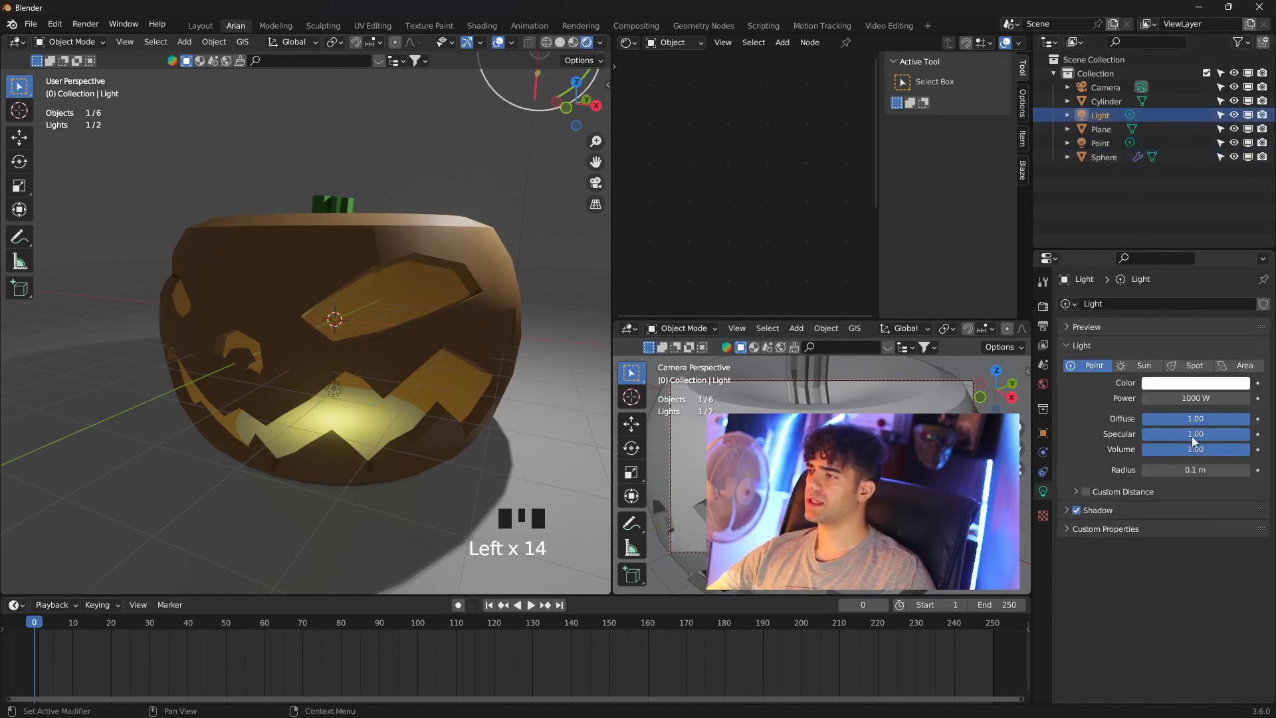
left_click(1196, 397)
type("1")
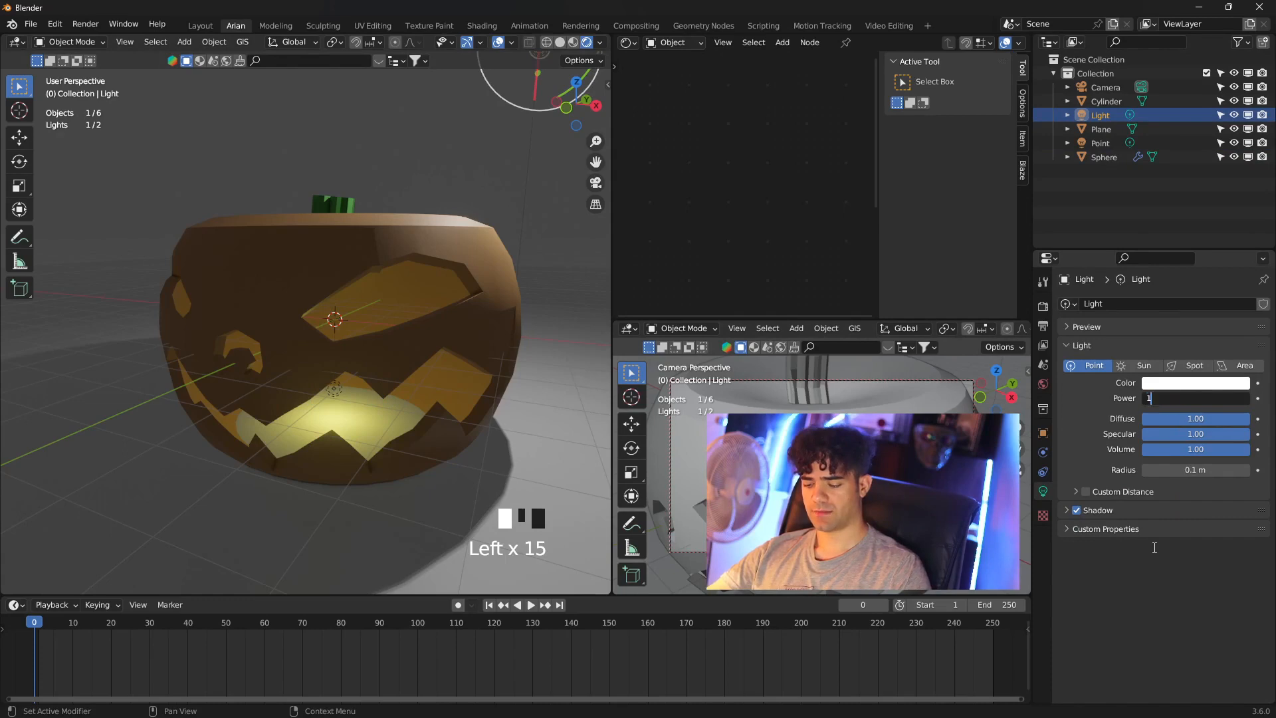
type("0000")
key("Return")
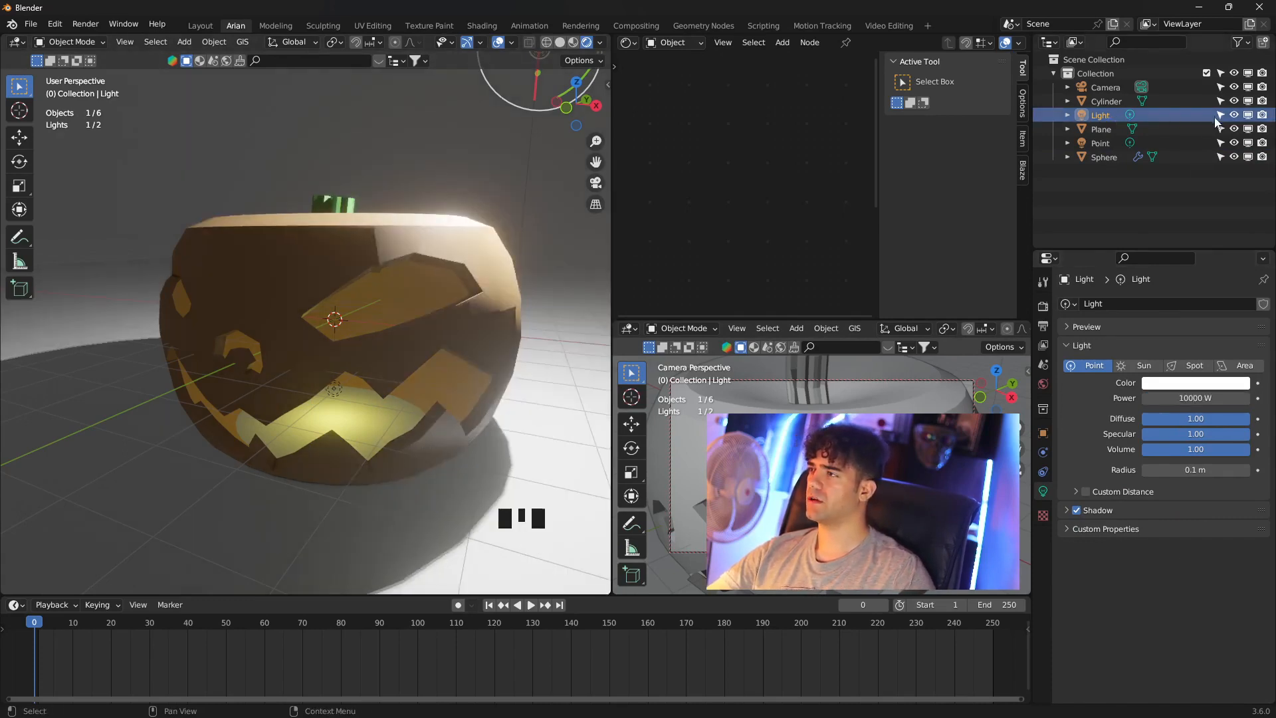
- Try the original scene light at 100 W, and set its power back to 1000 W
left_click(1199, 397)
type("100")
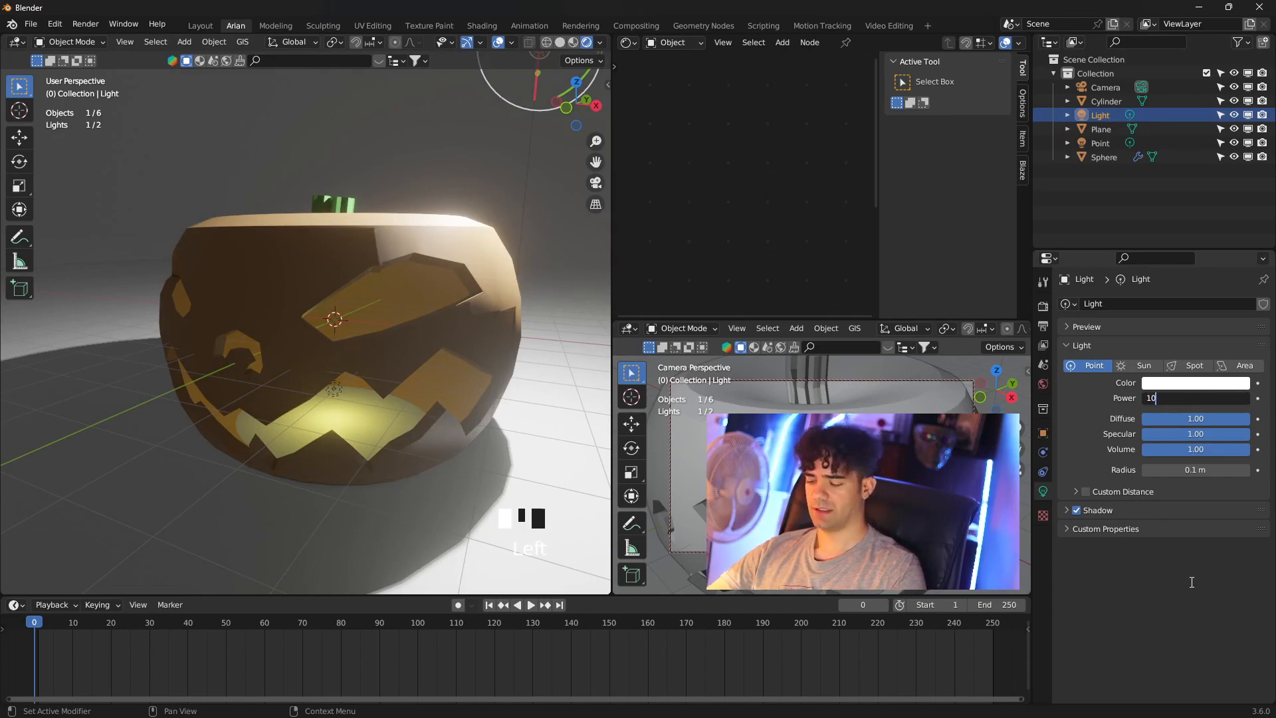
key("Return")
left_click(1200, 397)
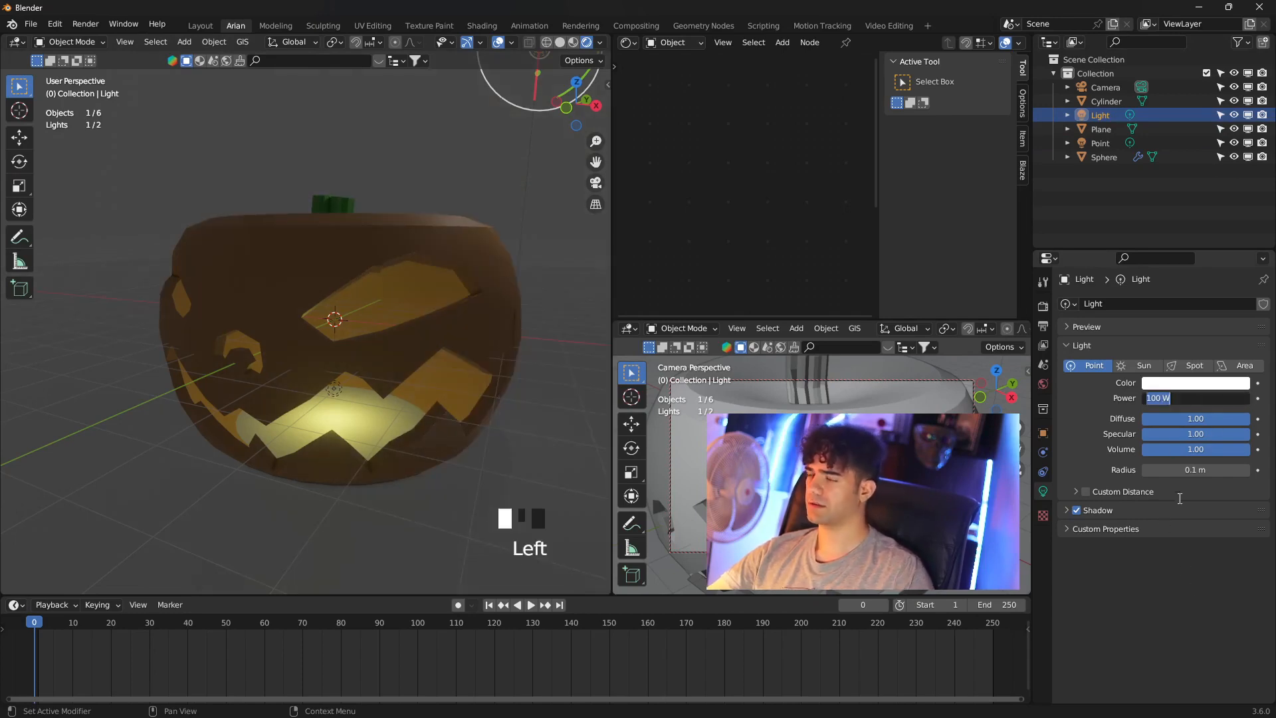
type("1000")
key("Return")
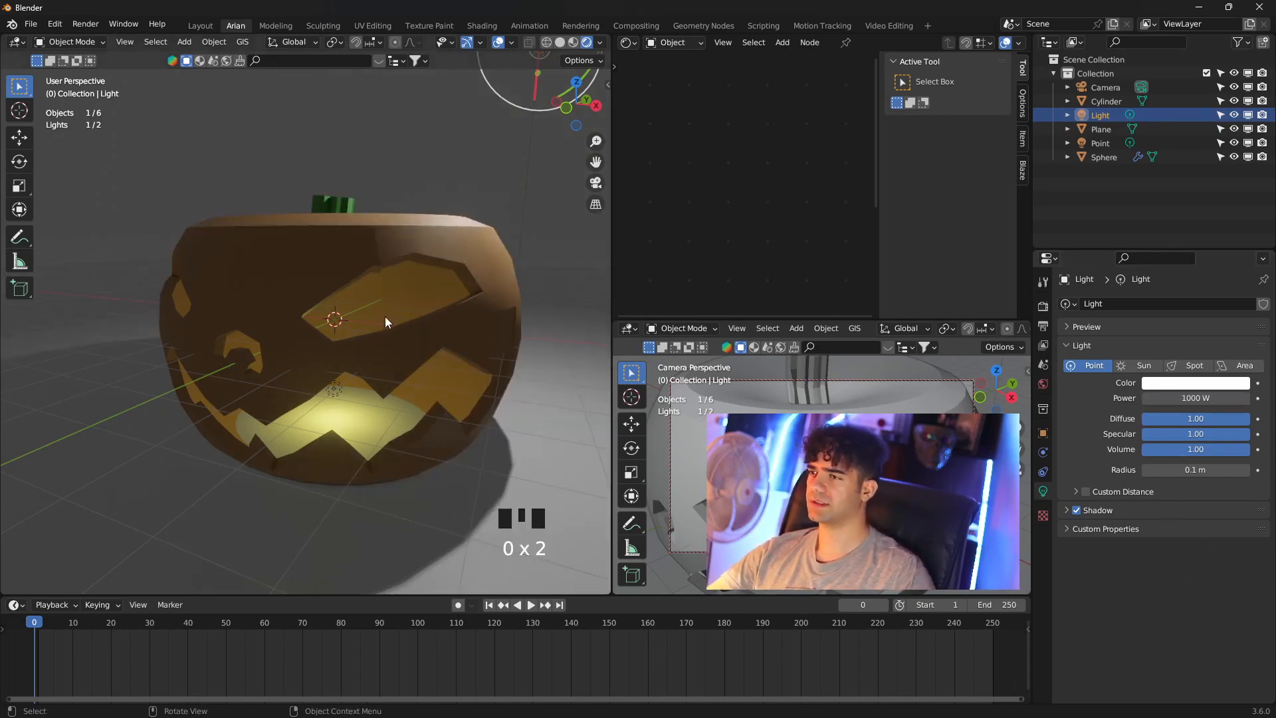
- Raise the power of the yellow point light inside the pumpkin to 1000 W
left_click(330, 402)
left_click(341, 386)
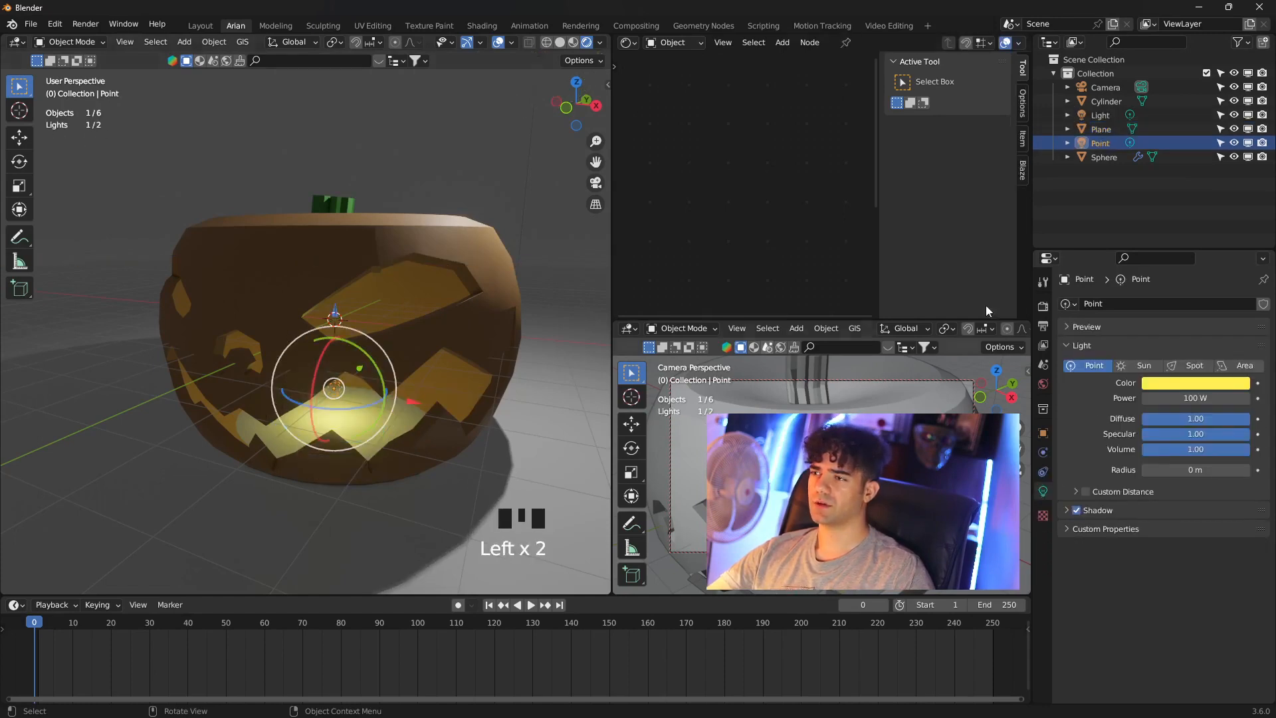
left_click(1245, 401)
type("1")
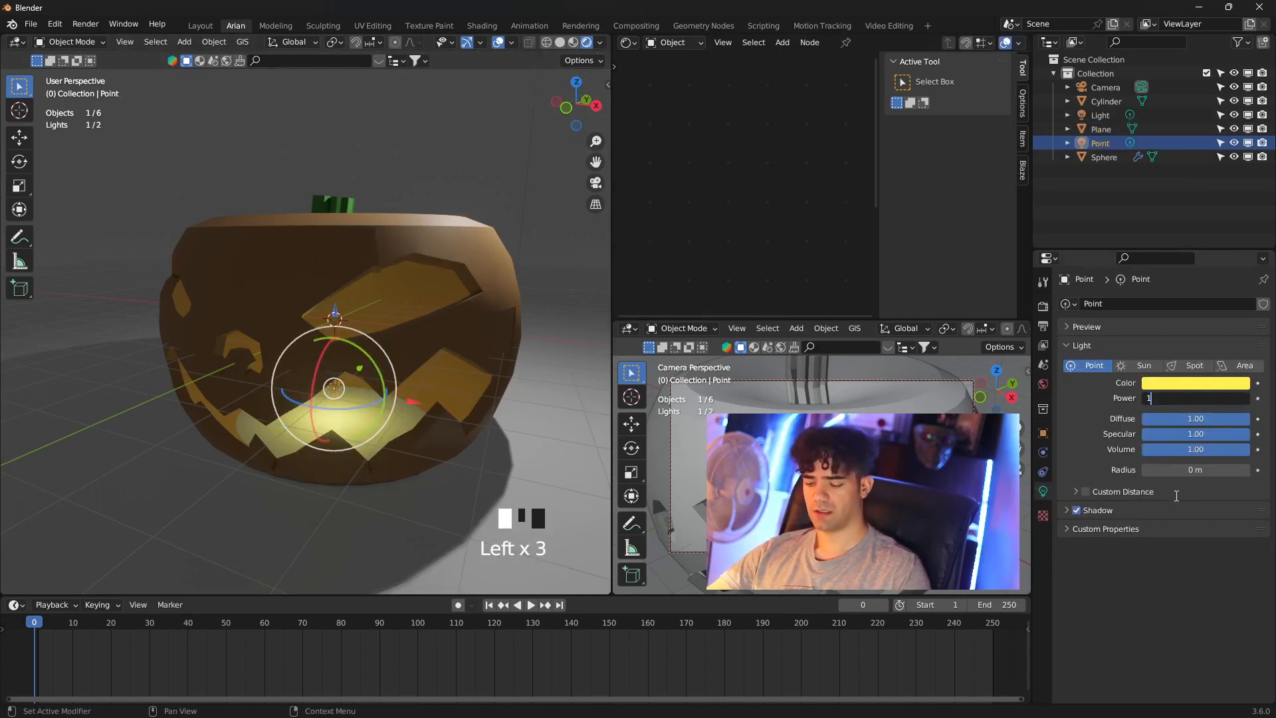
type("000")
key("Return")
- Duplicate the yellow point light twice, placing one copy above and to each side of the pumpkin
scroll(465, 233, "down", 2)
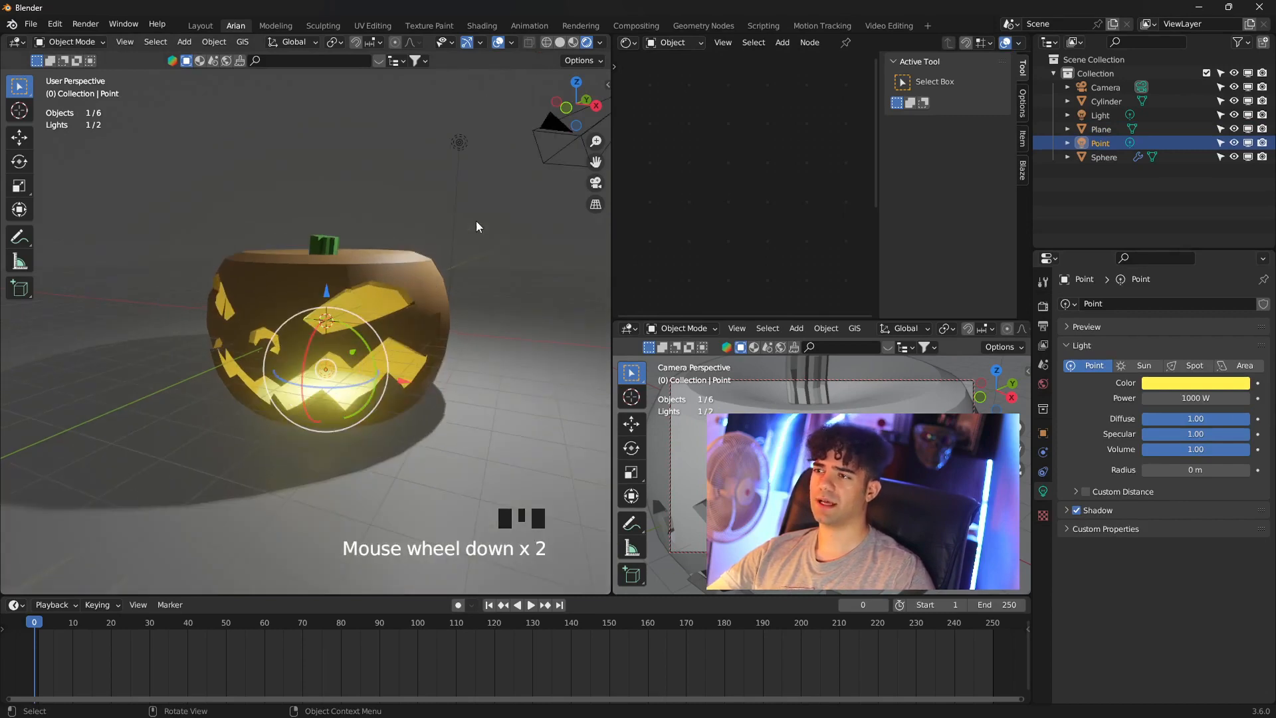
middle_click_drag(428, 226, 414, 197)
scroll(413, 201, "down", 3)
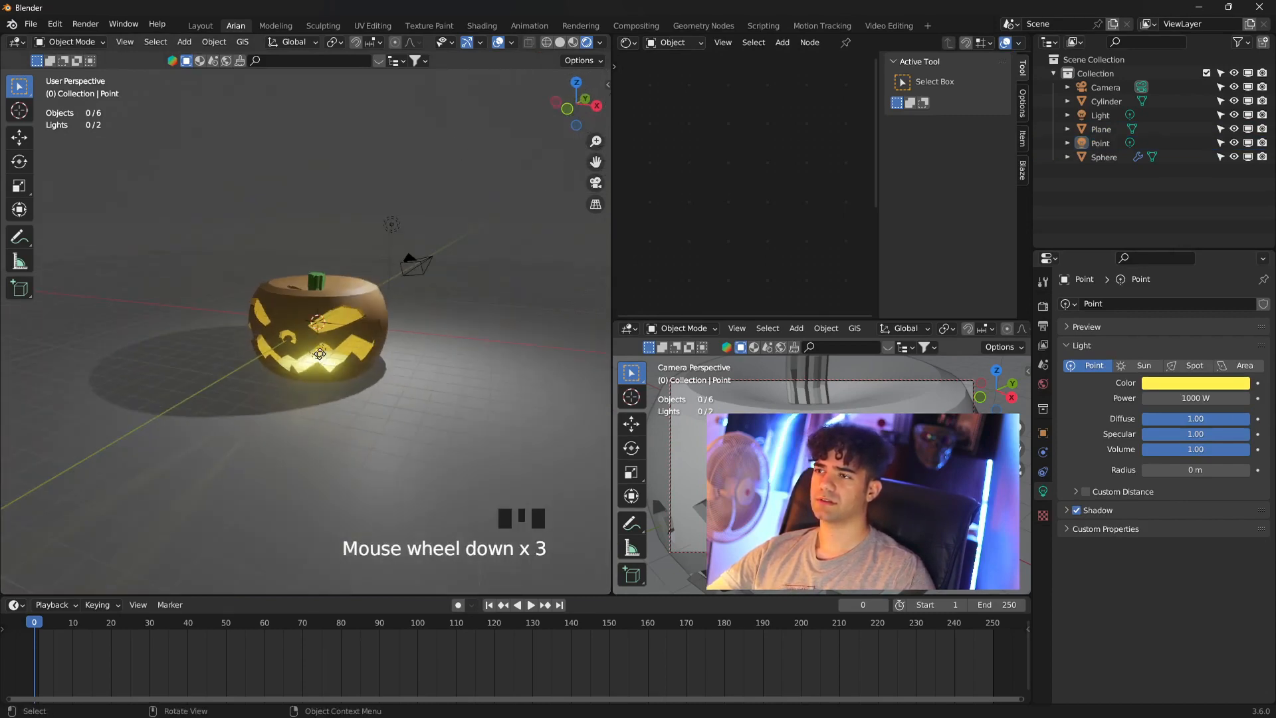
left_click(1100, 143)
left_click(1099, 144)
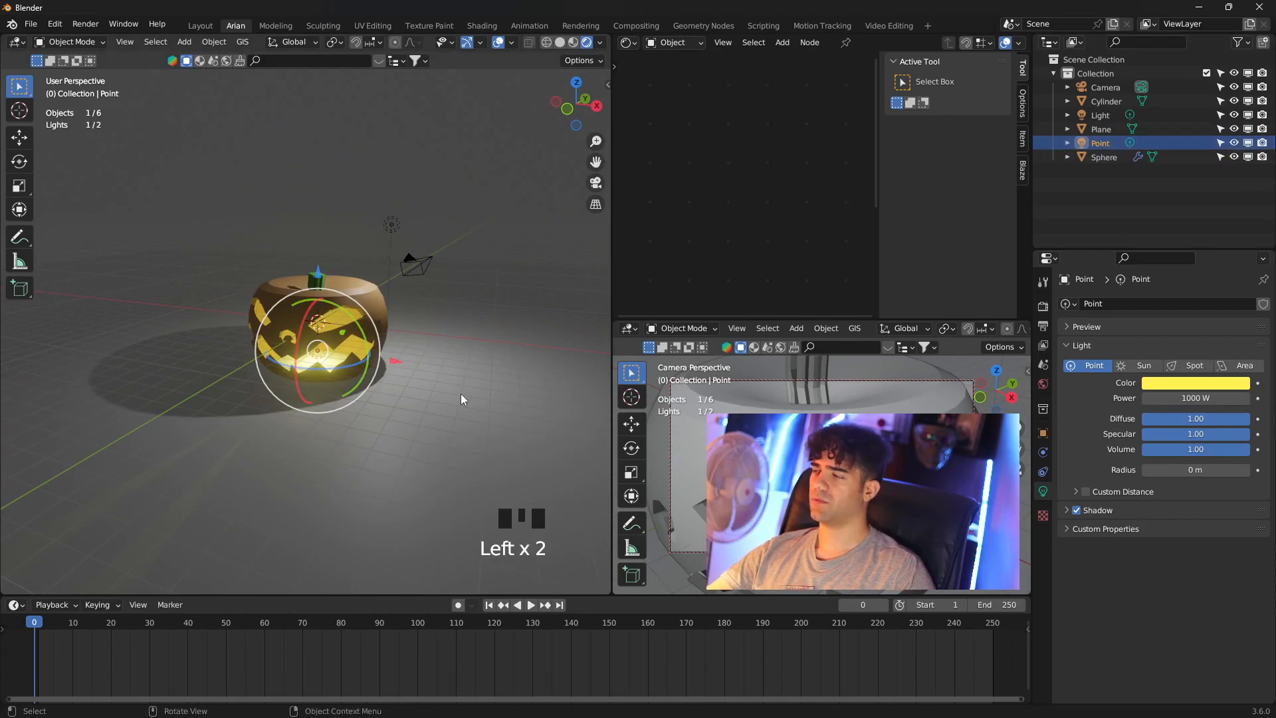
key("shift+d")
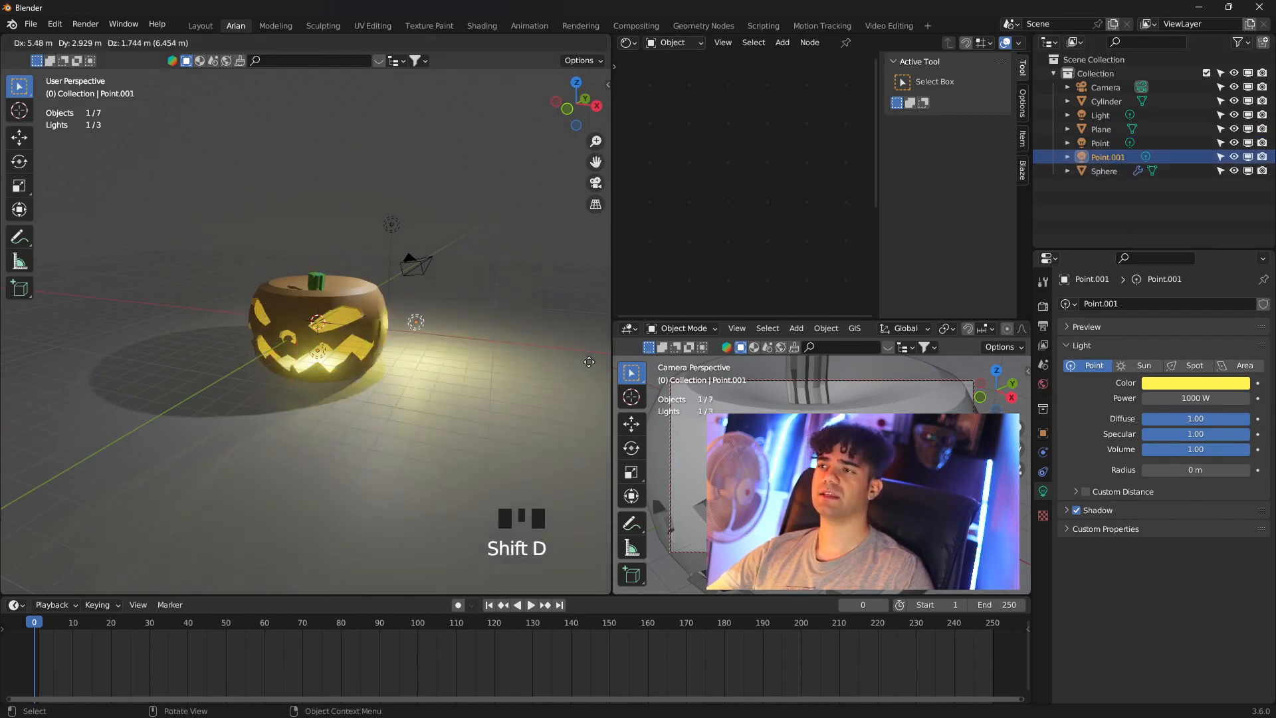
left_click(60, 251)
key("shift+d")
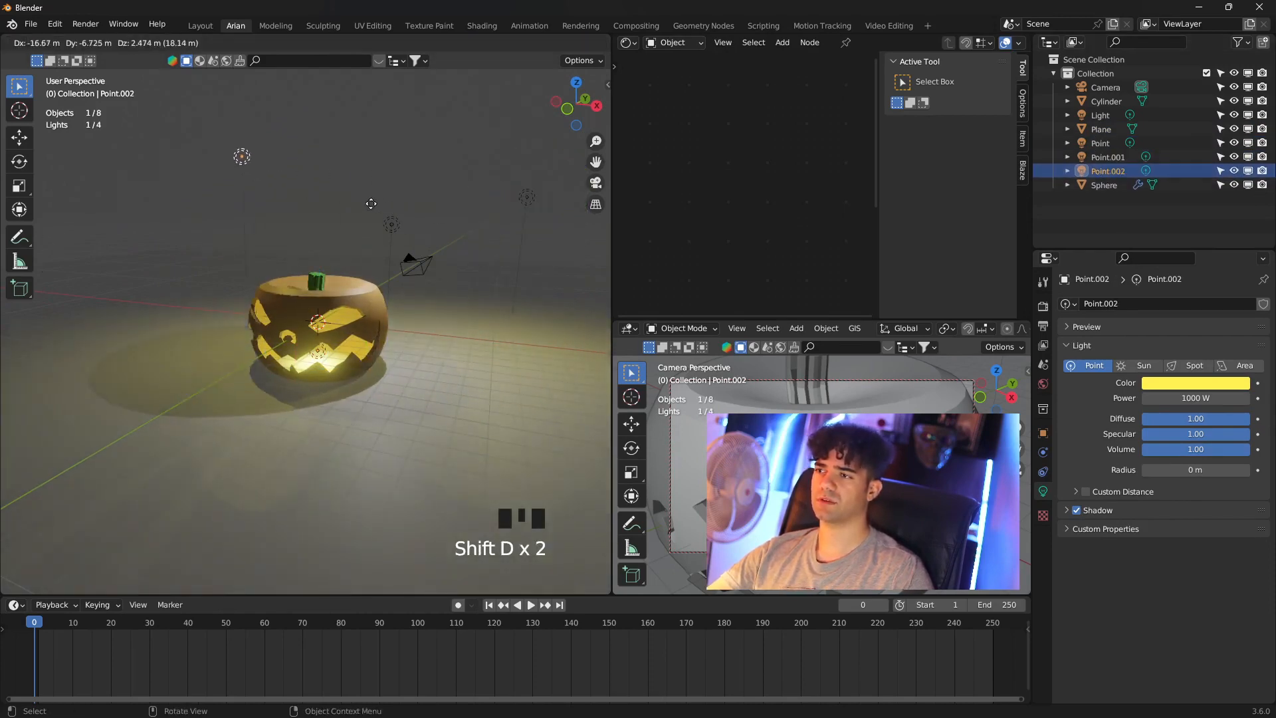
middle_click(349, 264)
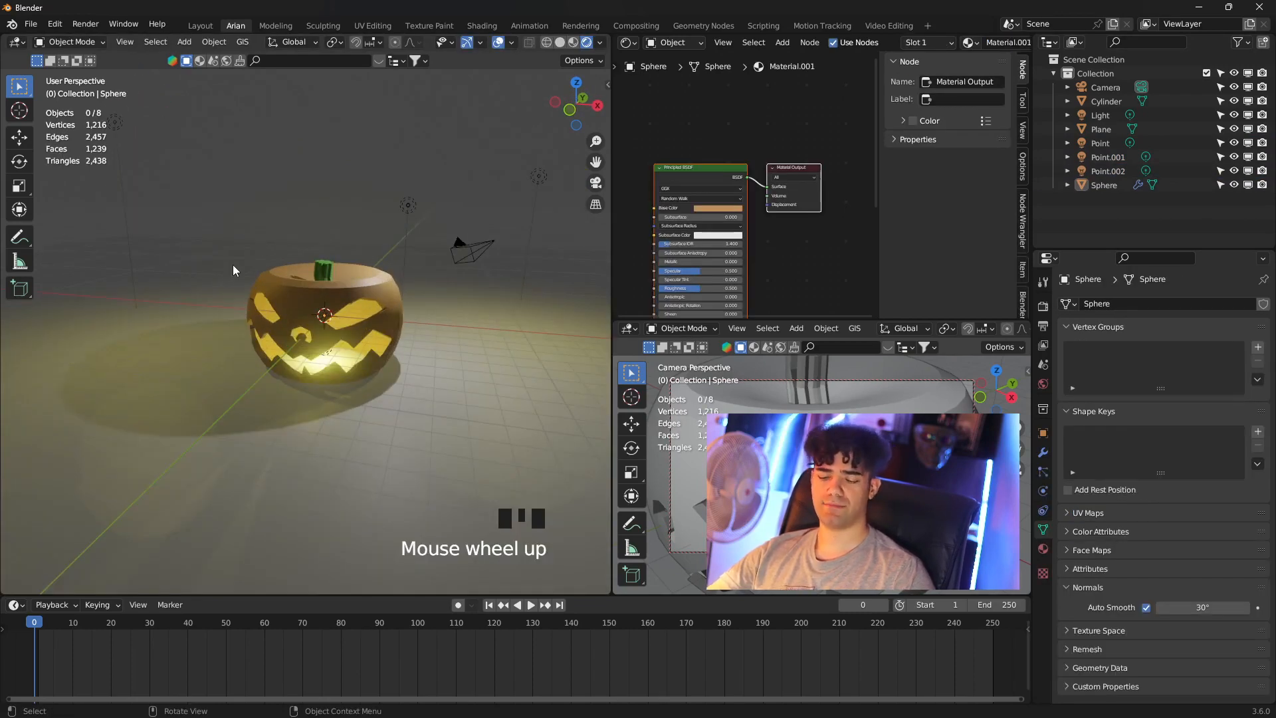
- Add a cube and scale it up about 23 times so that it encloses the whole pumpkin scene
key("shift+a")
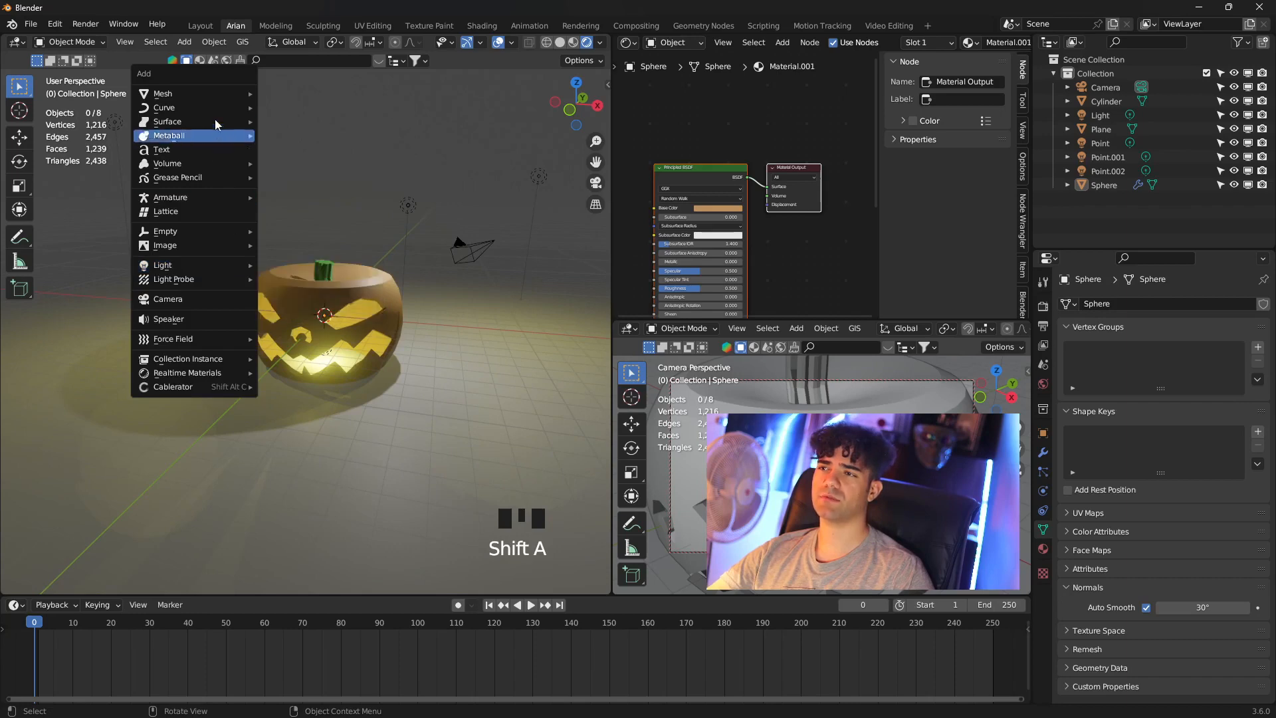
mouse_move(210, 94)
left_click(327, 112)
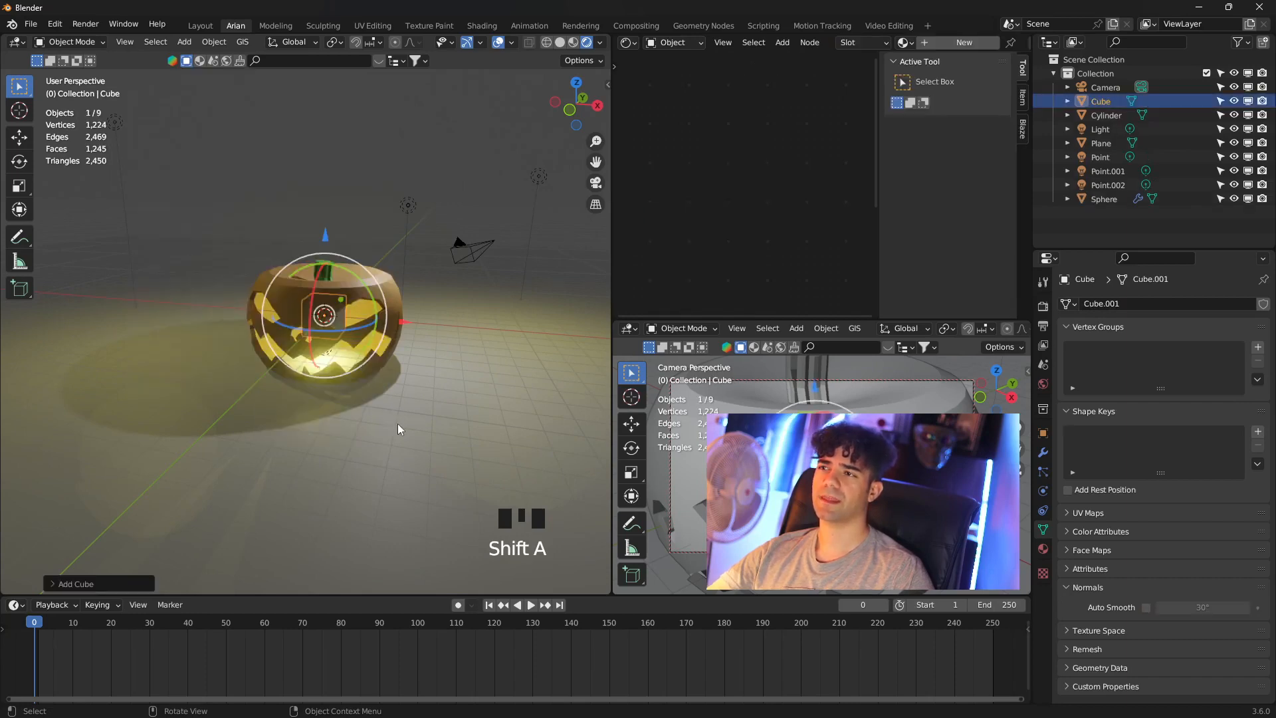
key("s")
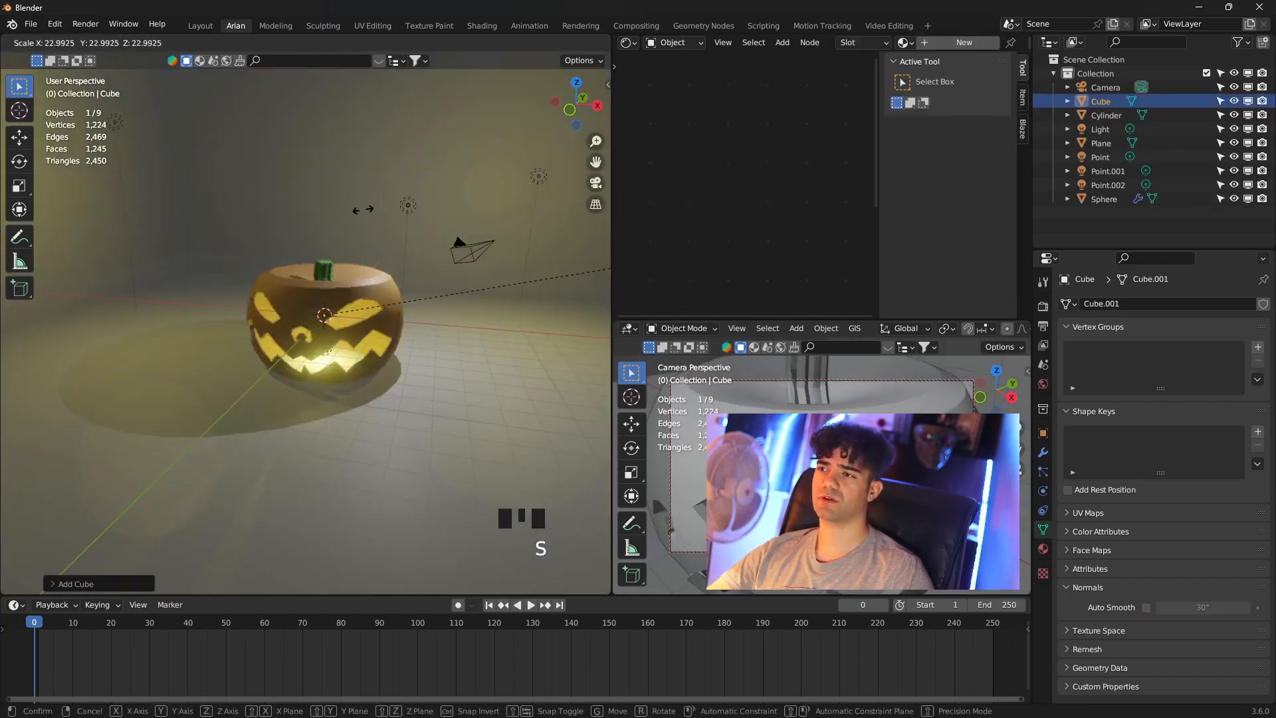
left_click(367, 209)
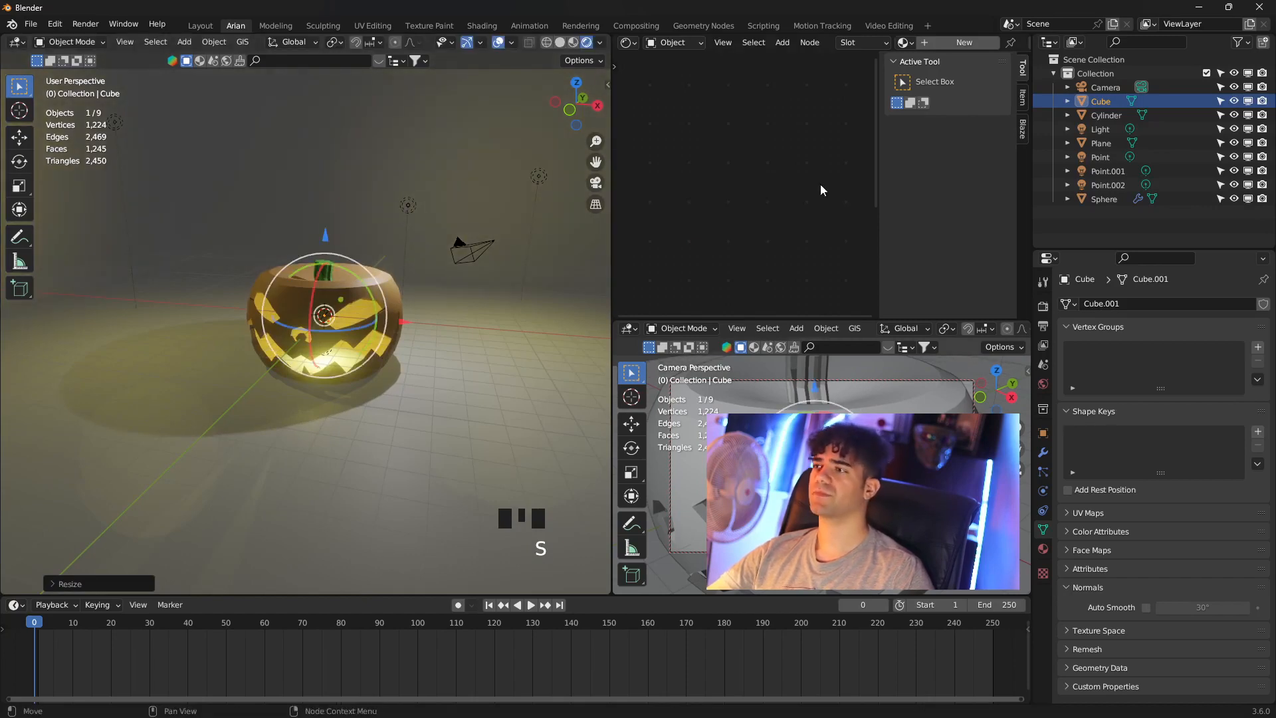
- Create a new material for the large cube and delete its Principled BSDF node
left_click(1042, 549)
left_click(1181, 361)
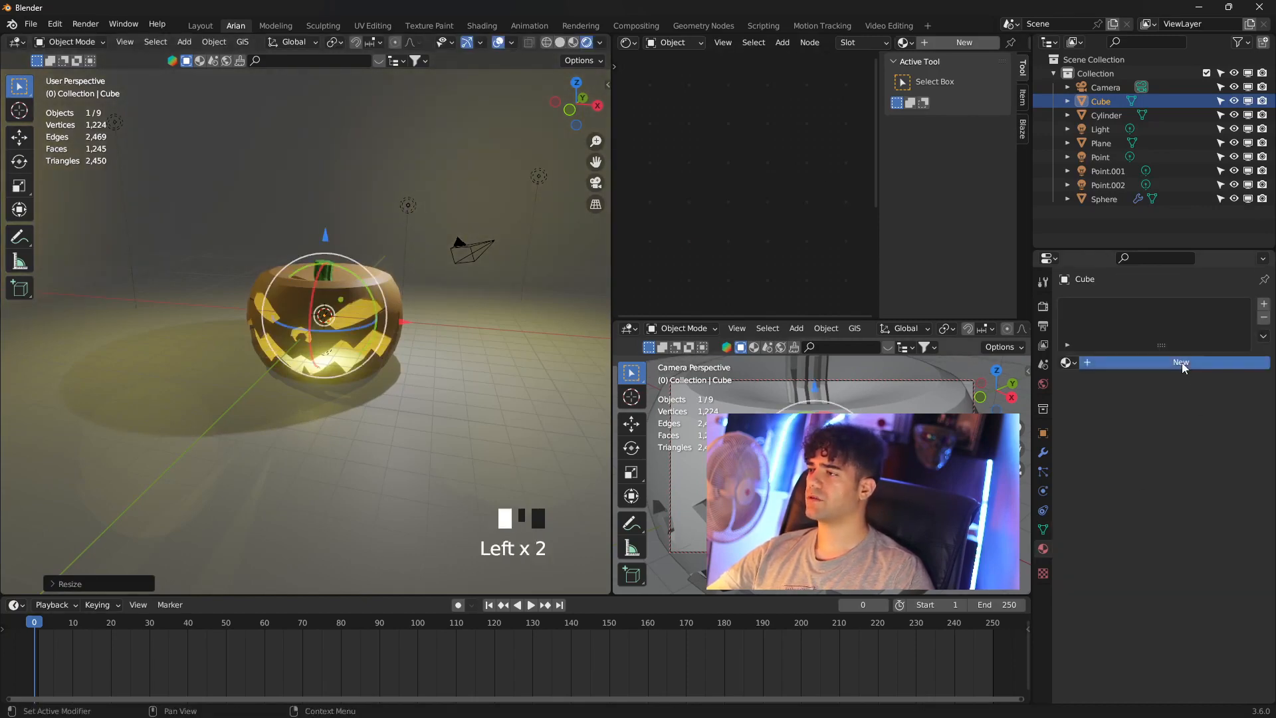
left_click(716, 111)
key("ctrl+space")
scroll(540, 198, "up", 4)
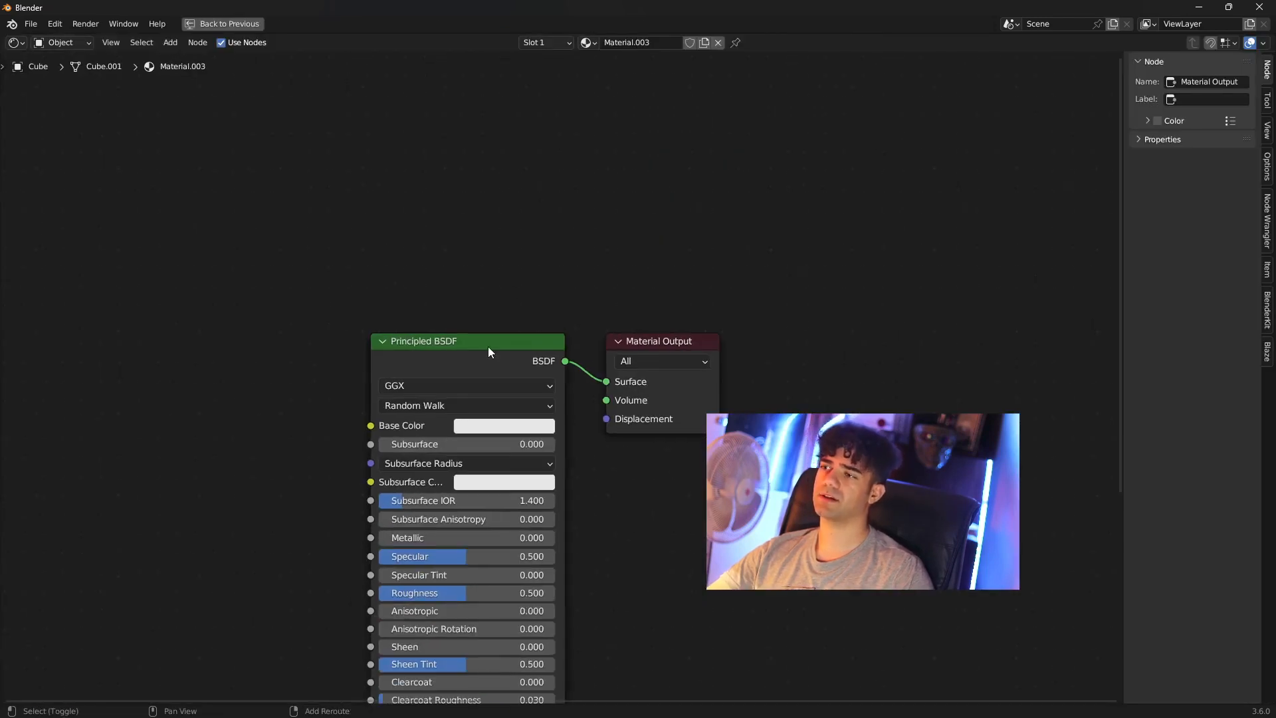
left_click(487, 347)
key("x")
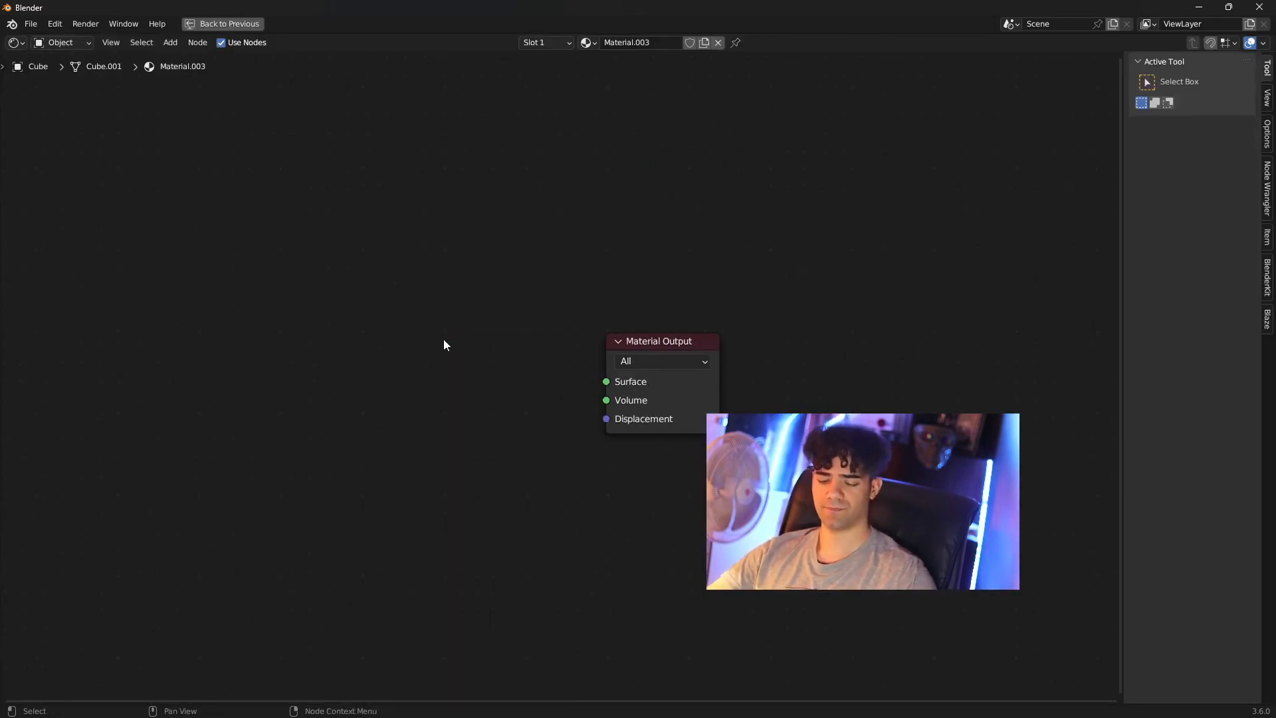
- Add a Principled Volume node and connect its Volume output to the Volume input of the Material Output
key("shift+a")
left_click(443, 340)
type("ر")
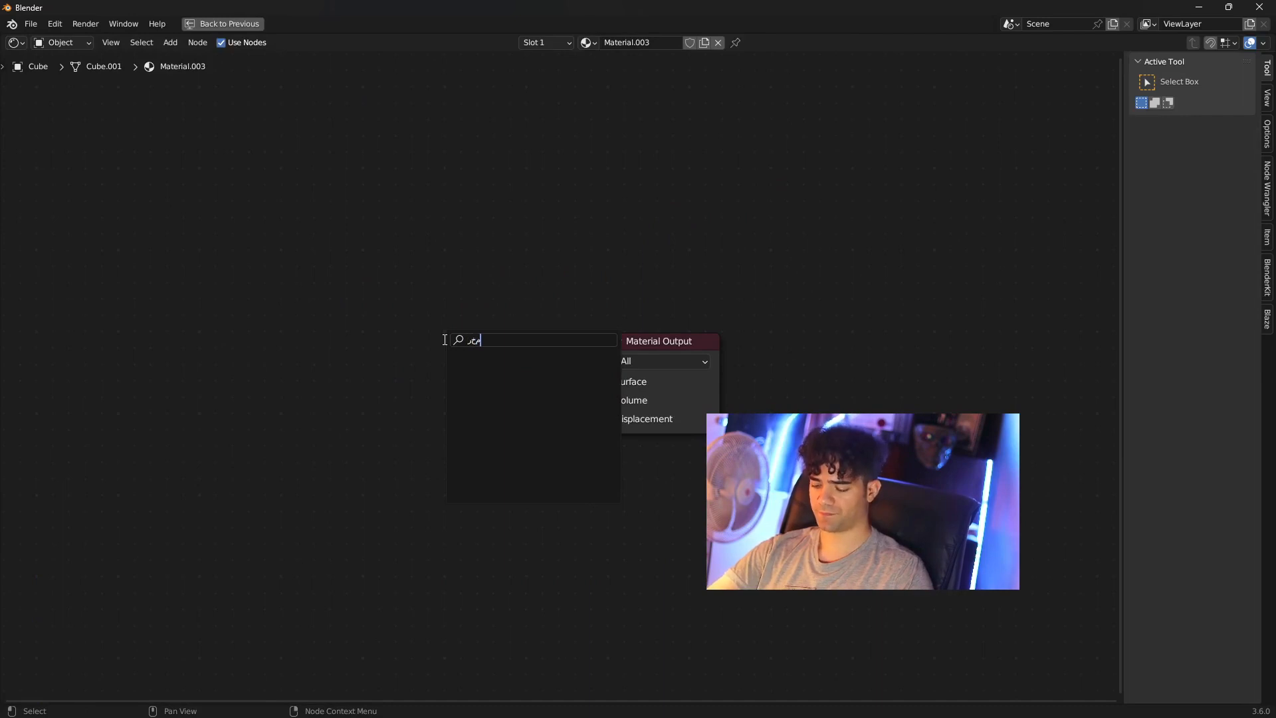
key("BackSpace")
key("BackSpace")
key("BackSpace")
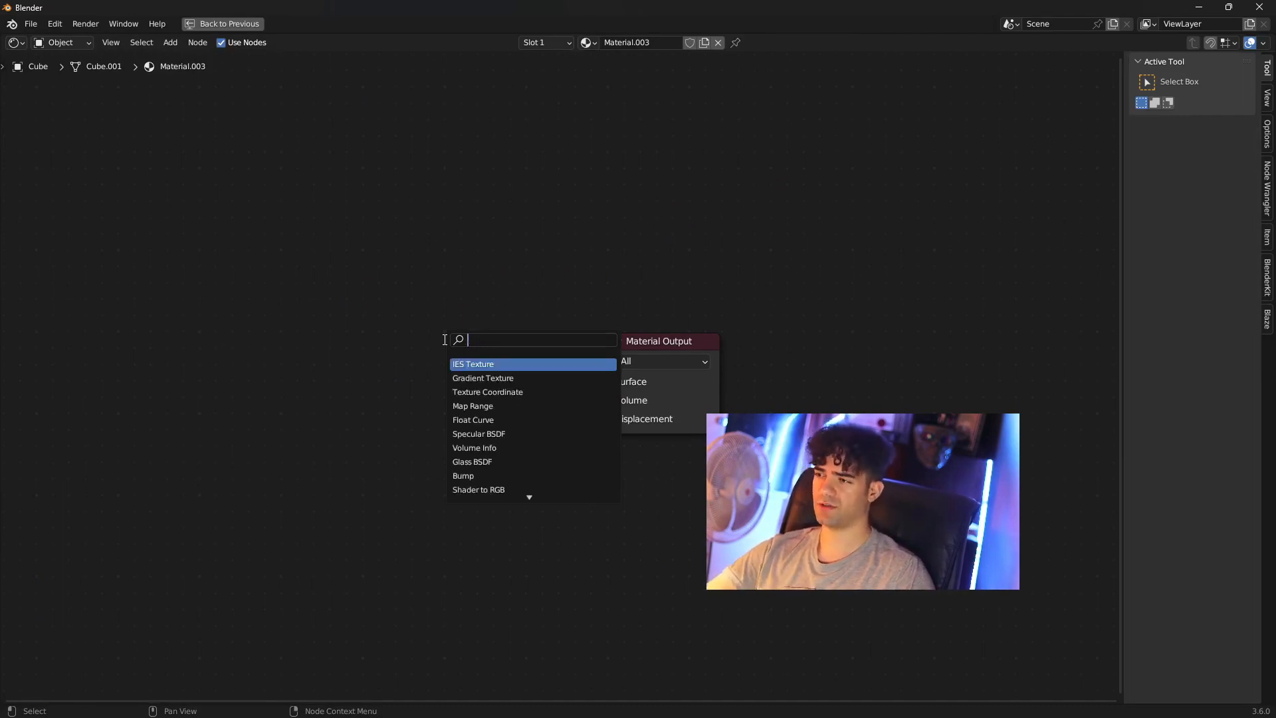
type("volu")
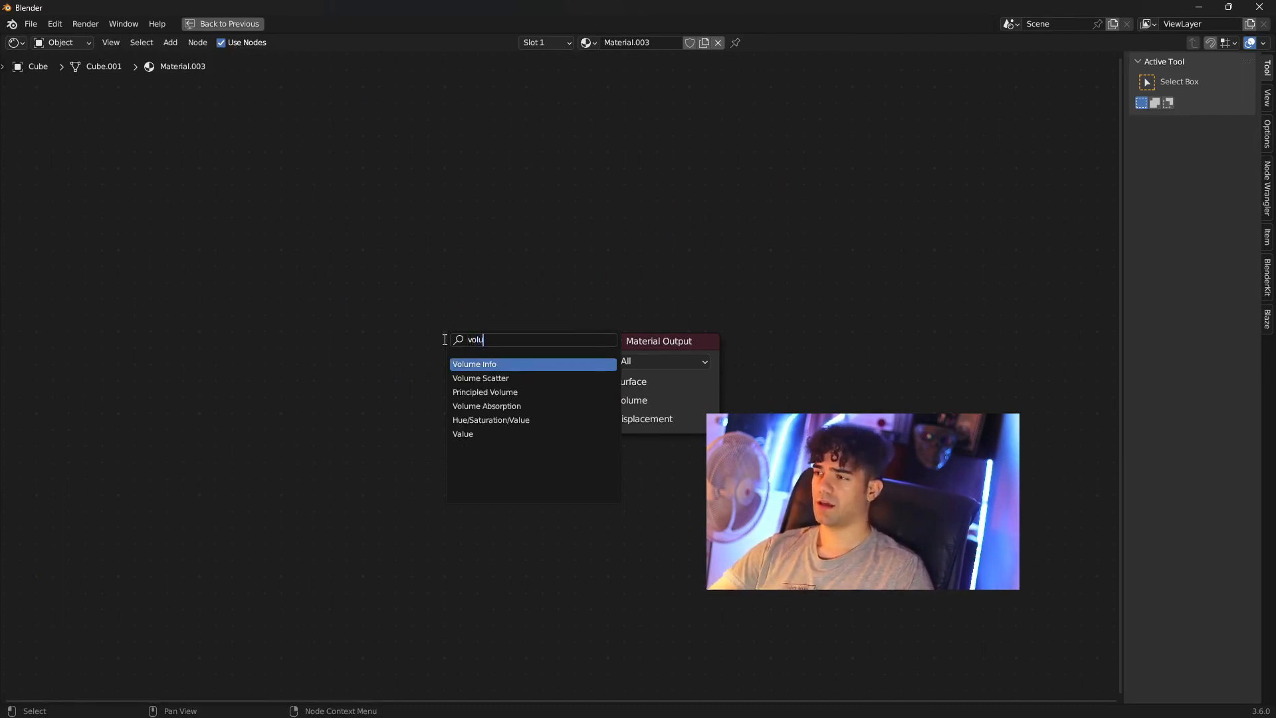
left_click(522, 392)
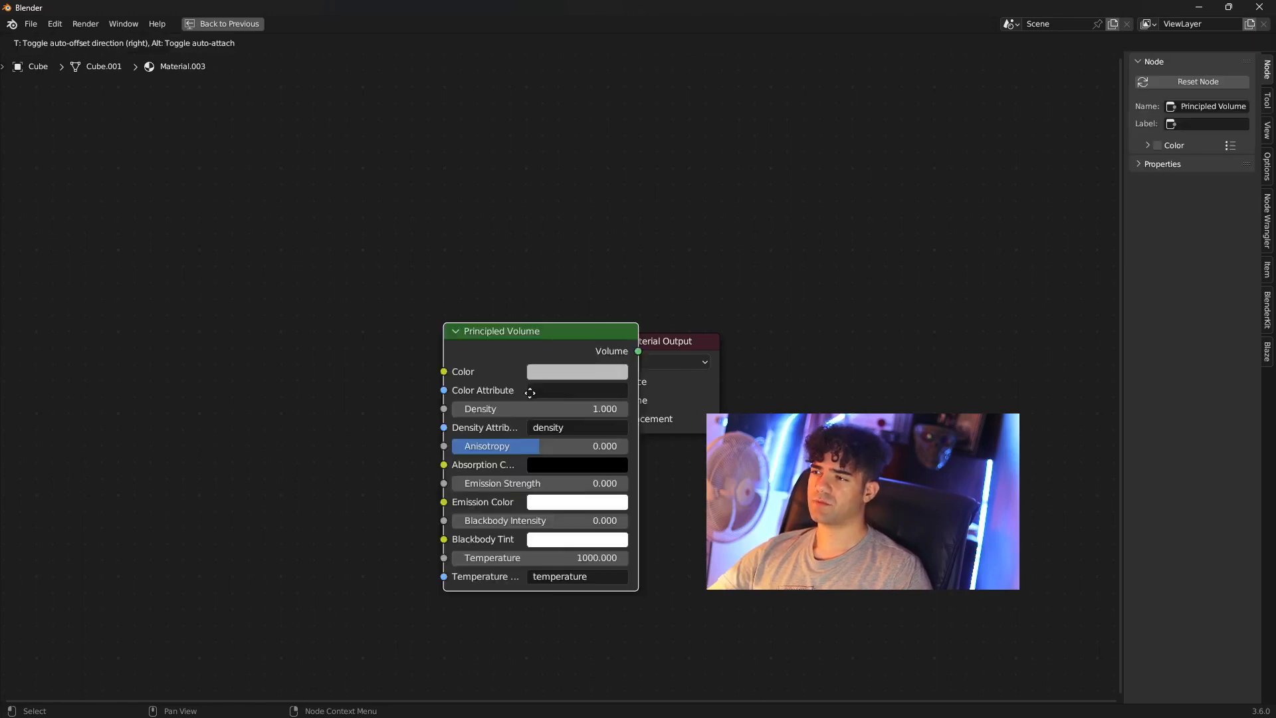
left_click(384, 371)
left_click_drag(493, 330, 599, 407)
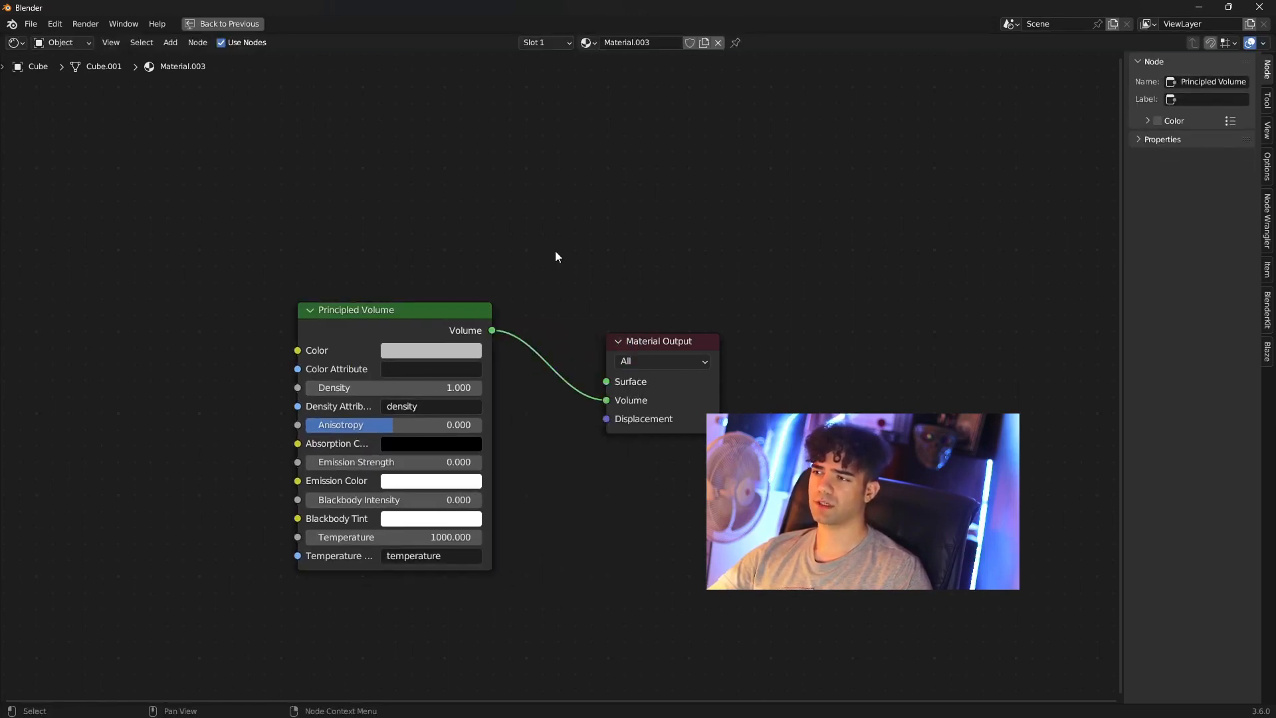
key("ctrl+space")
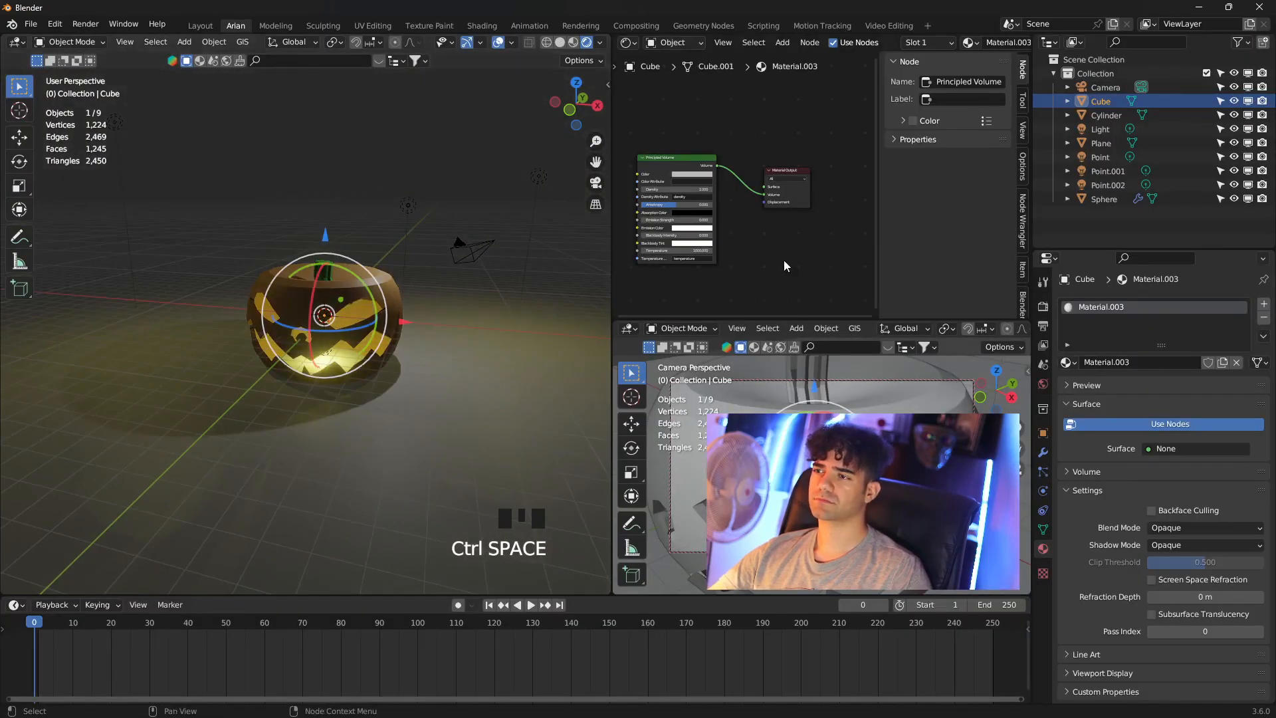
- Examine from near and far how the cube's volume affects the light around the pumpkin
scroll(372, 241, "down", 4)
scroll(372, 241, "down", 6)
scroll(371, 240, "up", 10)
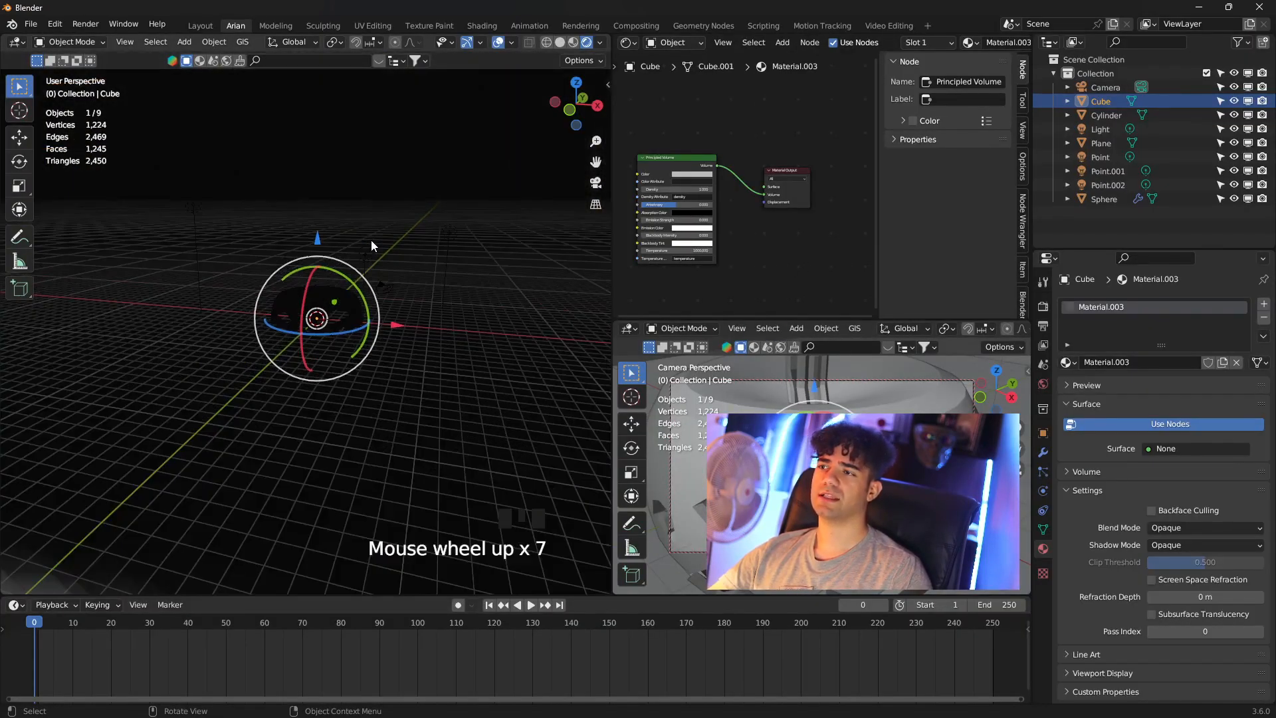
scroll(372, 240, "up", 6)
scroll(402, 217, "down", 3)
scroll(409, 202, "up", 7)
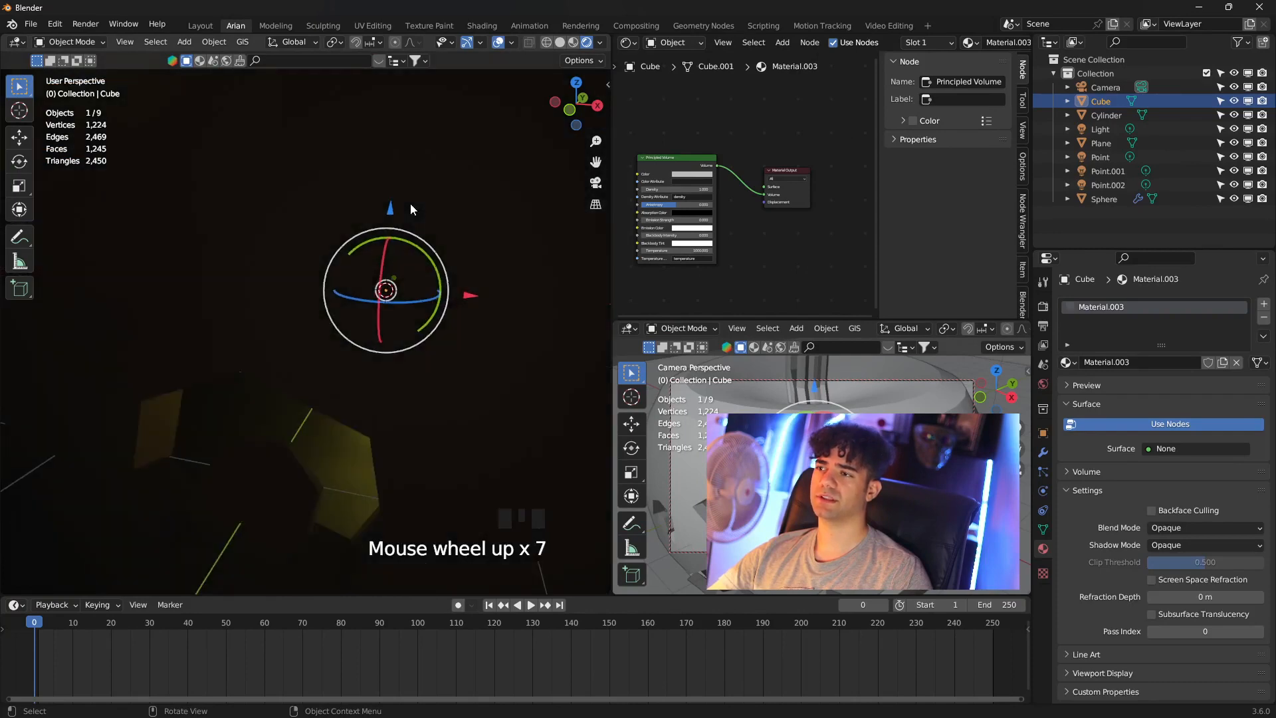
scroll(409, 203, "down", 2)
scroll(409, 204, "down", 8)
middle_click_drag(535, 314, 497, 347, "shift")
scroll(708, 222, "up", 4)
- Lower the density of the cube's Principled Volume node to 0.2
scroll(709, 222, "up", 5)
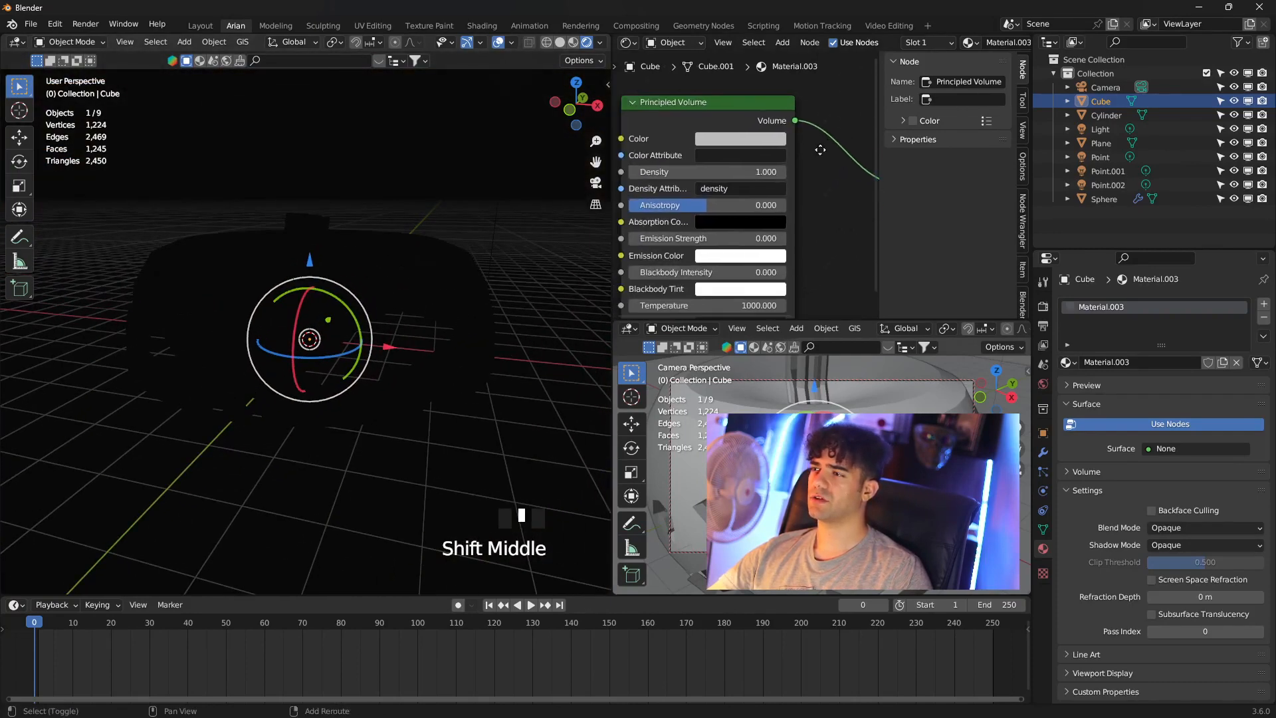
left_click_drag(750, 164, 705, 166)
left_click(745, 166)
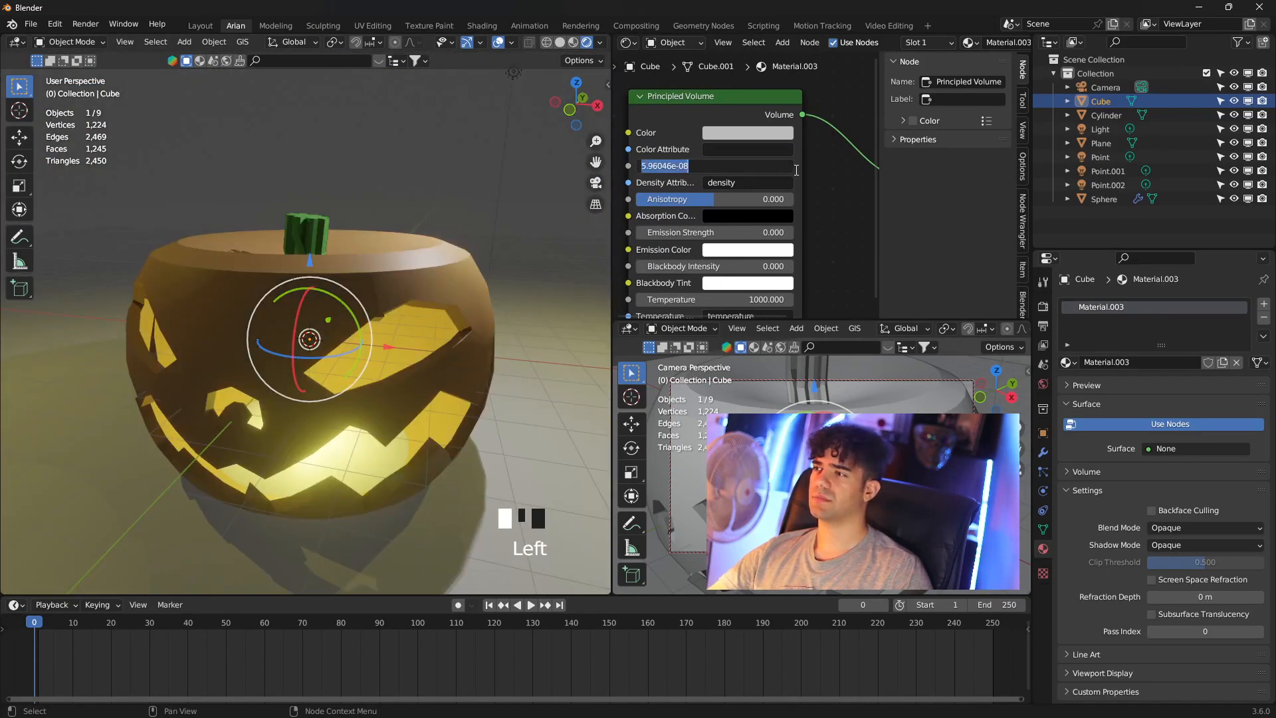
left_click(848, 228)
left_click(790, 167)
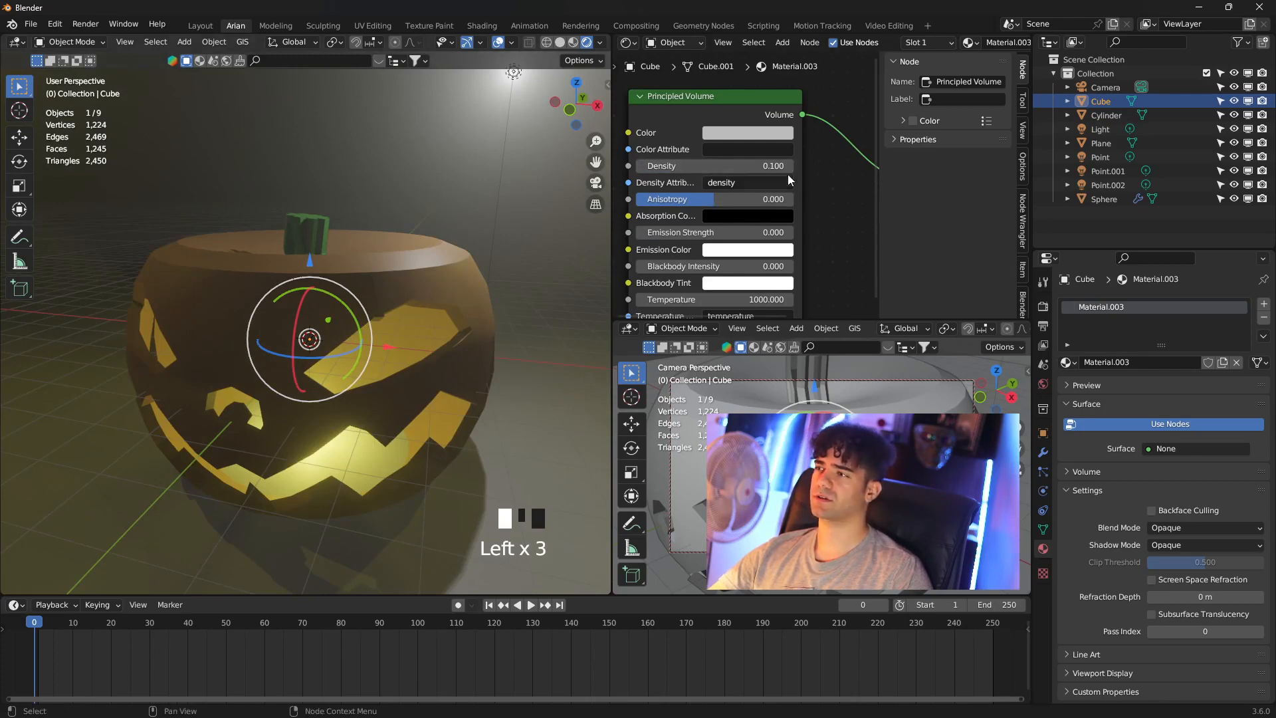
left_click(791, 166)
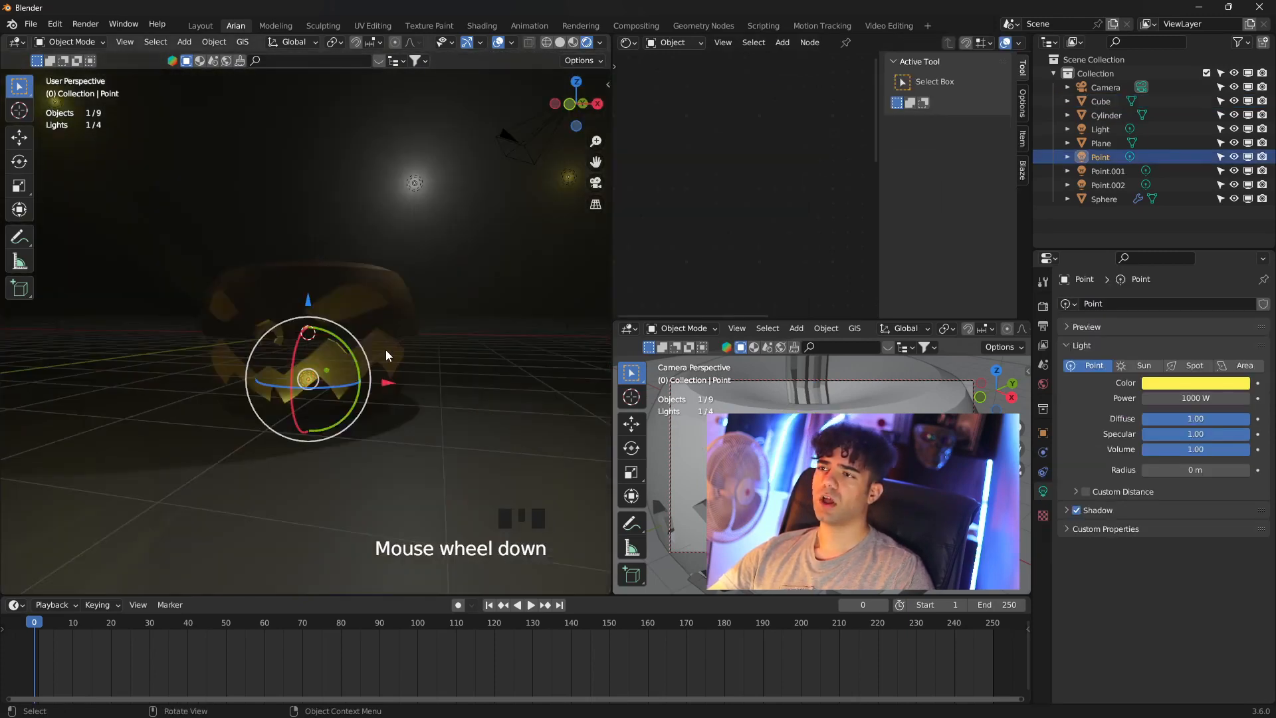
- Raise the power of the yellow point light inside the pumpkin to 50000 W
scroll(389, 349, "up", 2)
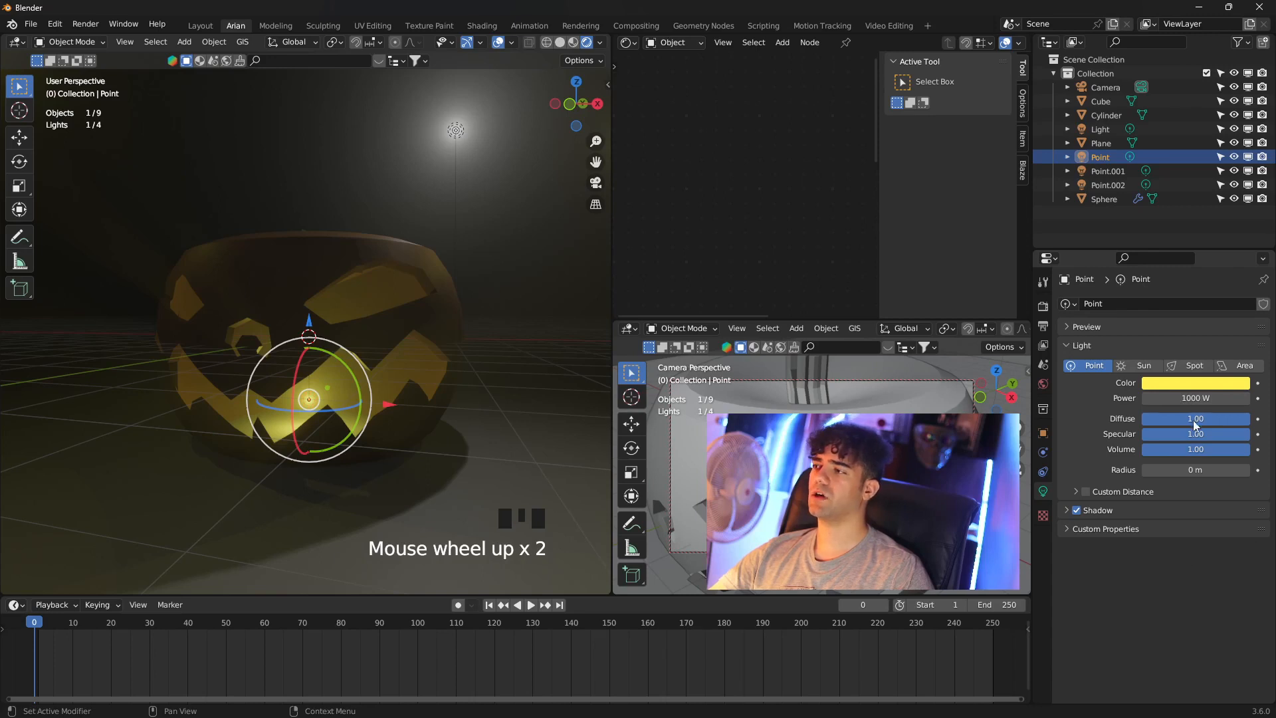
left_click(1190, 397)
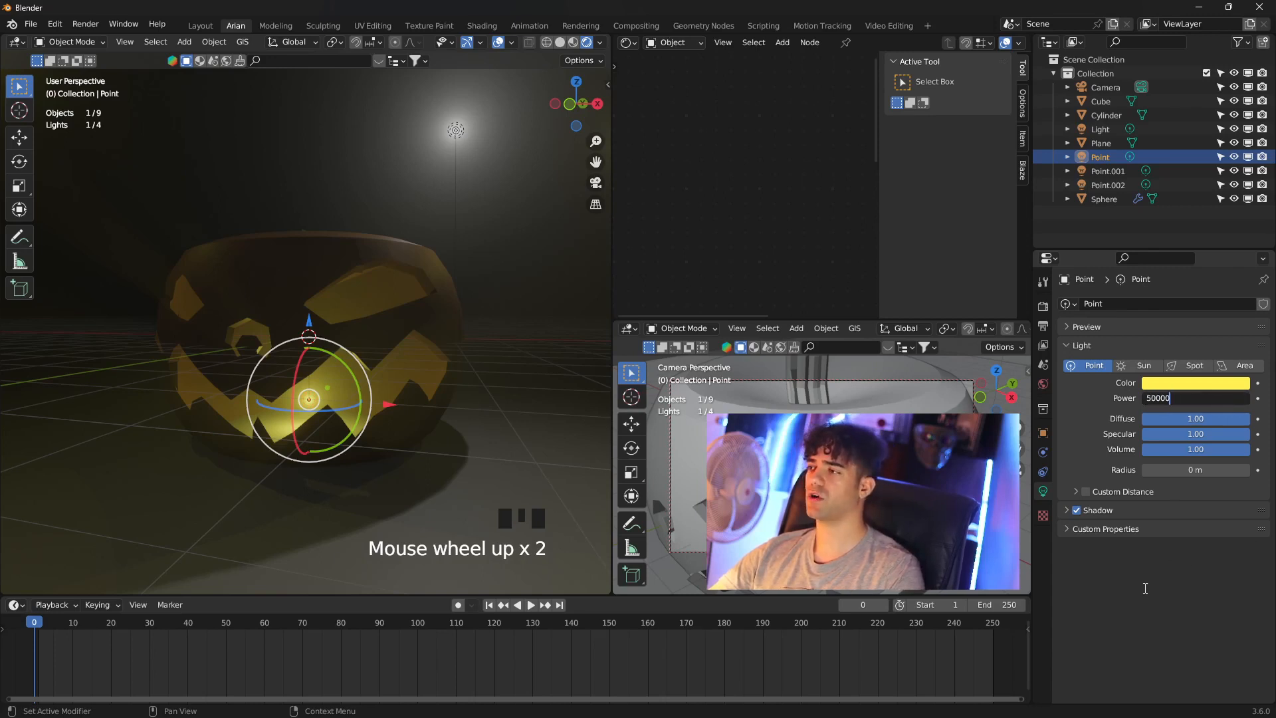
key("Return")
scroll(501, 362, "down", 2)
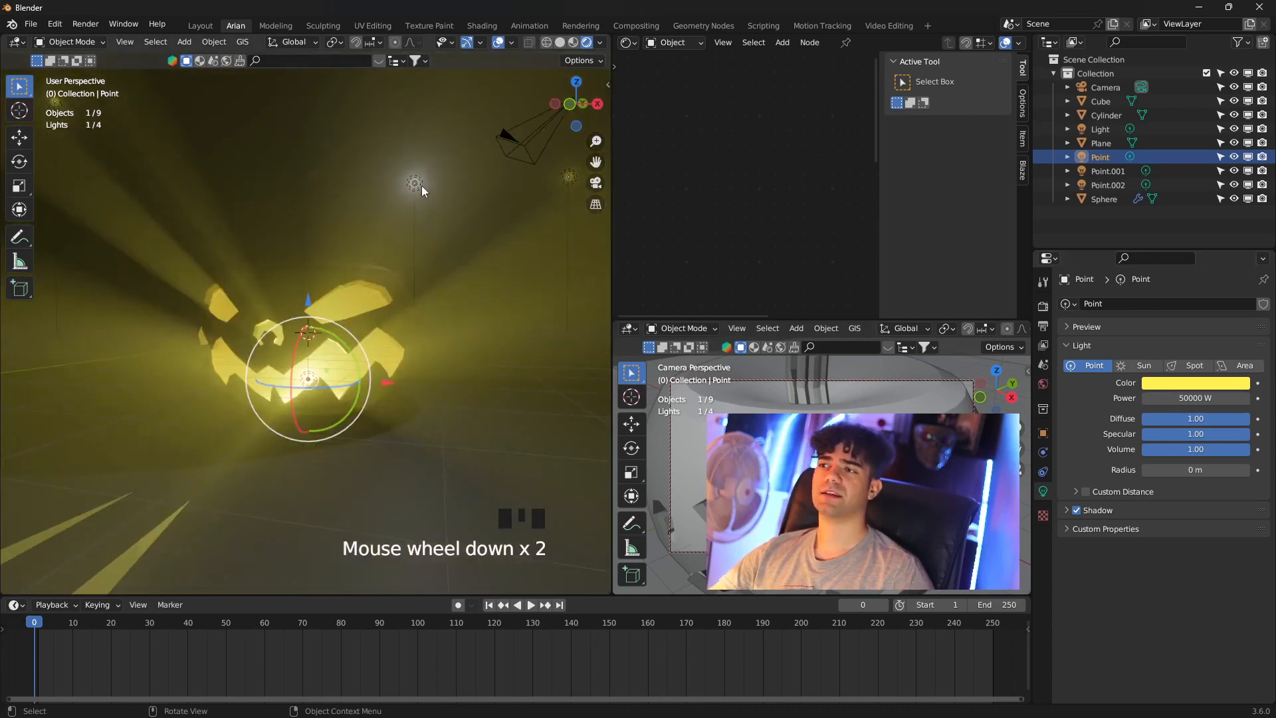
left_click(418, 186)
left_click(333, 192)
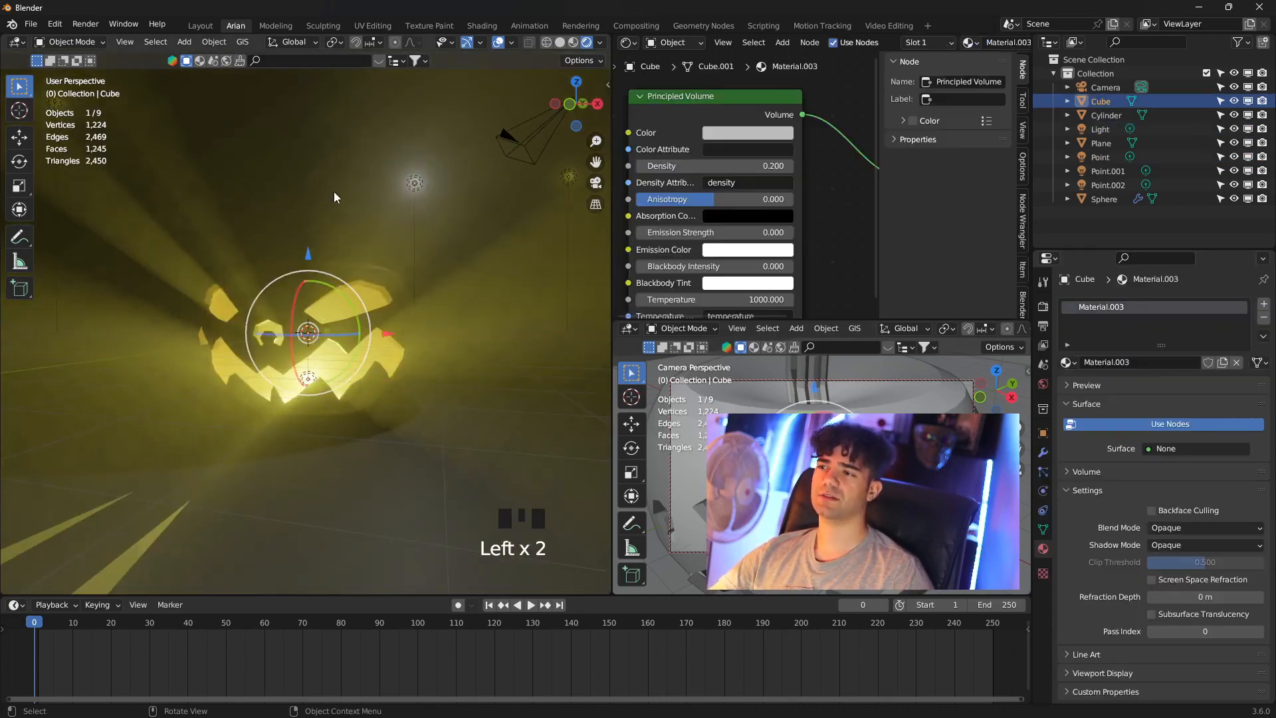
mouse_move(334, 192)
middle_mouse_down()
mouse_move(347, 213)
mouse_move(323, 191)
mouse_move(348, 198)
mouse_move(338, 197)
middle_mouse_up()
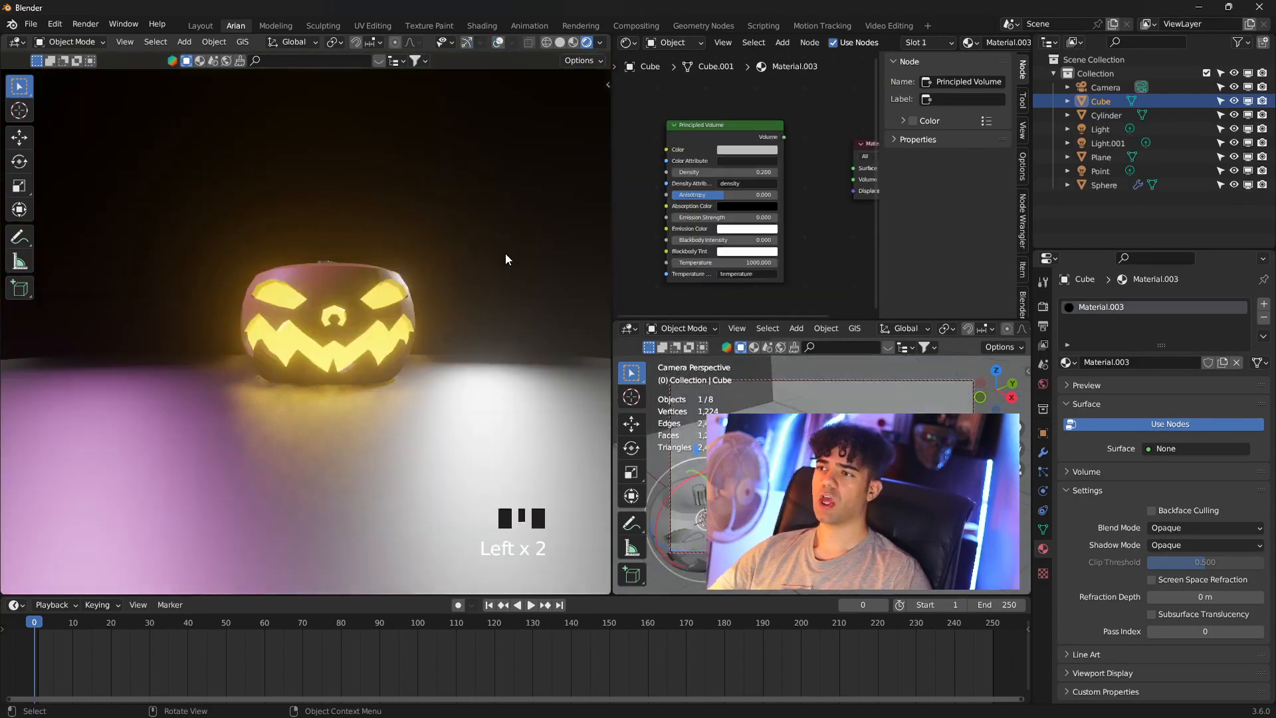
mouse_move(505, 257)
middle_mouse_down()
mouse_move(467, 270)
mouse_move(533, 260)
mouse_move(452, 271)
mouse_move(516, 266)
mouse_move(490, 270)
middle_mouse_up()
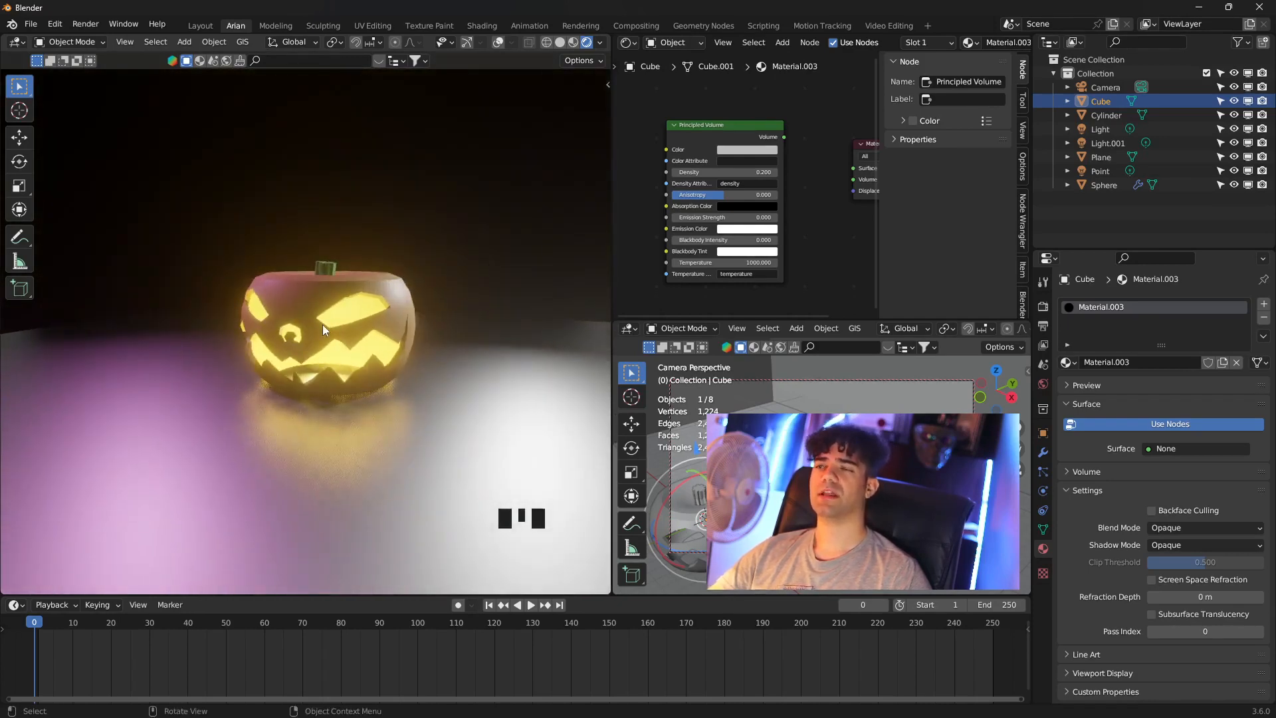
mouse_move(375, 306)
middle_mouse_down()
mouse_move(404, 300)
mouse_move(386, 296)
middle_mouse_up()
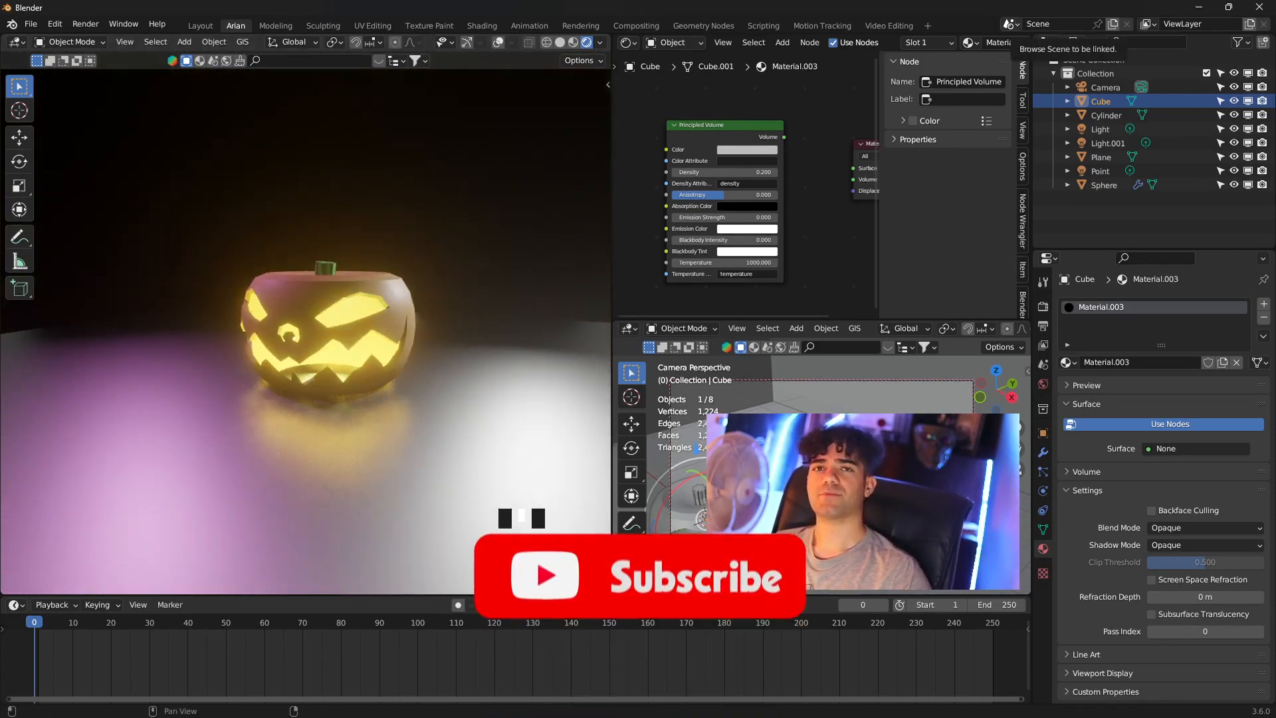